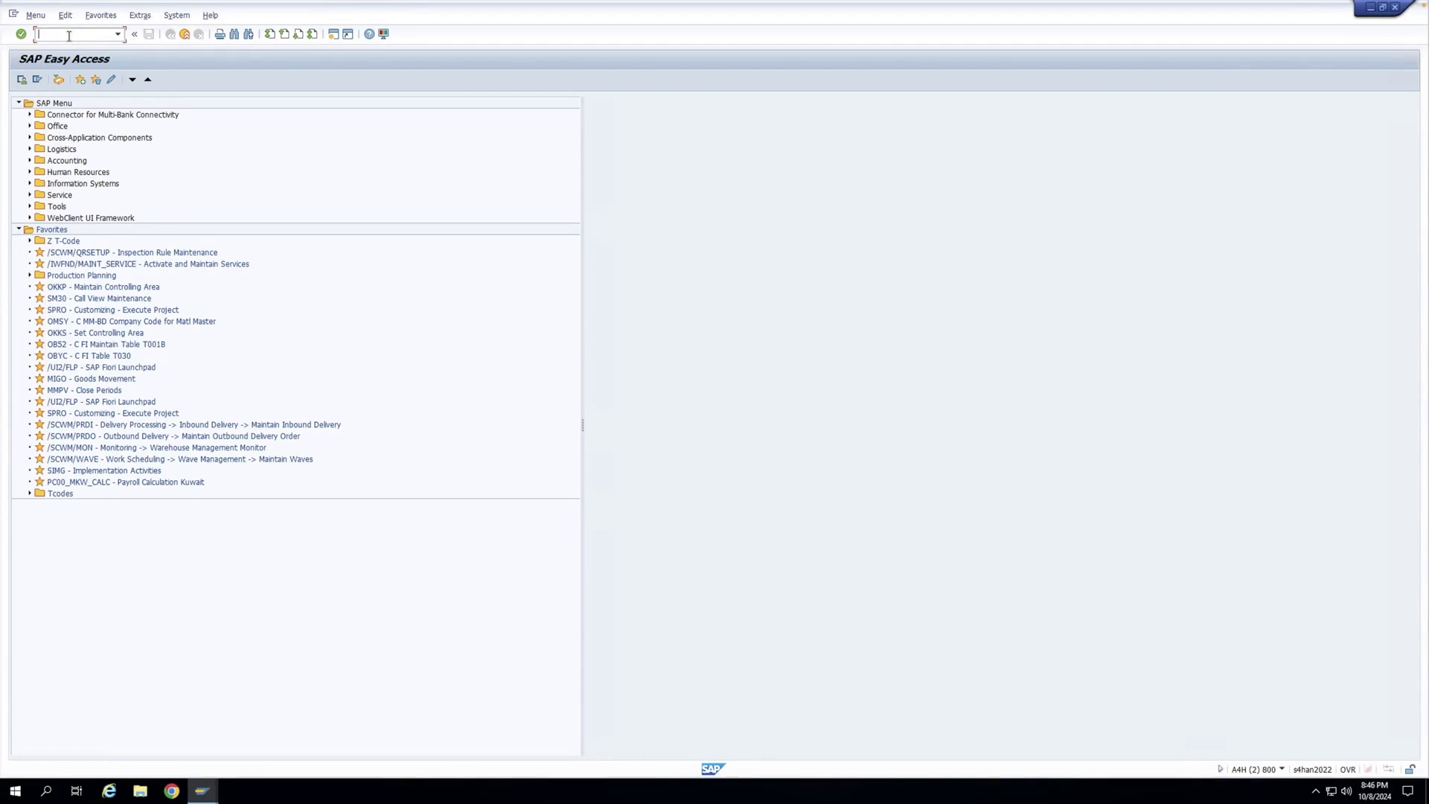
Step: Run transaction SPRO and open the SAP Reference IMG
text(spro)
key(Return)
click(73, 81)
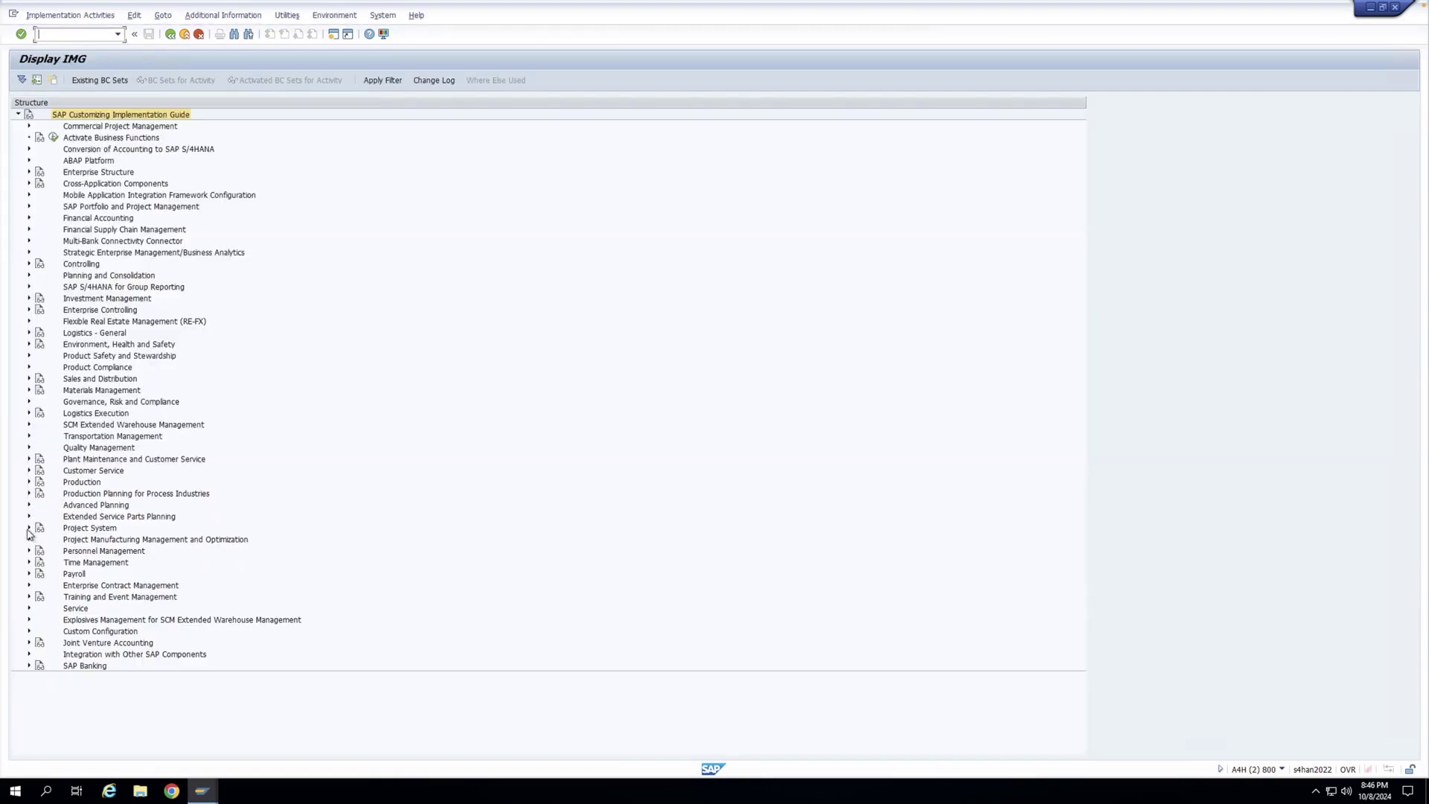
Step: Go to Project System > Structures > Operative Structures > WBS and execute Maintain Validations
click(29, 529)
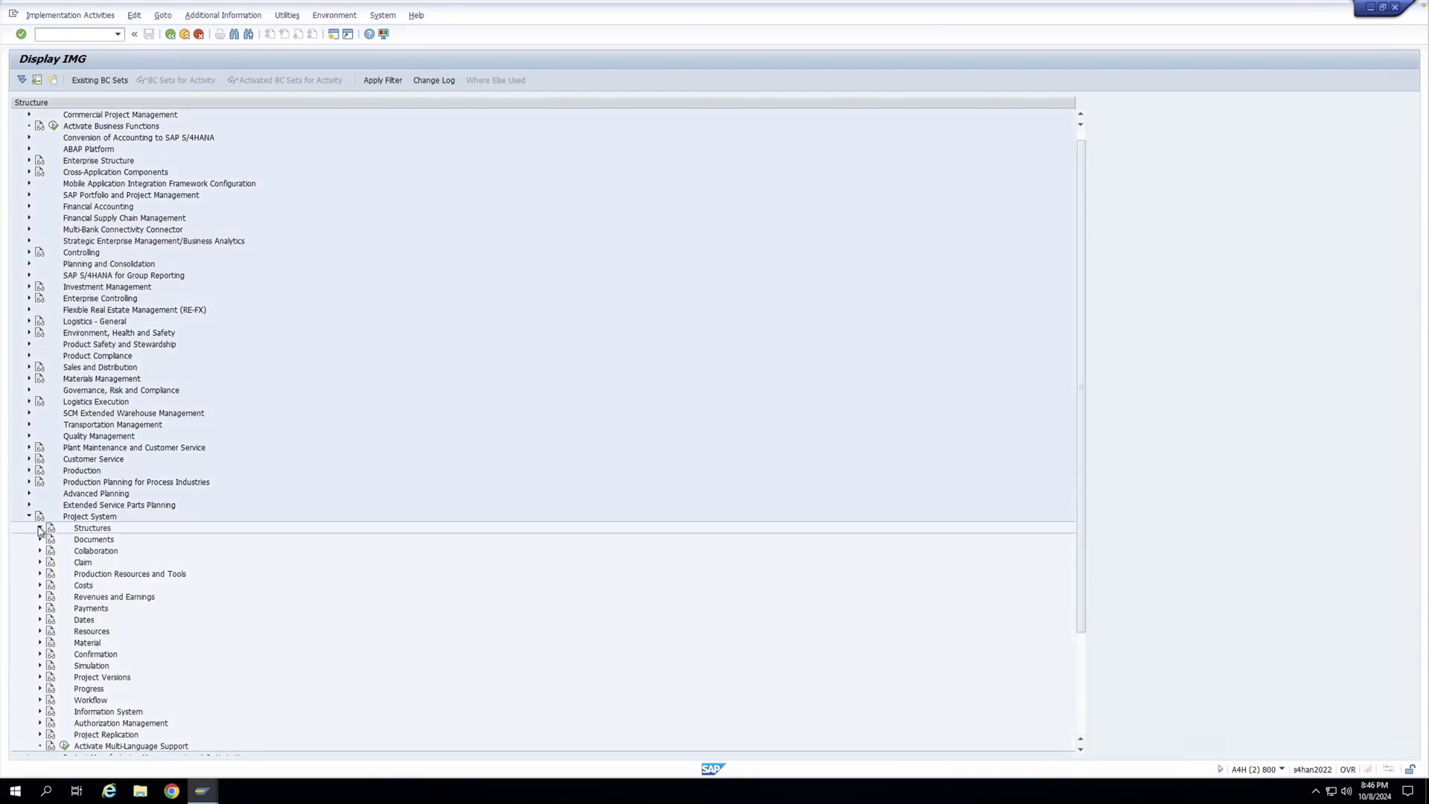
click(40, 528)
click(51, 539)
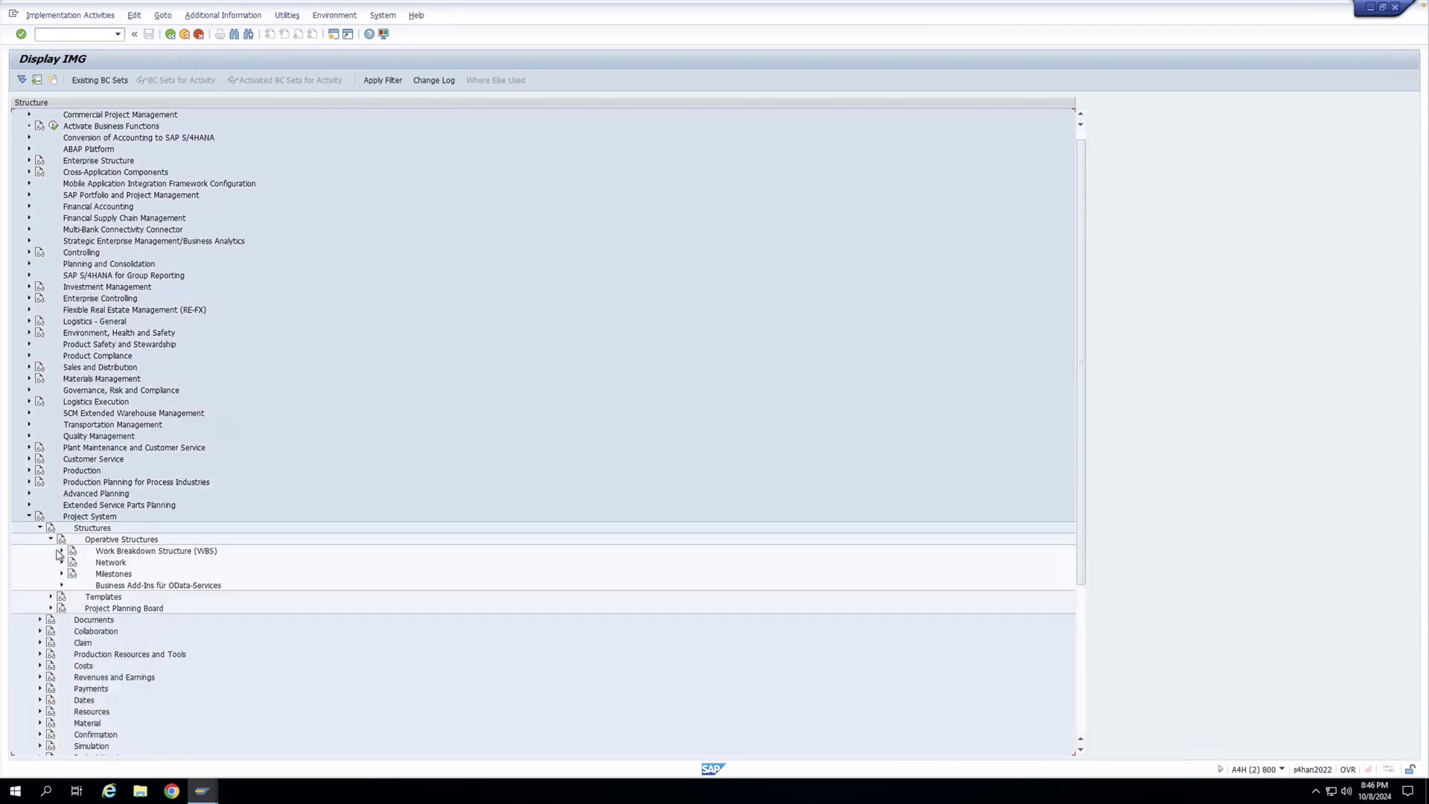
click(61, 550)
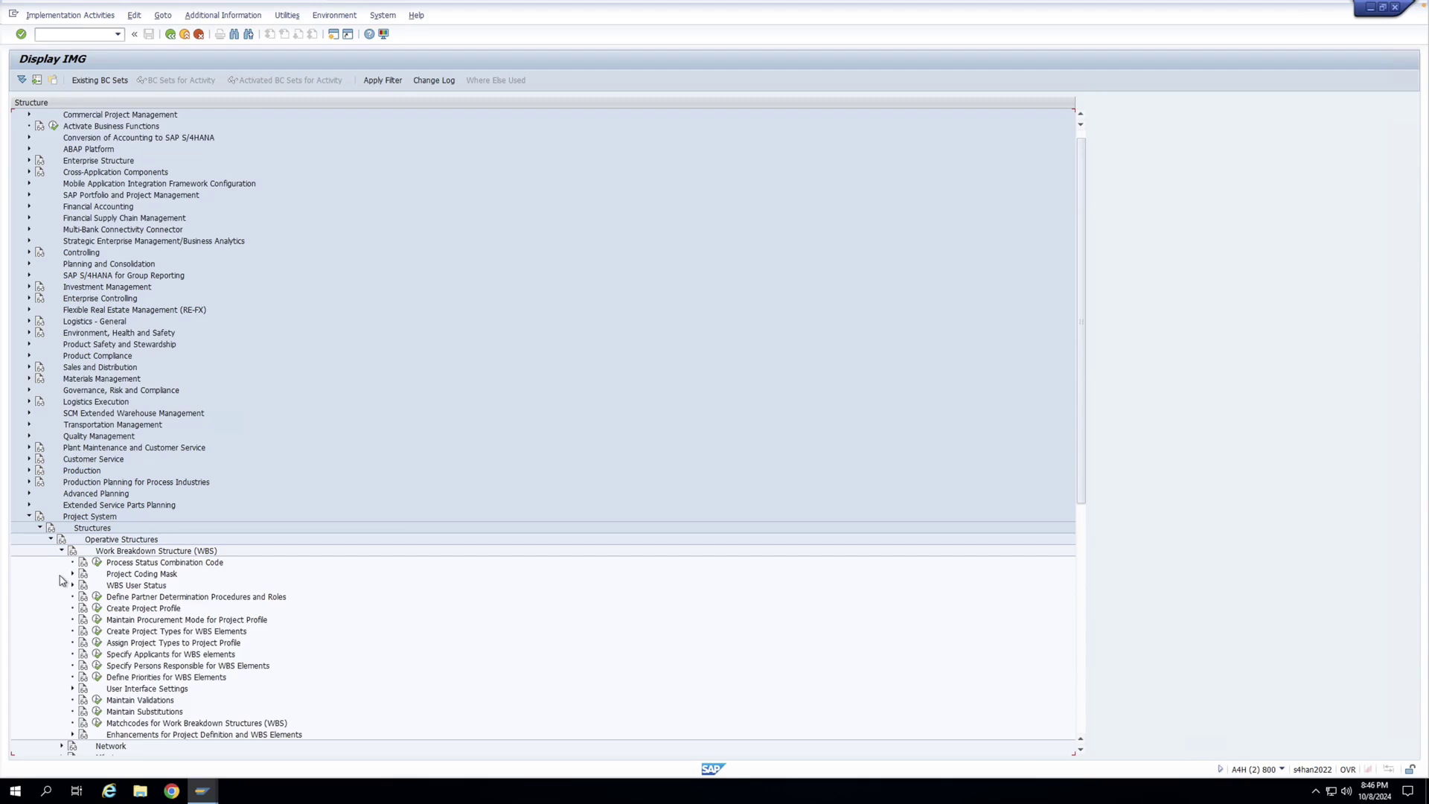
scroll(62, 580, down, 6)
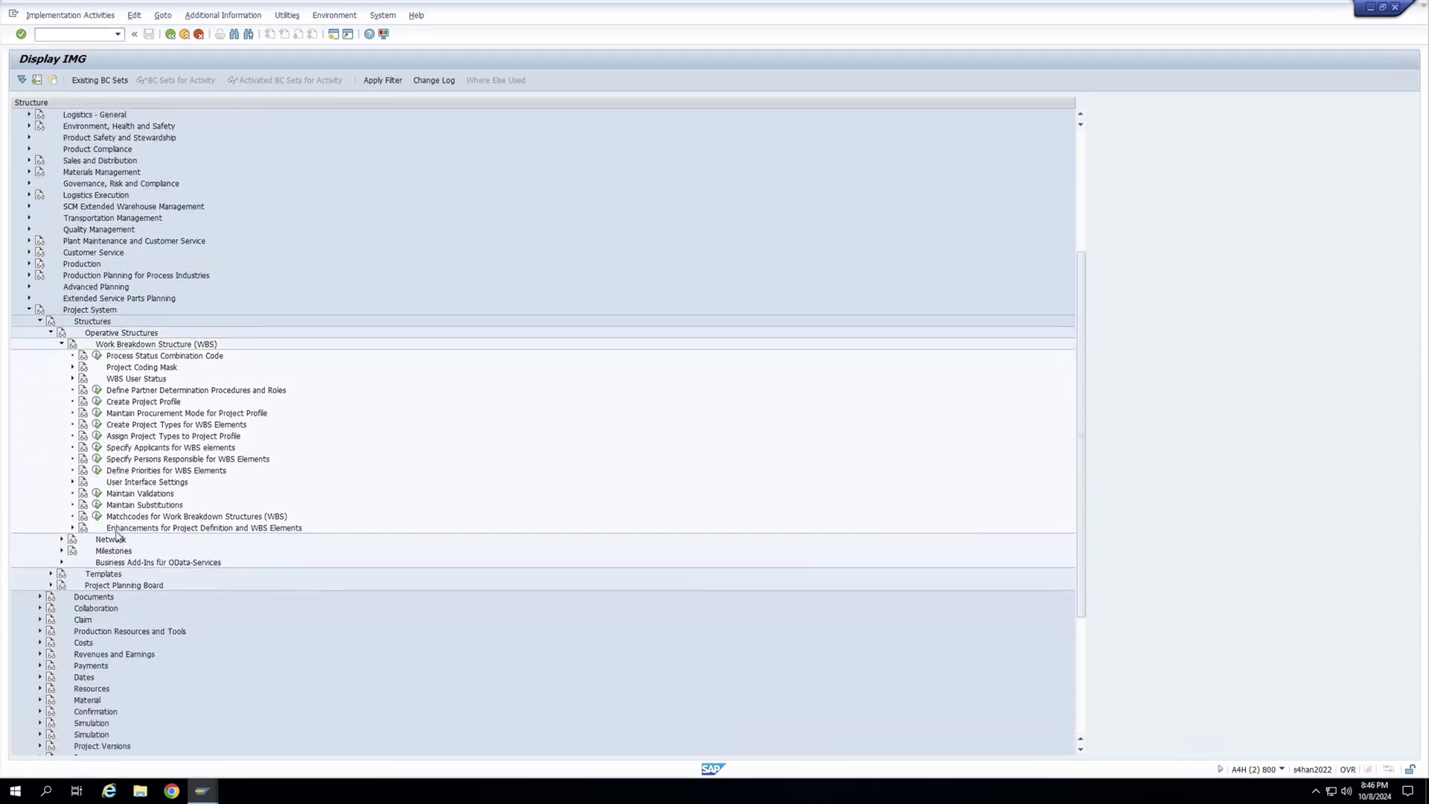
scroll(116, 537, down, 1)
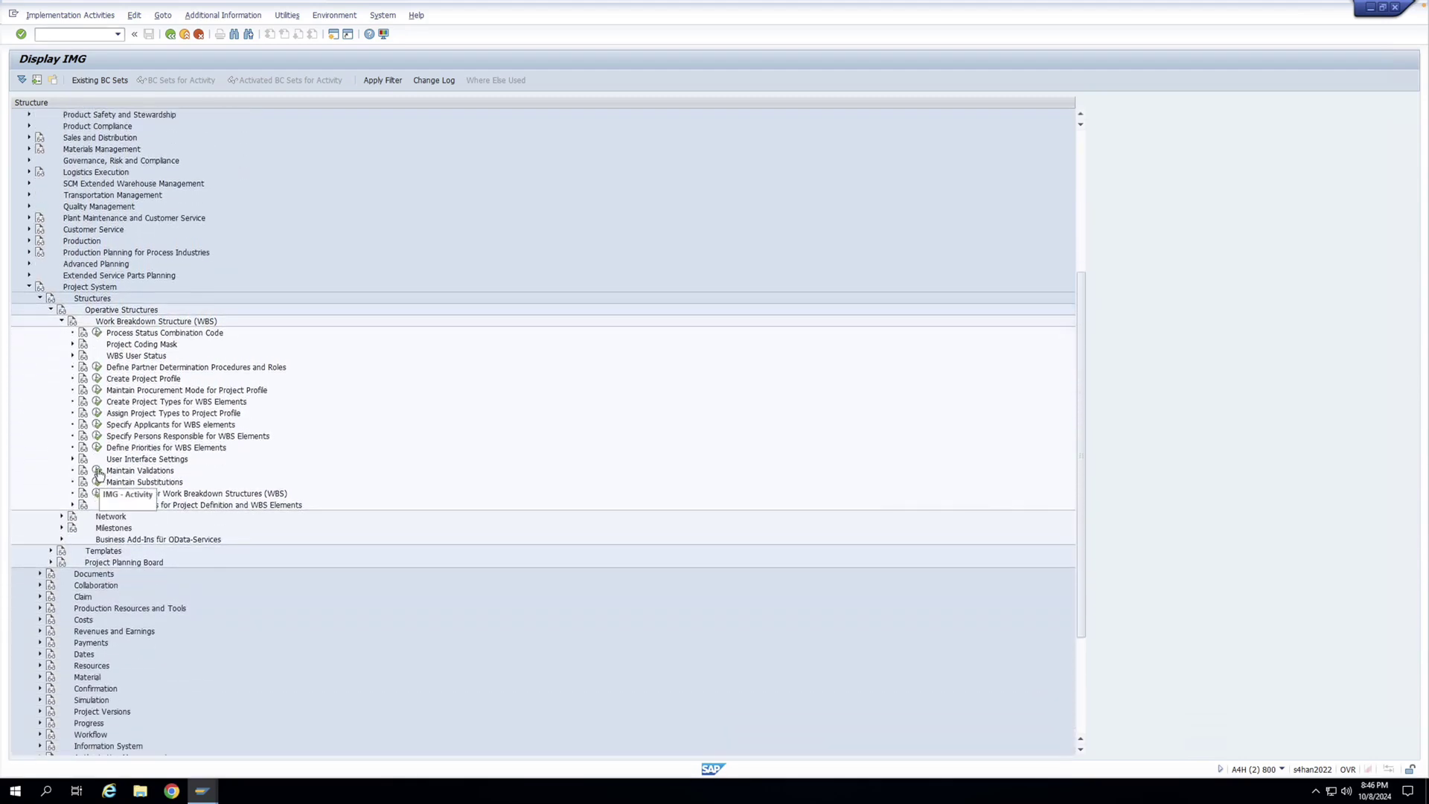
scroll(98, 474, down, 1)
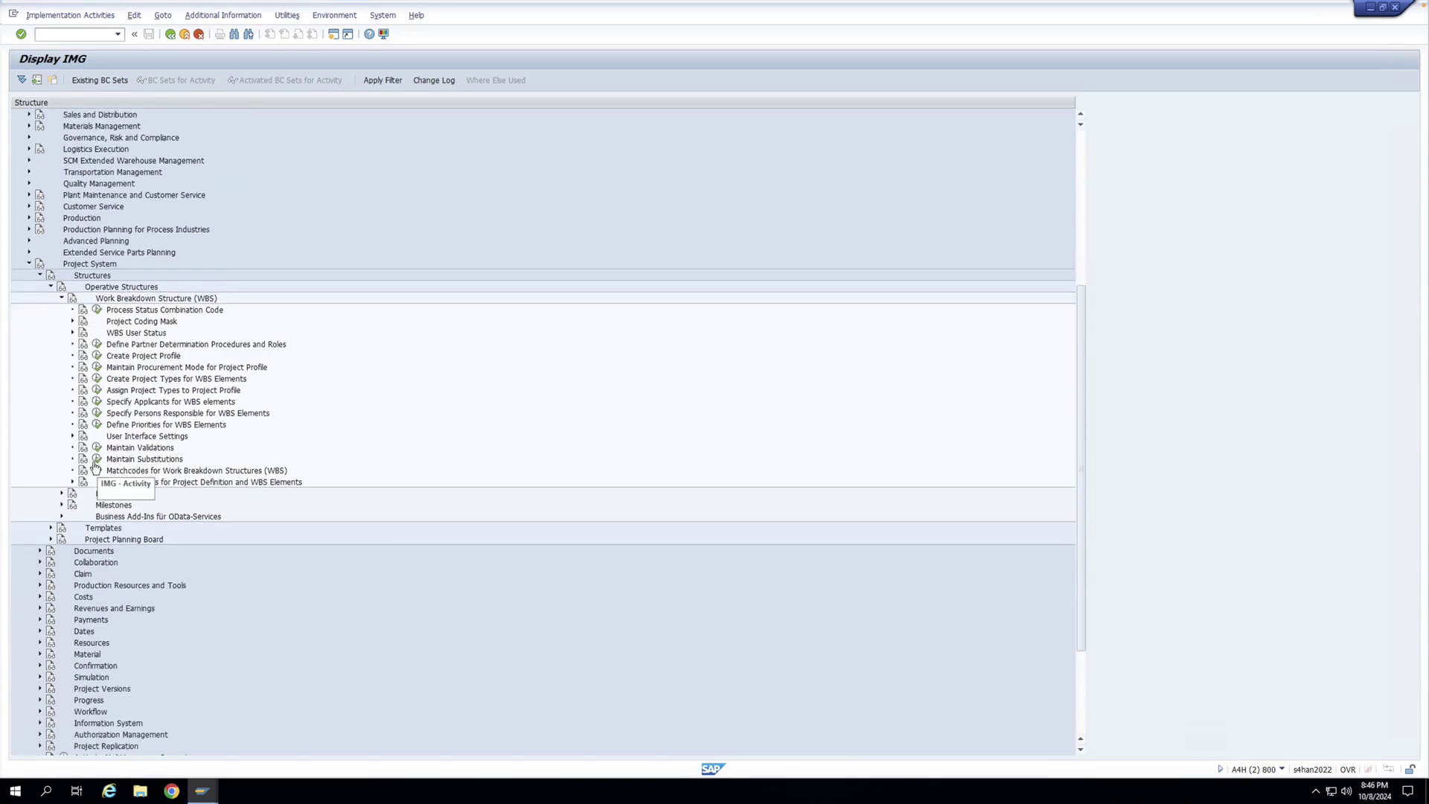
click(98, 449)
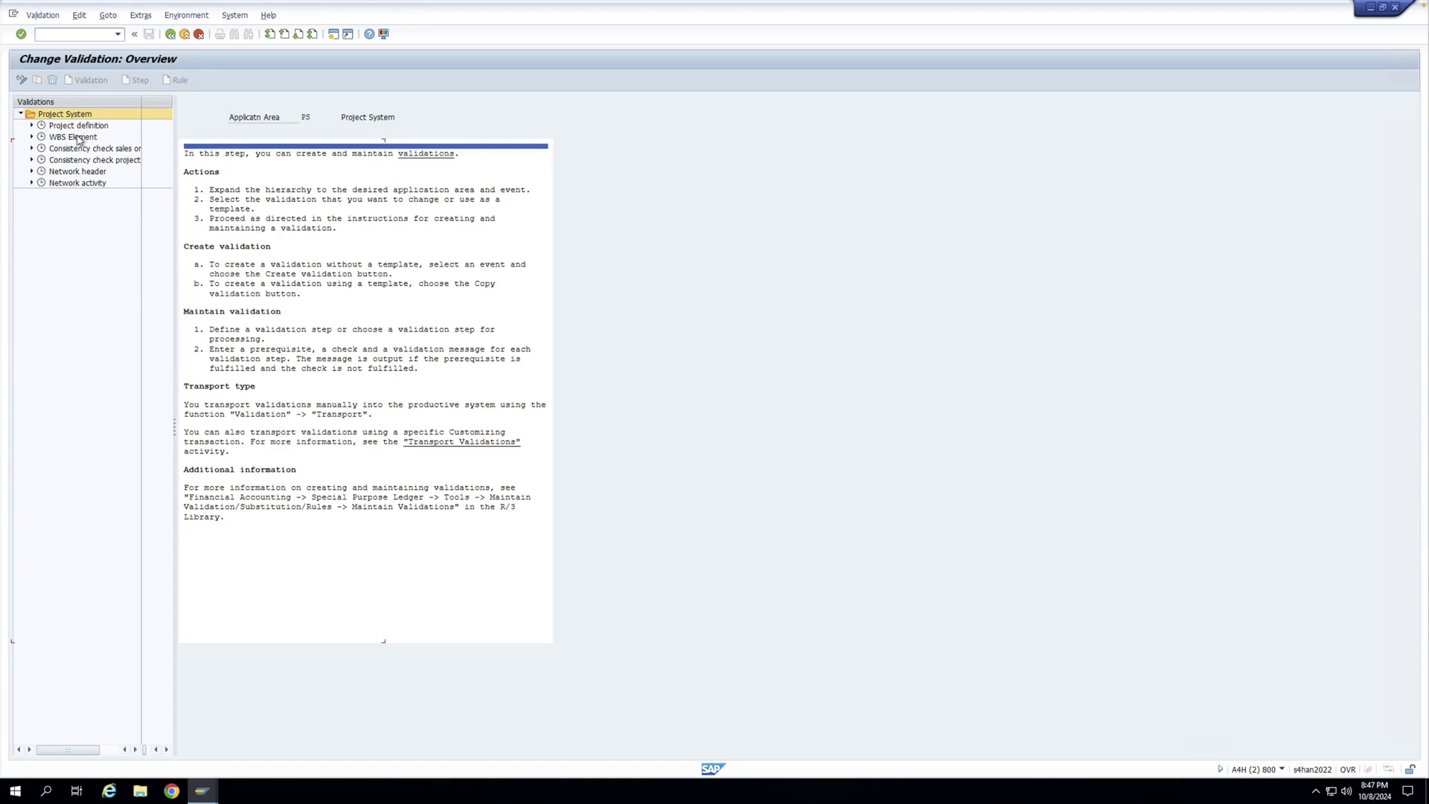
Step: Create validation ZPS001 at the Project definition callup point
click(74, 173)
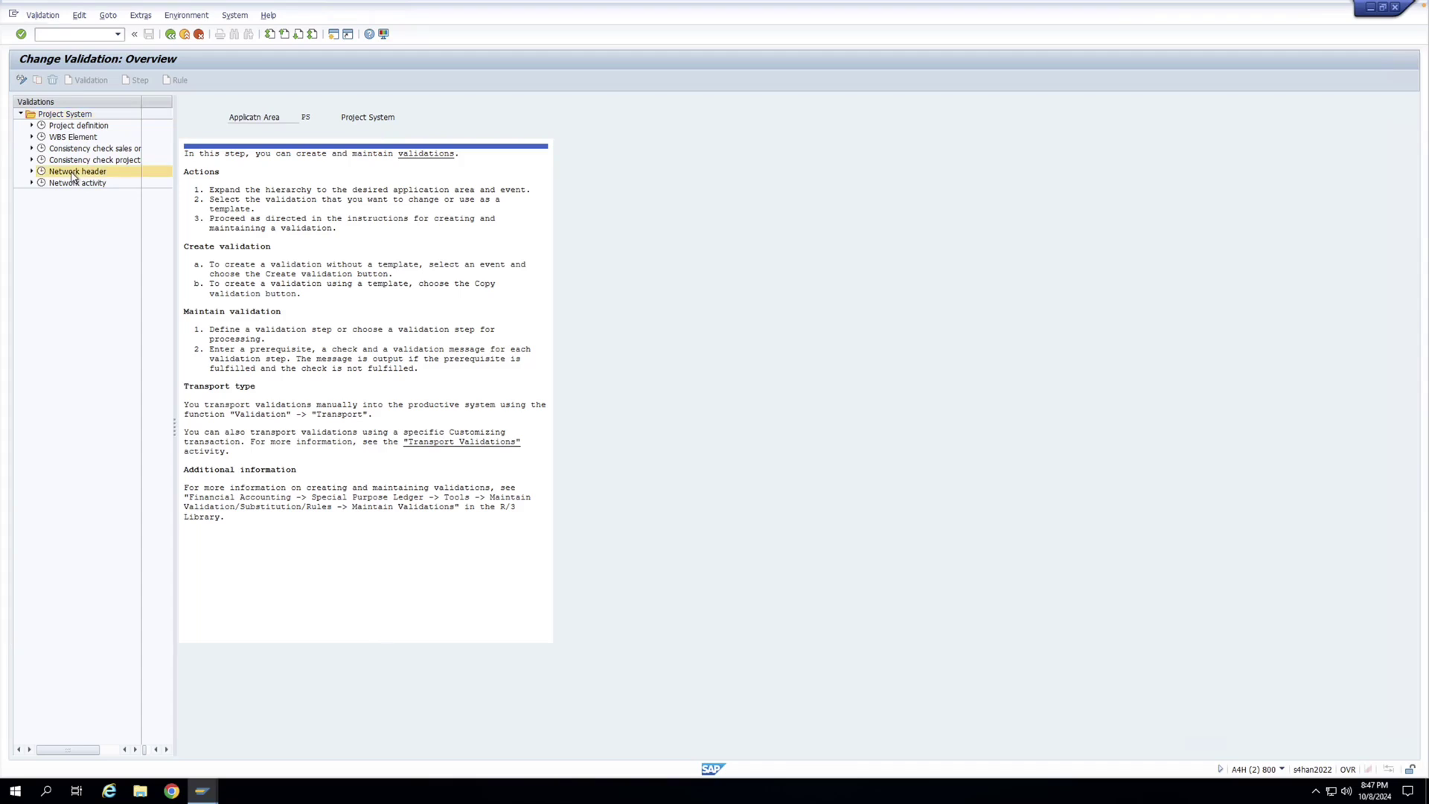
click(77, 184)
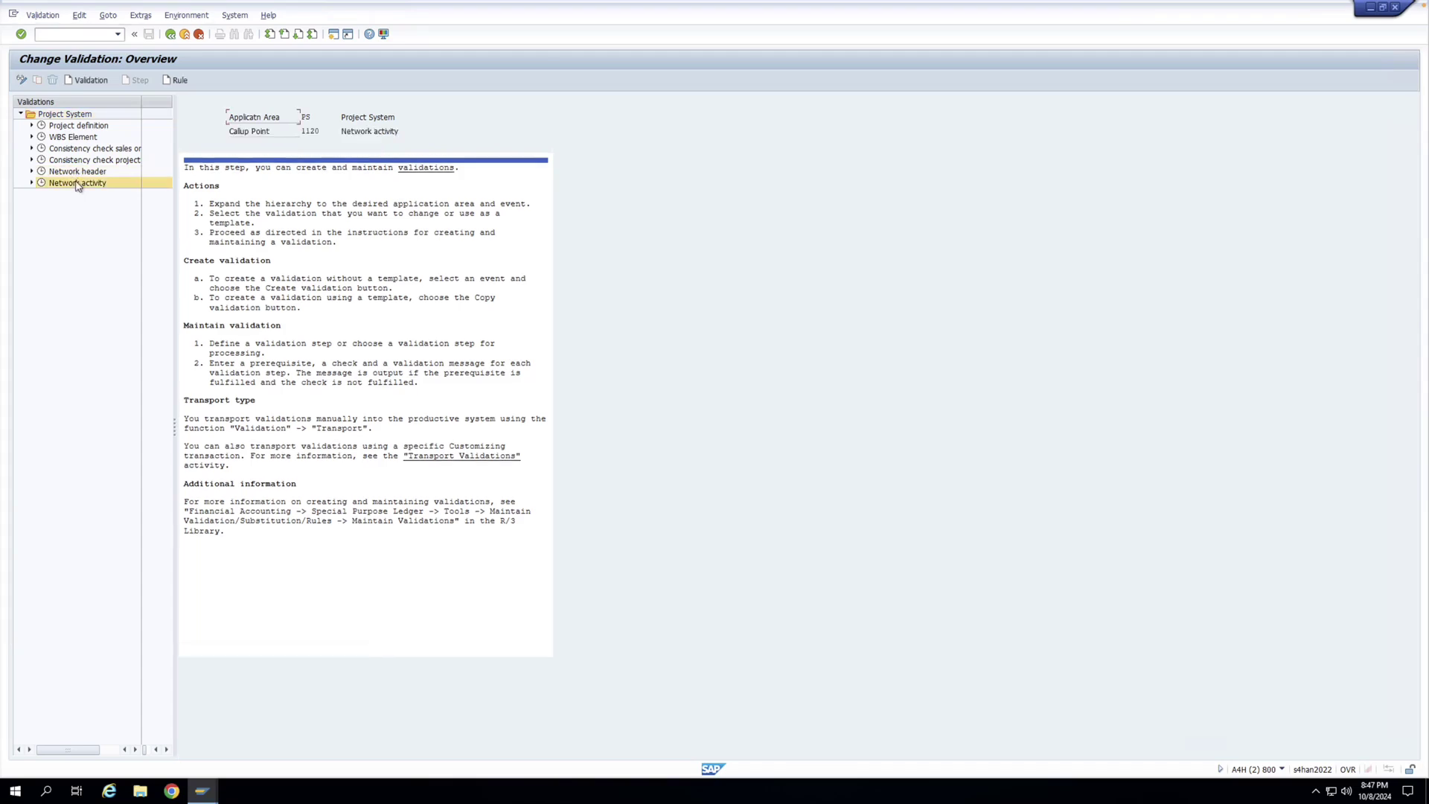
click(72, 126)
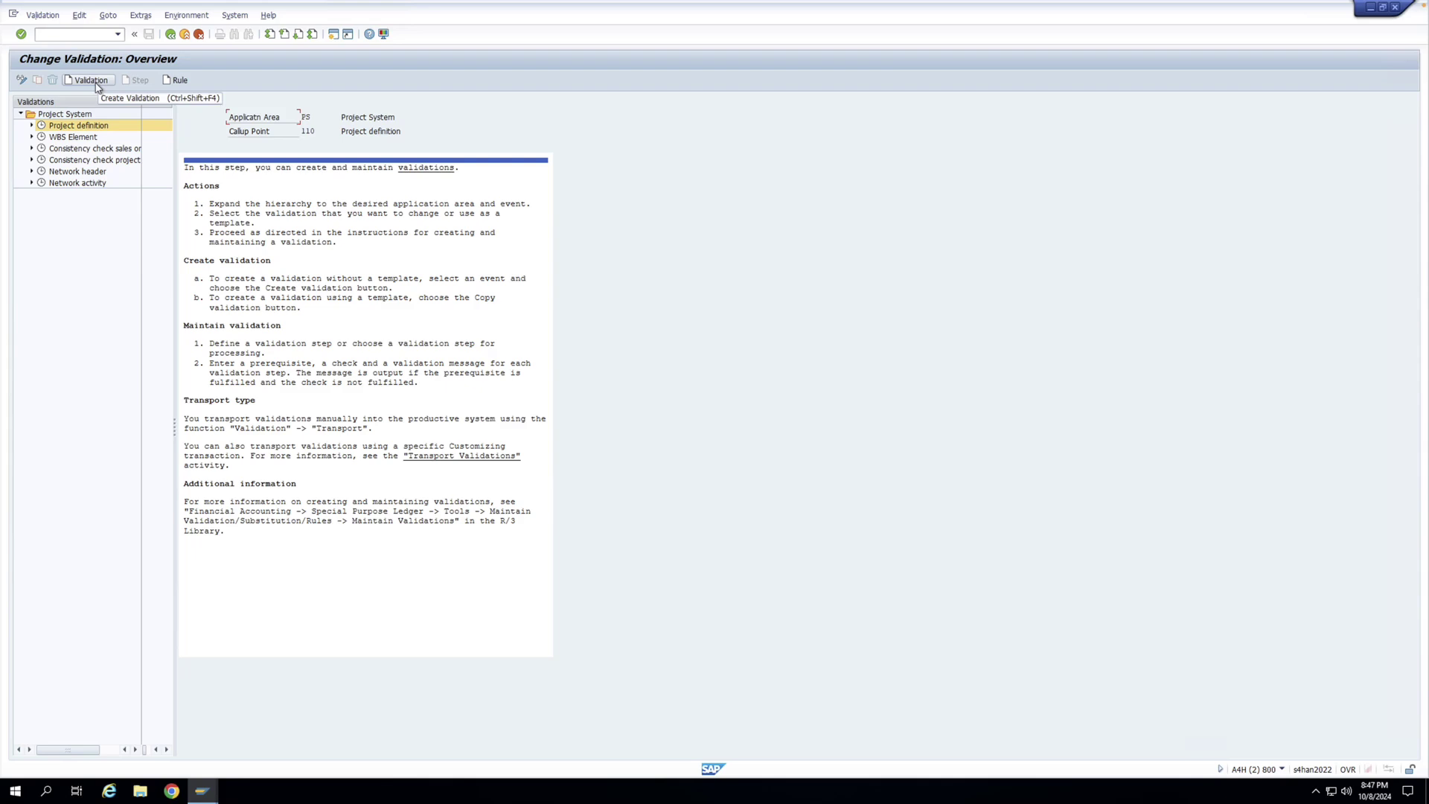
click(96, 82)
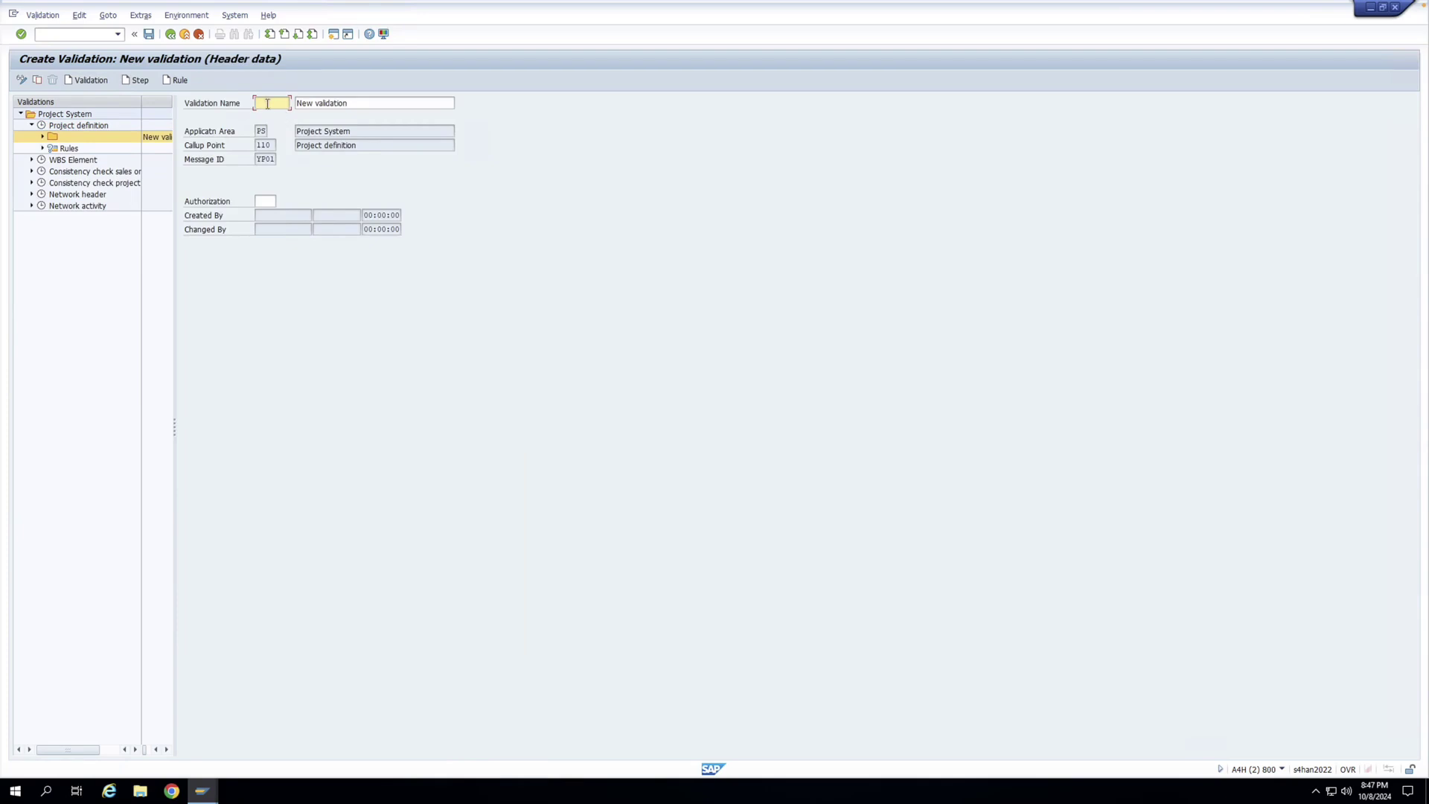
text(zp)
click(272, 116)
key(Return)
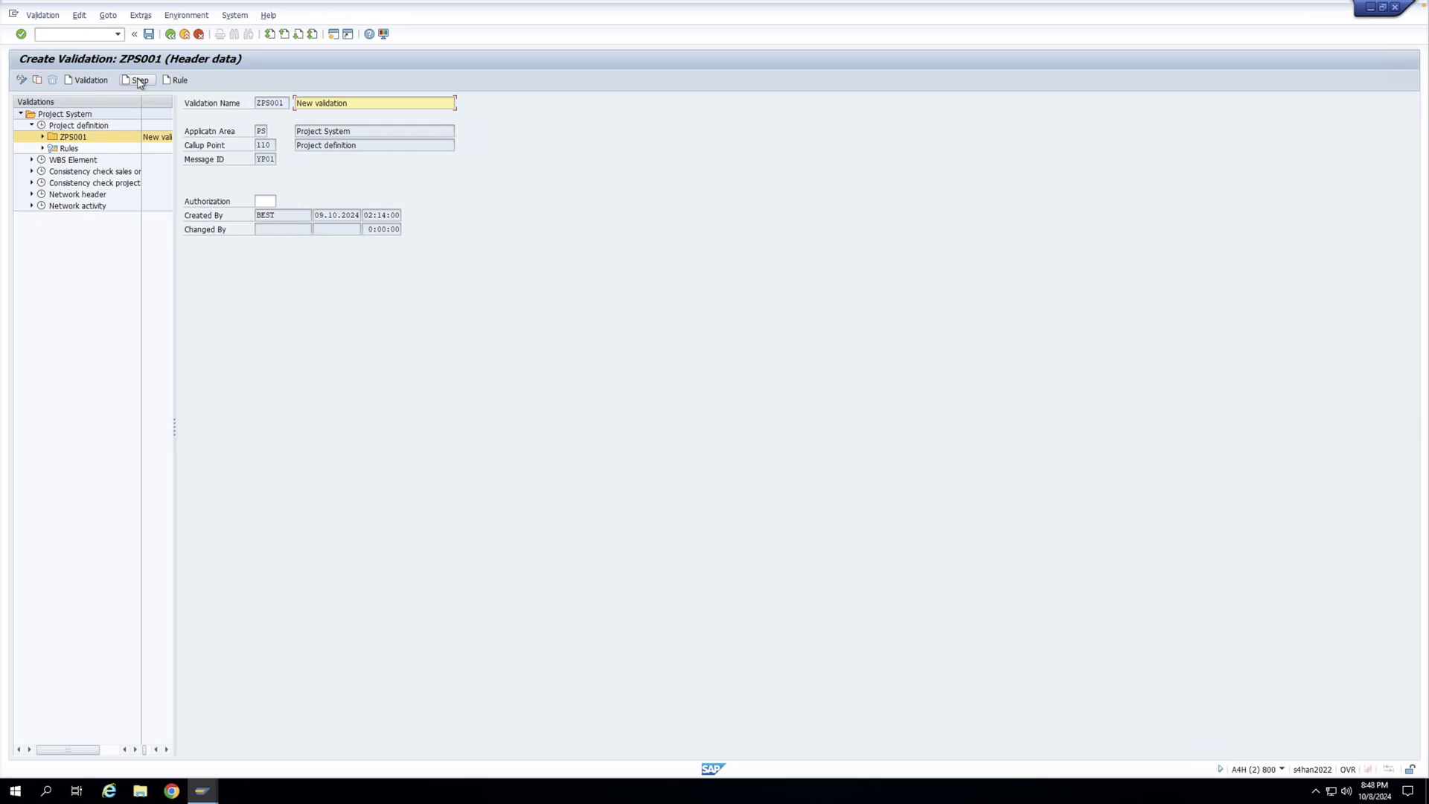
Step: Add step 001 described 'Validation for Co. Code' and open its prerequisite editor
click(140, 80)
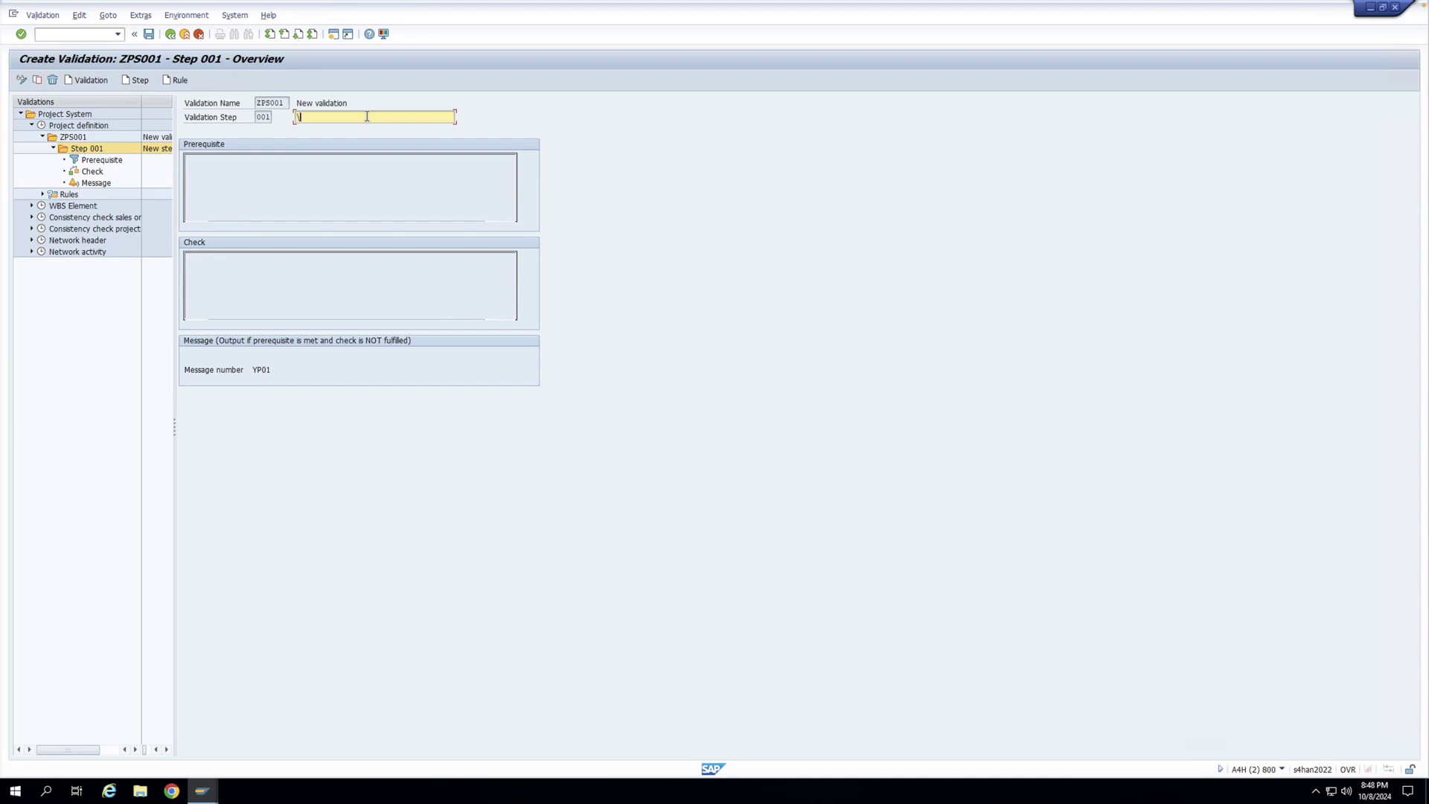
key(BackSpace)
text(Validation)
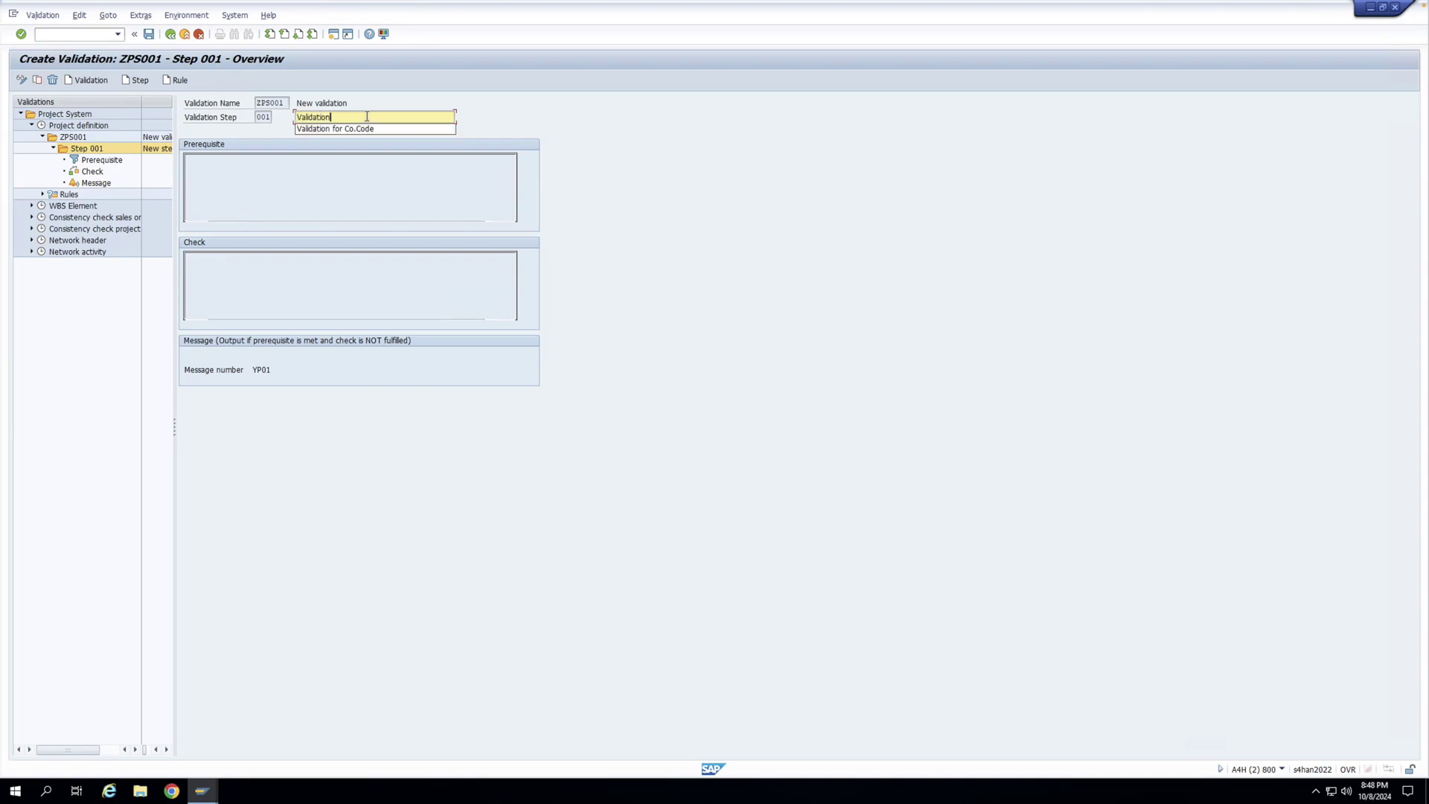
text( for Co. Code)
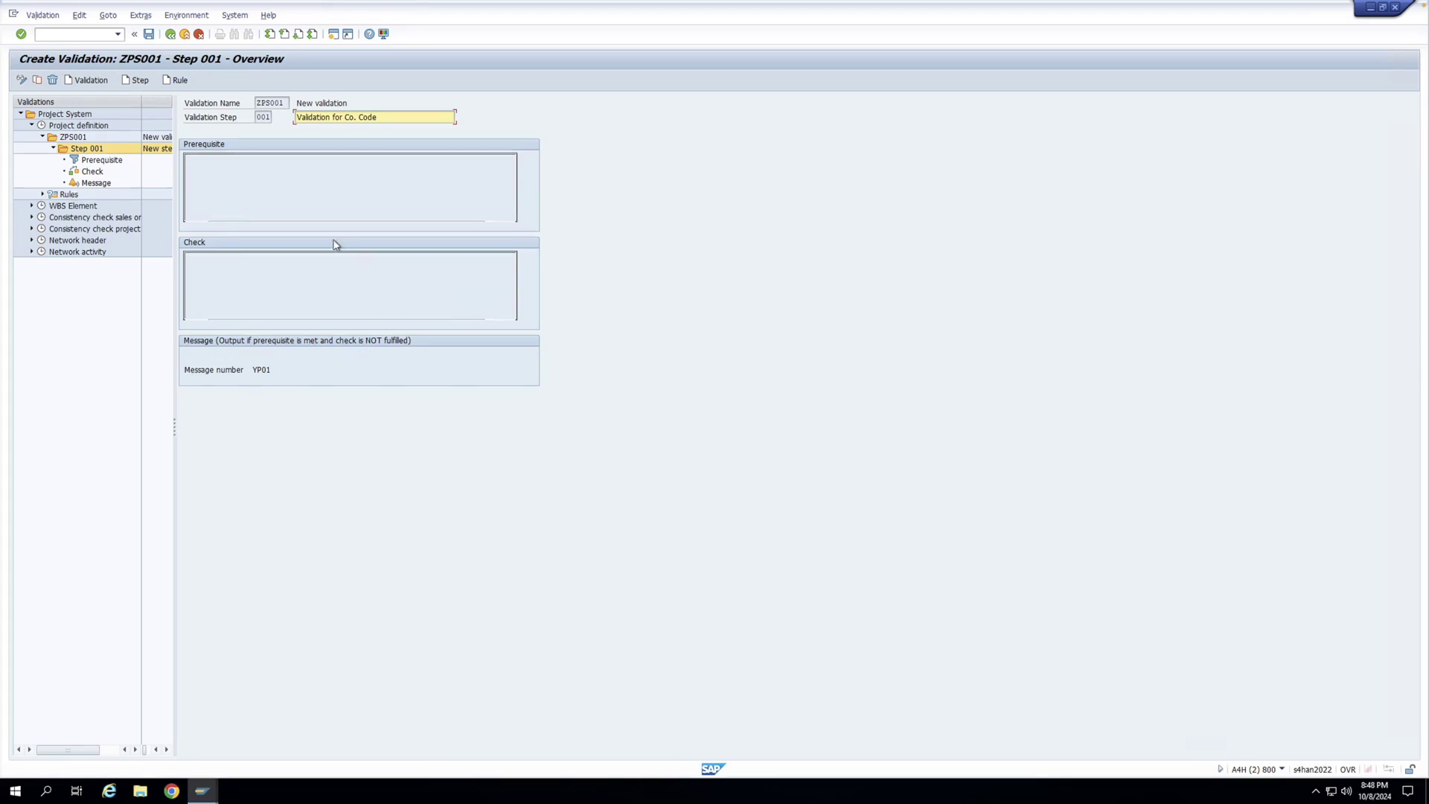
click(289, 199)
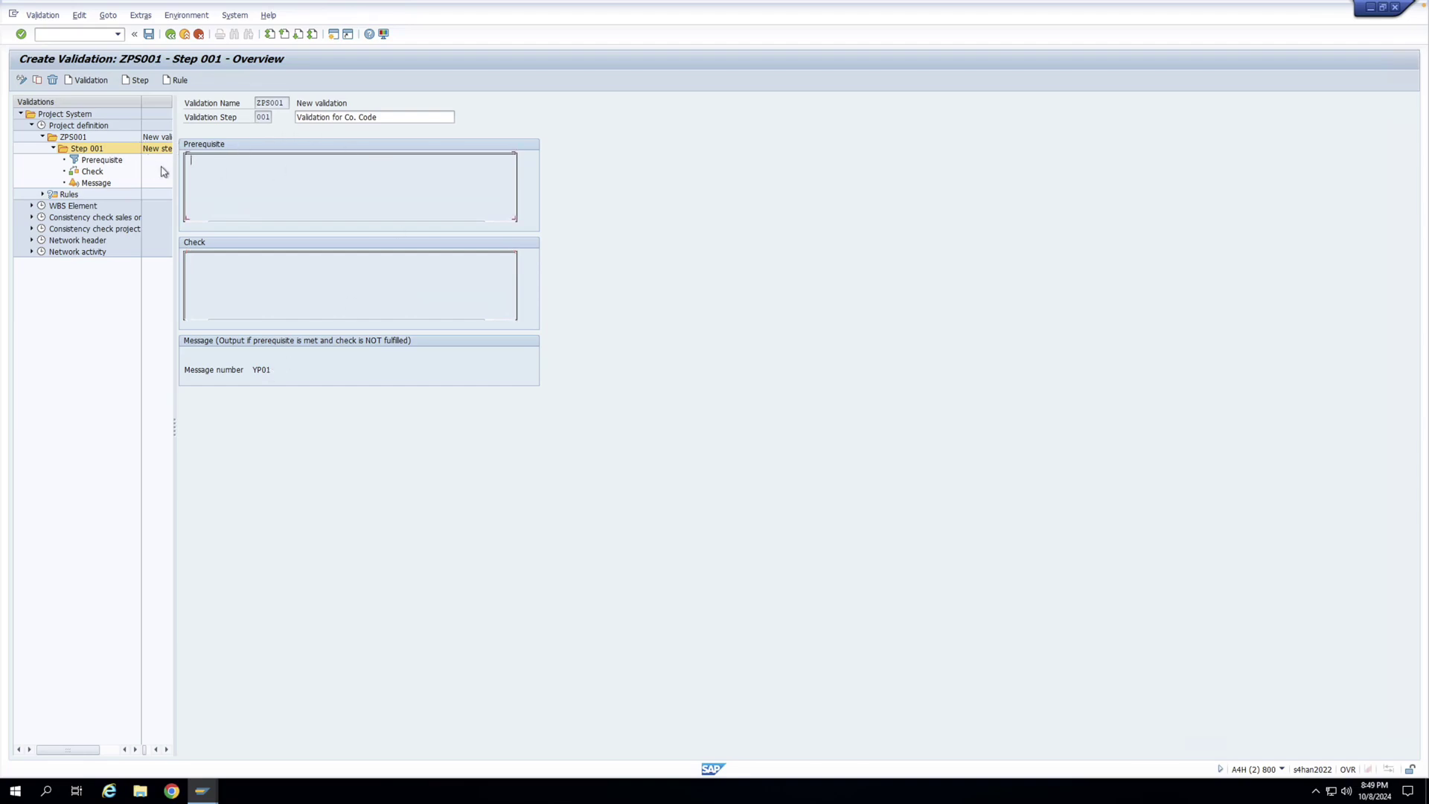
double_click(94, 164)
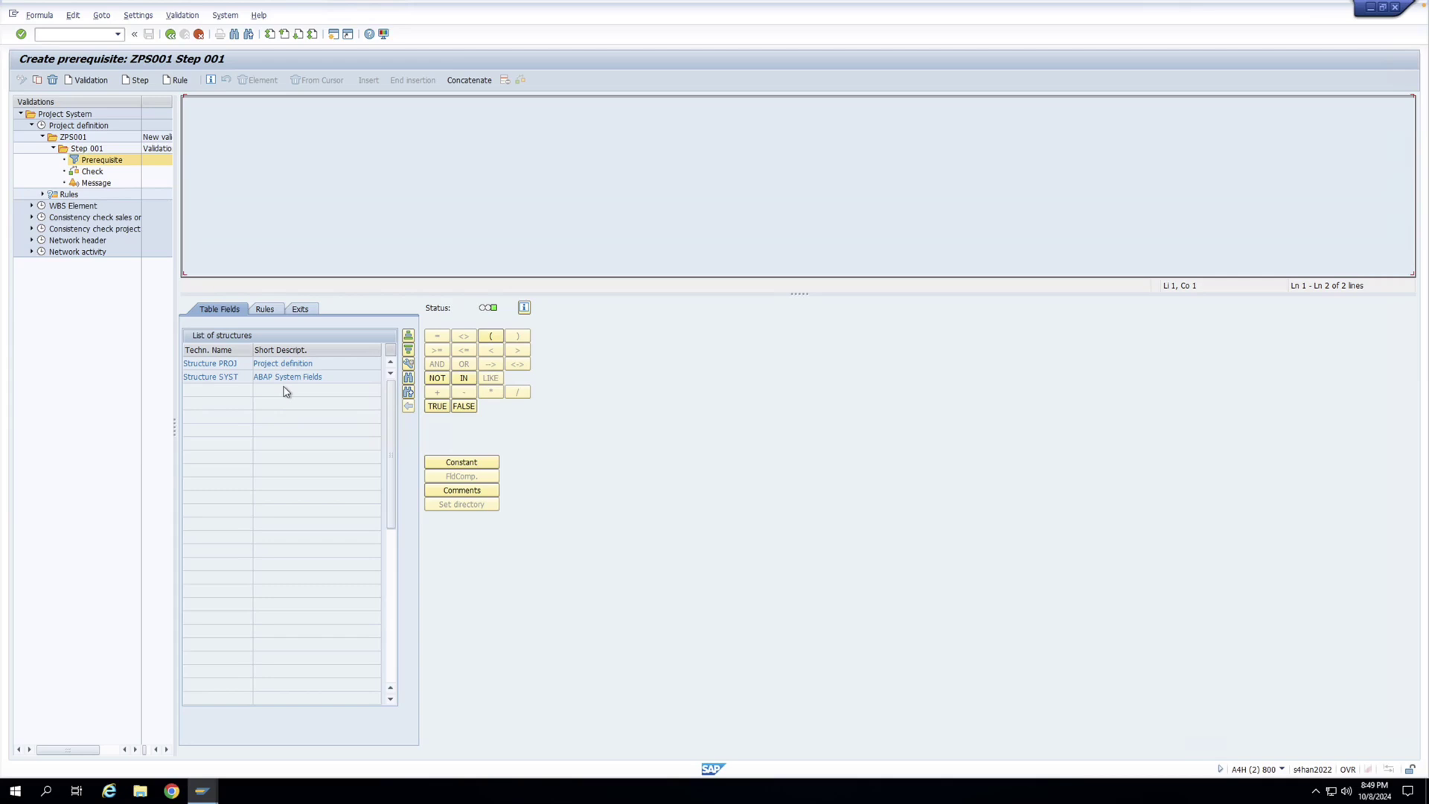
Step: Insert field PROJ-PROFL (Project Profile) from structure PROJ into the prerequisite
drag(316, 364, 249, 377)
click(320, 366)
click(222, 367)
double_click(272, 364)
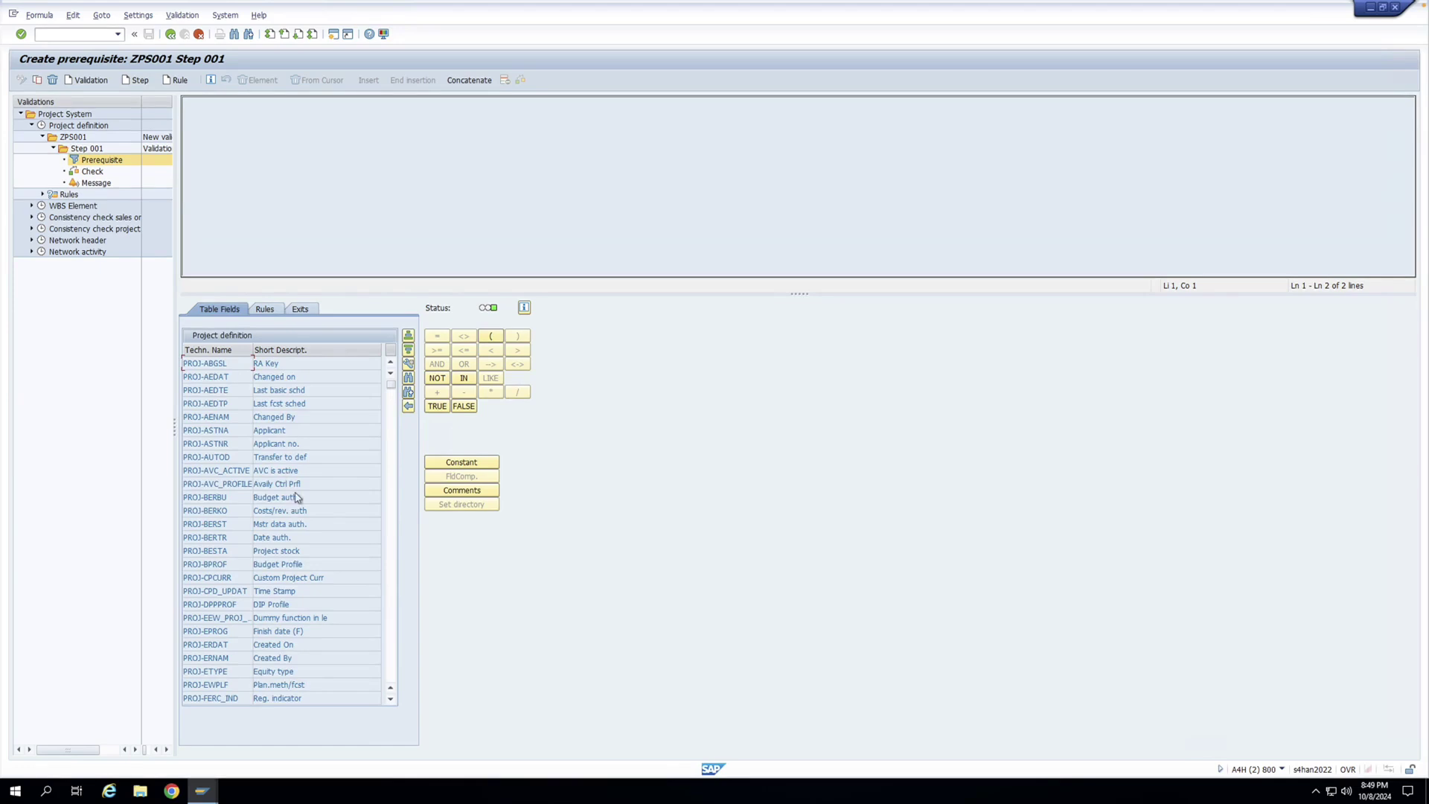
click(409, 379)
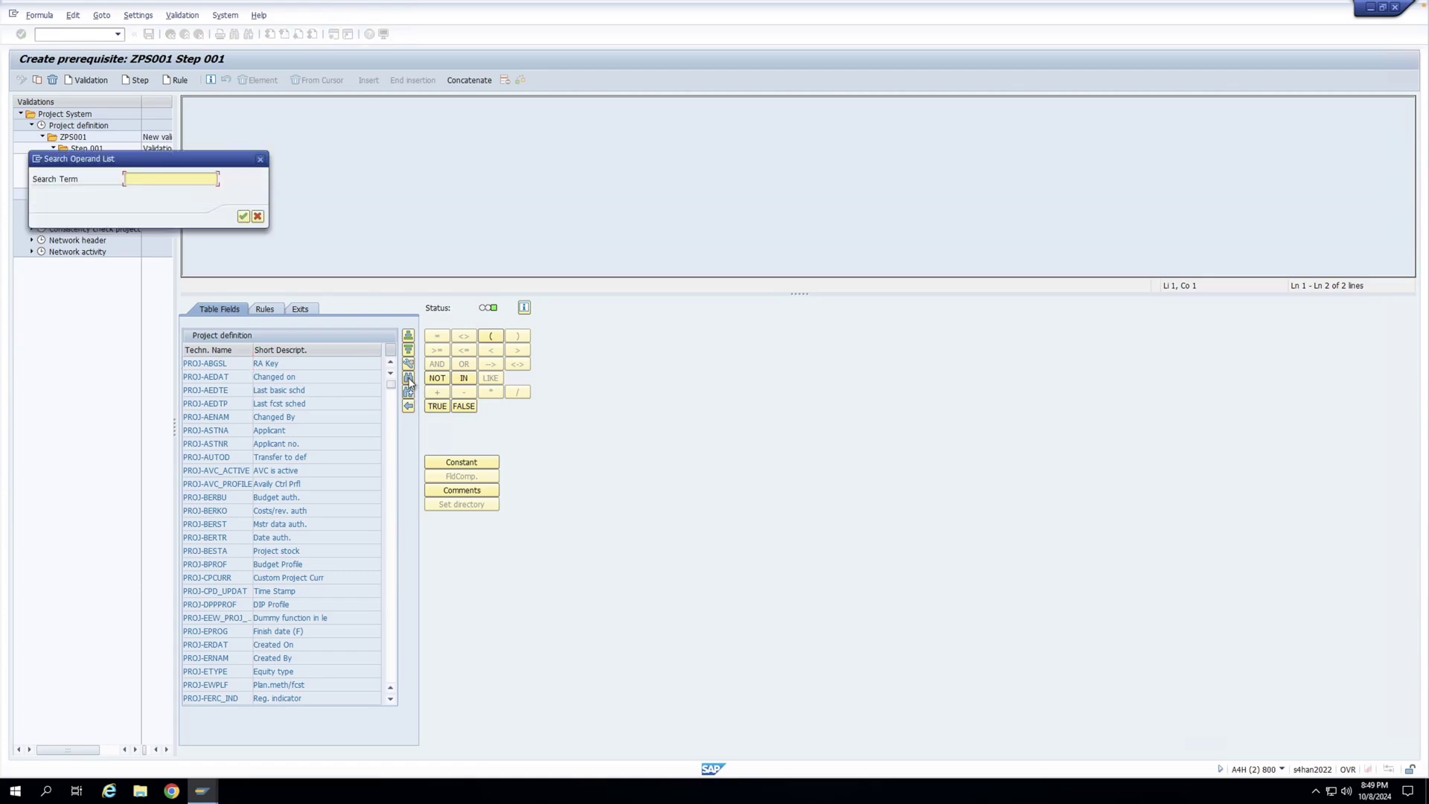
text(project profi)
key(Return)
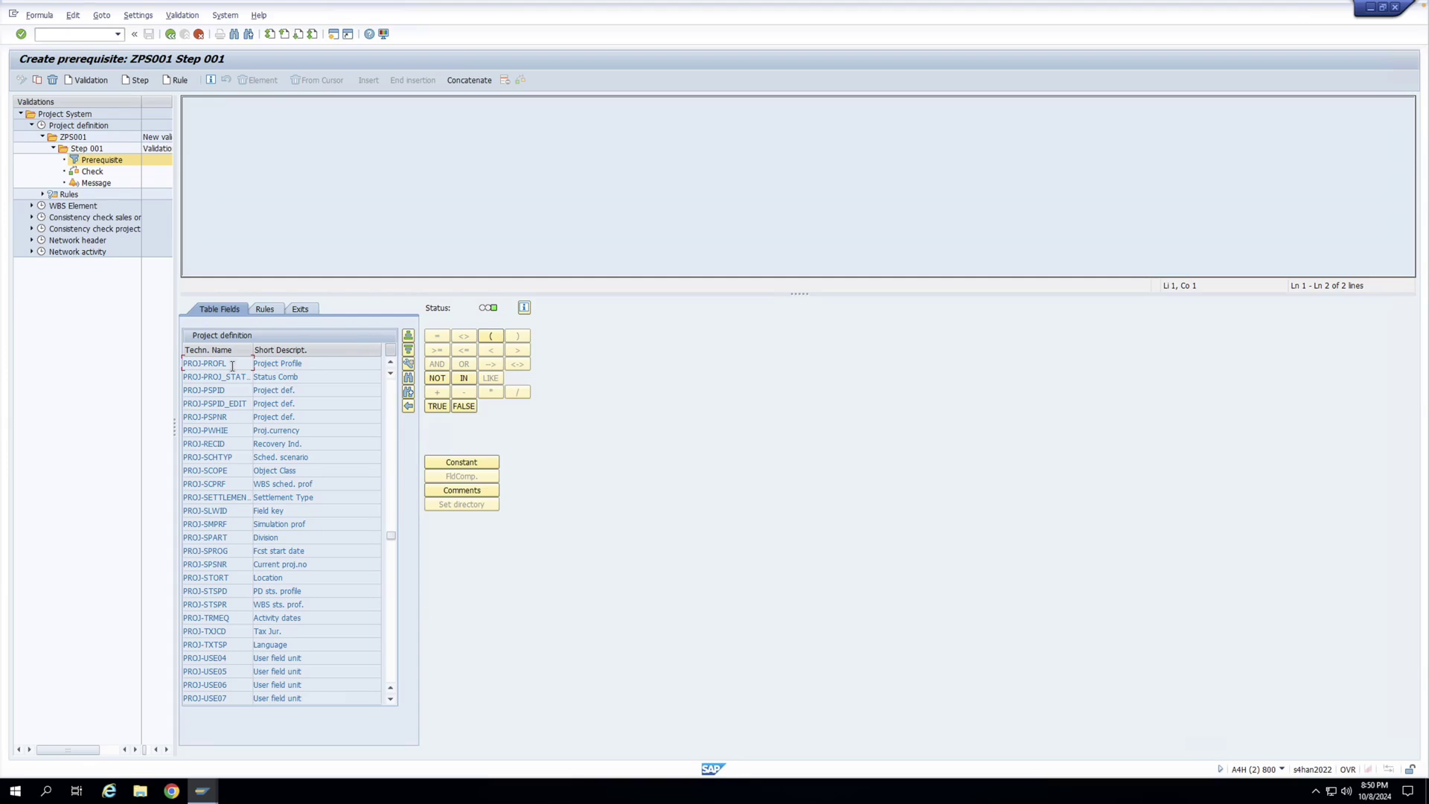
double_click(282, 364)
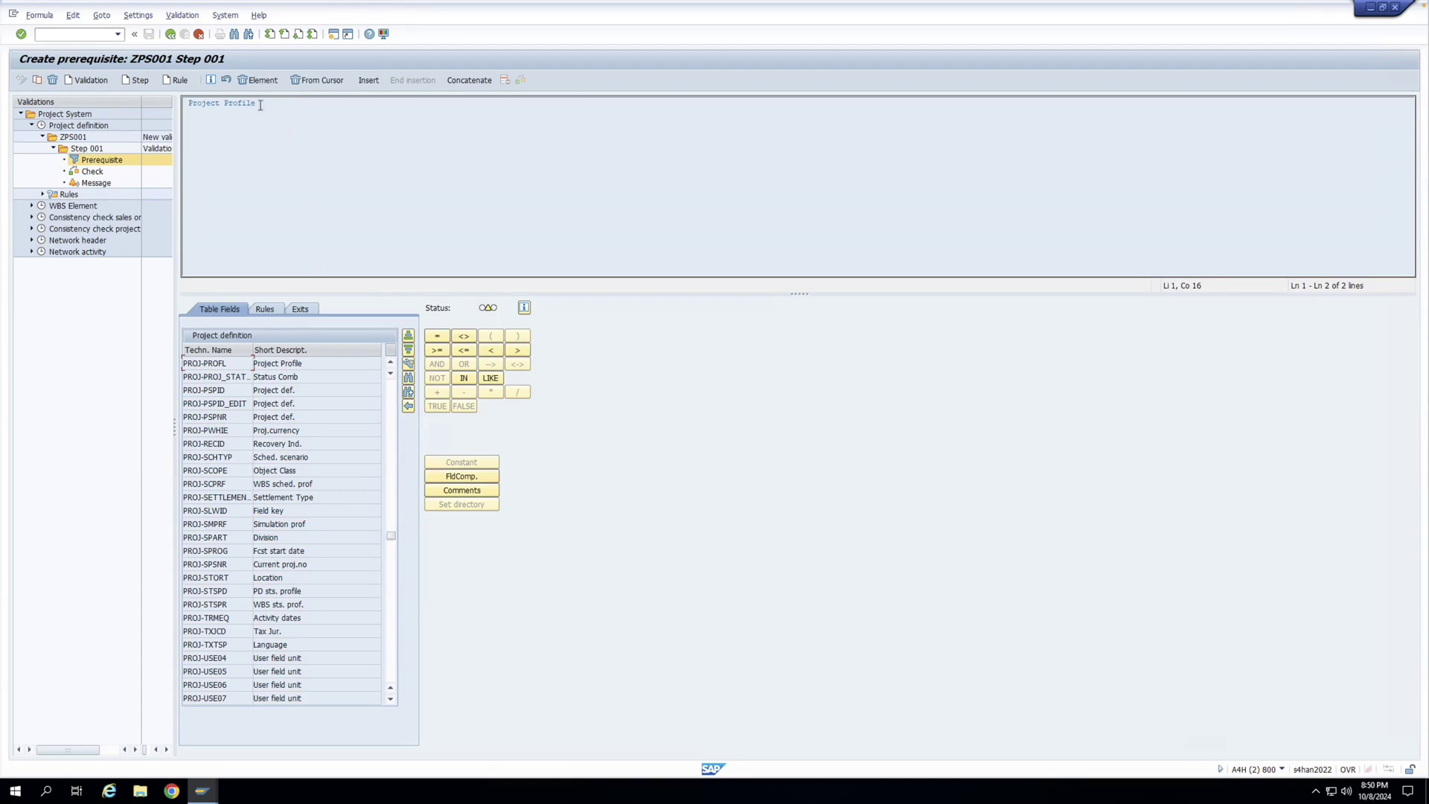
Step: Complete the prerequisite as Project Profile = constant '0000001'
click(437, 337)
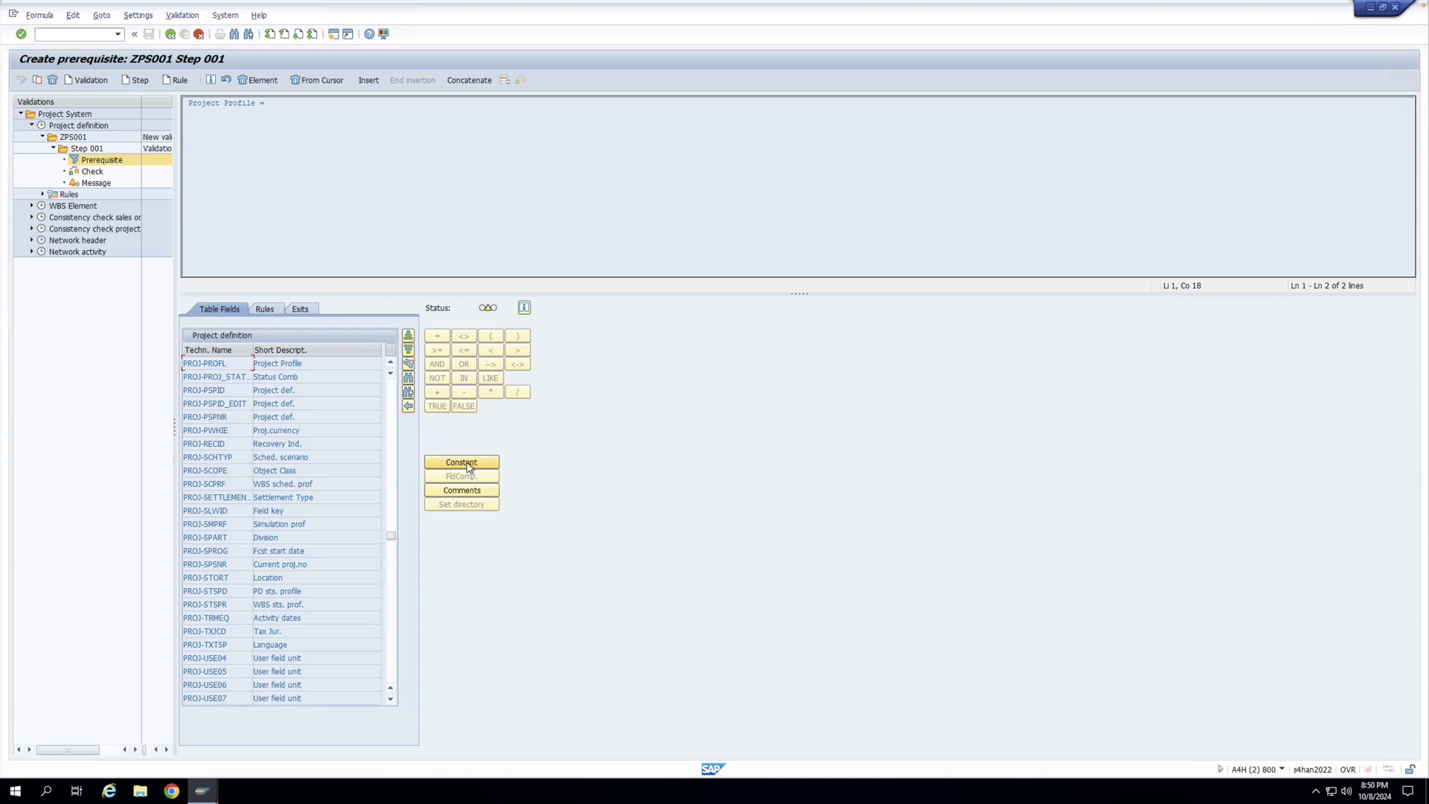
click(469, 467)
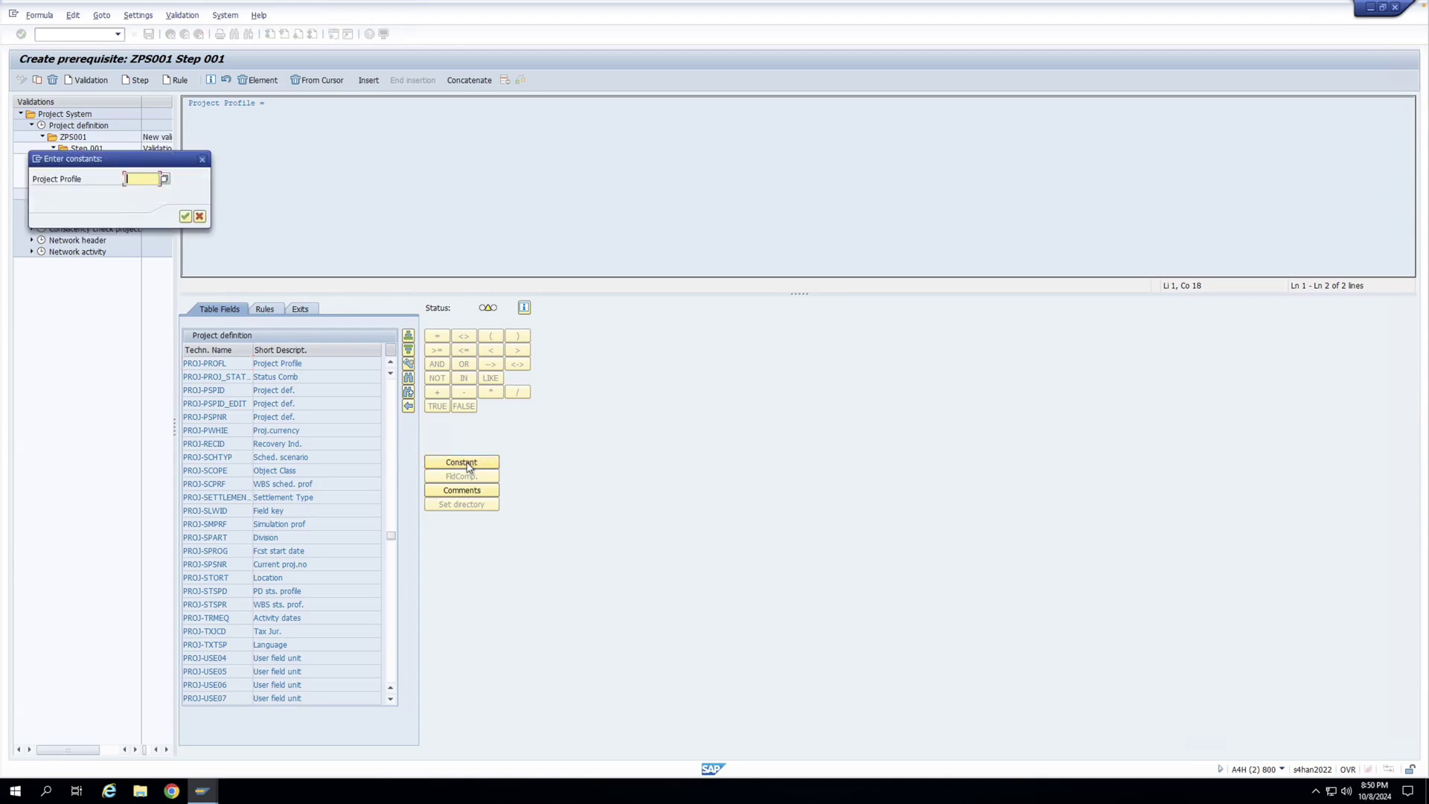
click(165, 180)
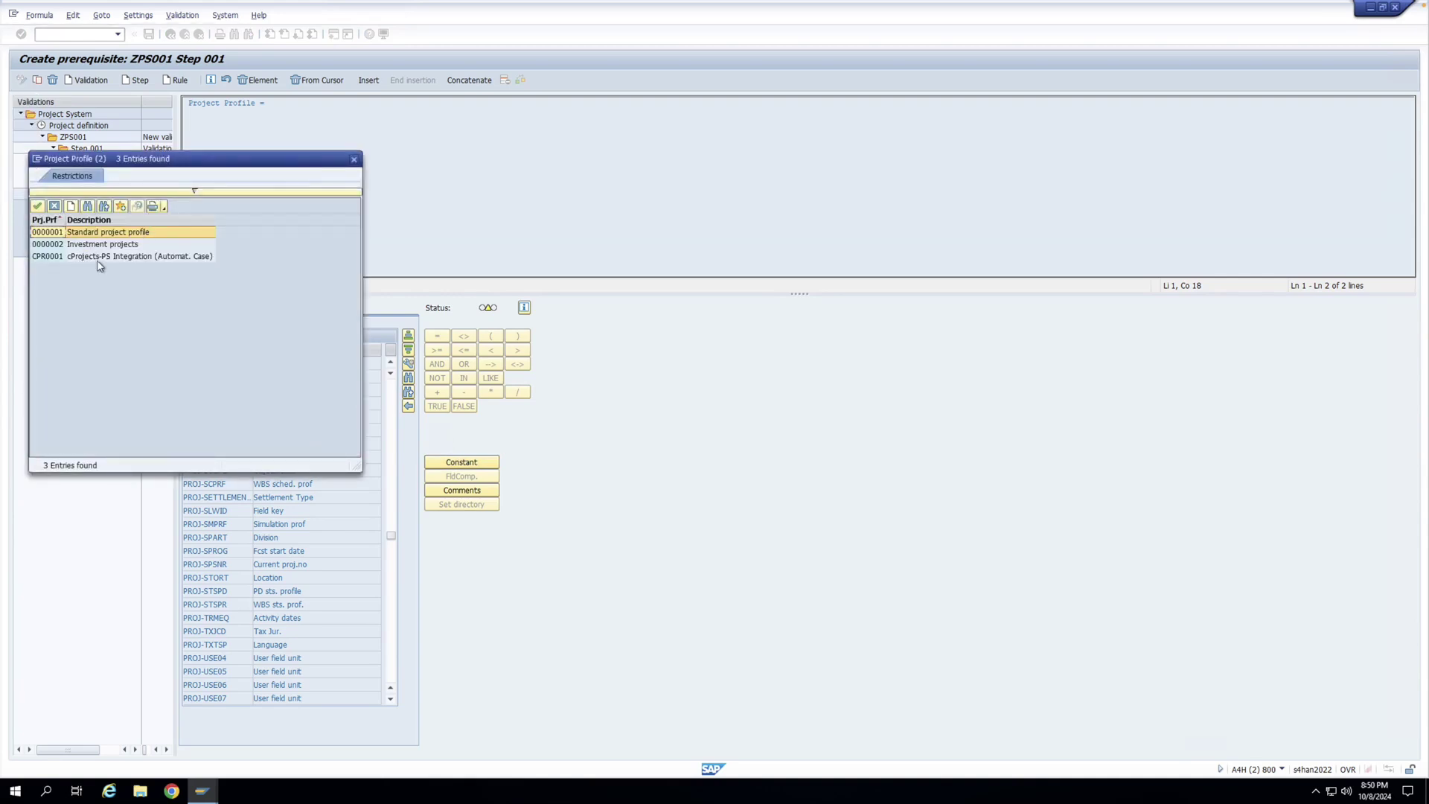
click(54, 233)
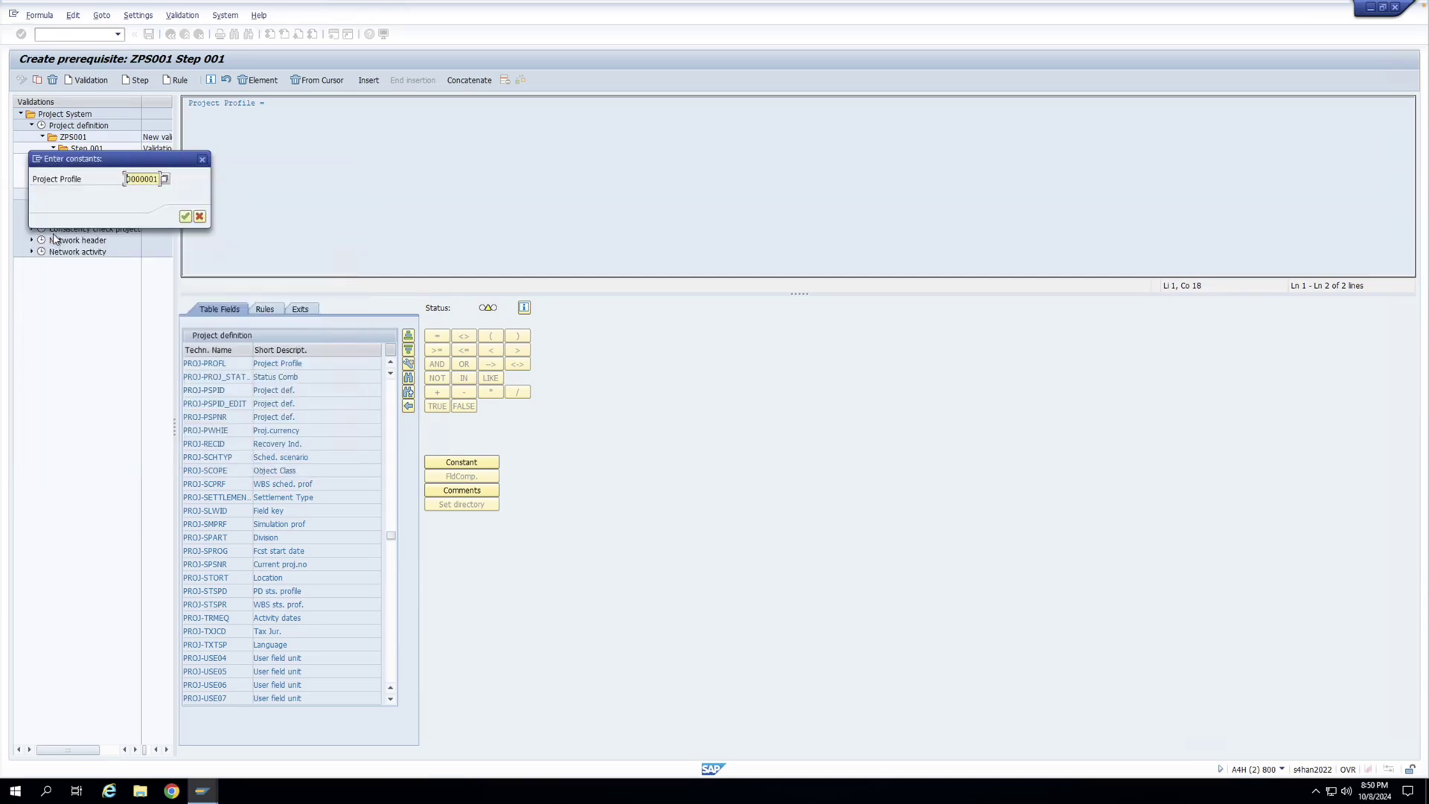
click(185, 216)
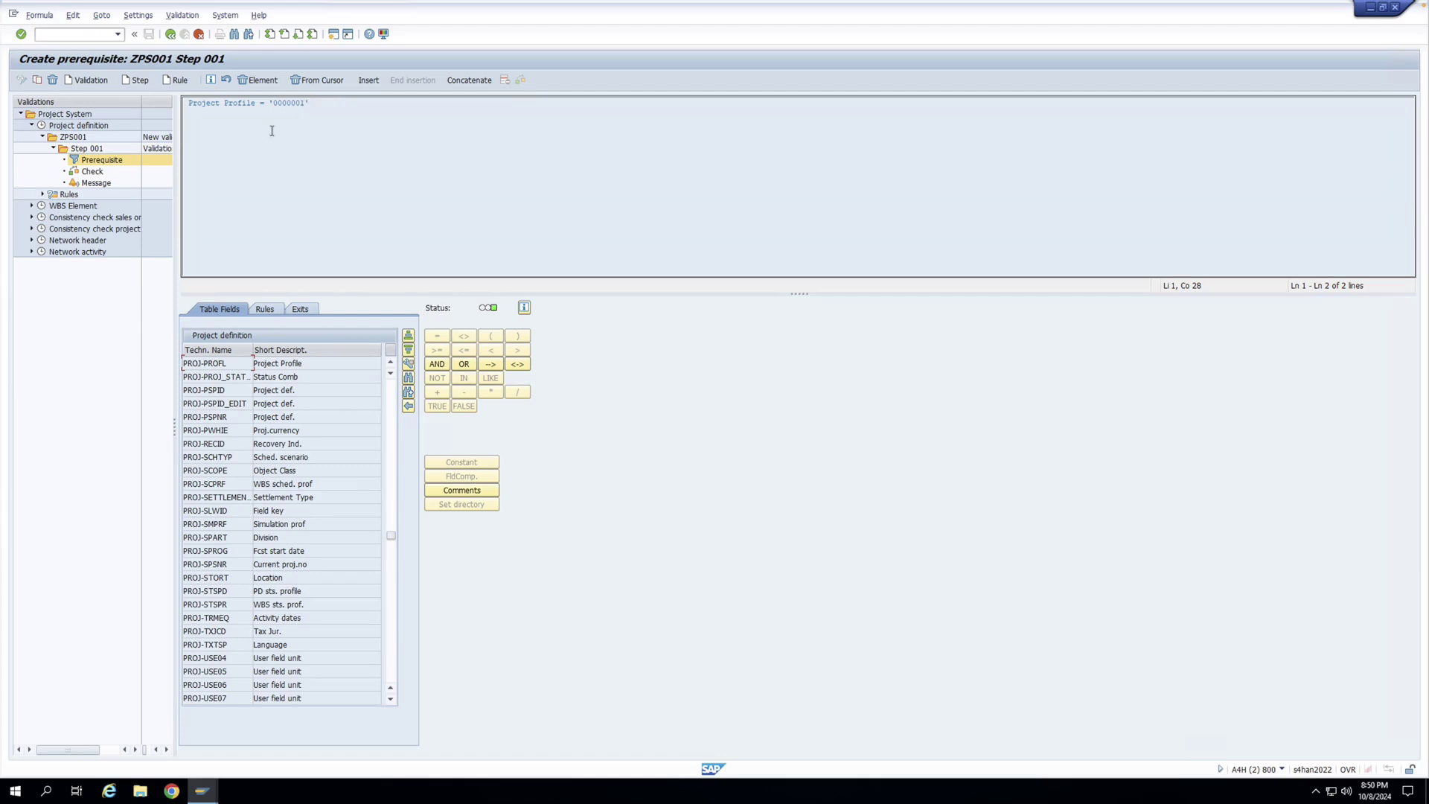
click(92, 173)
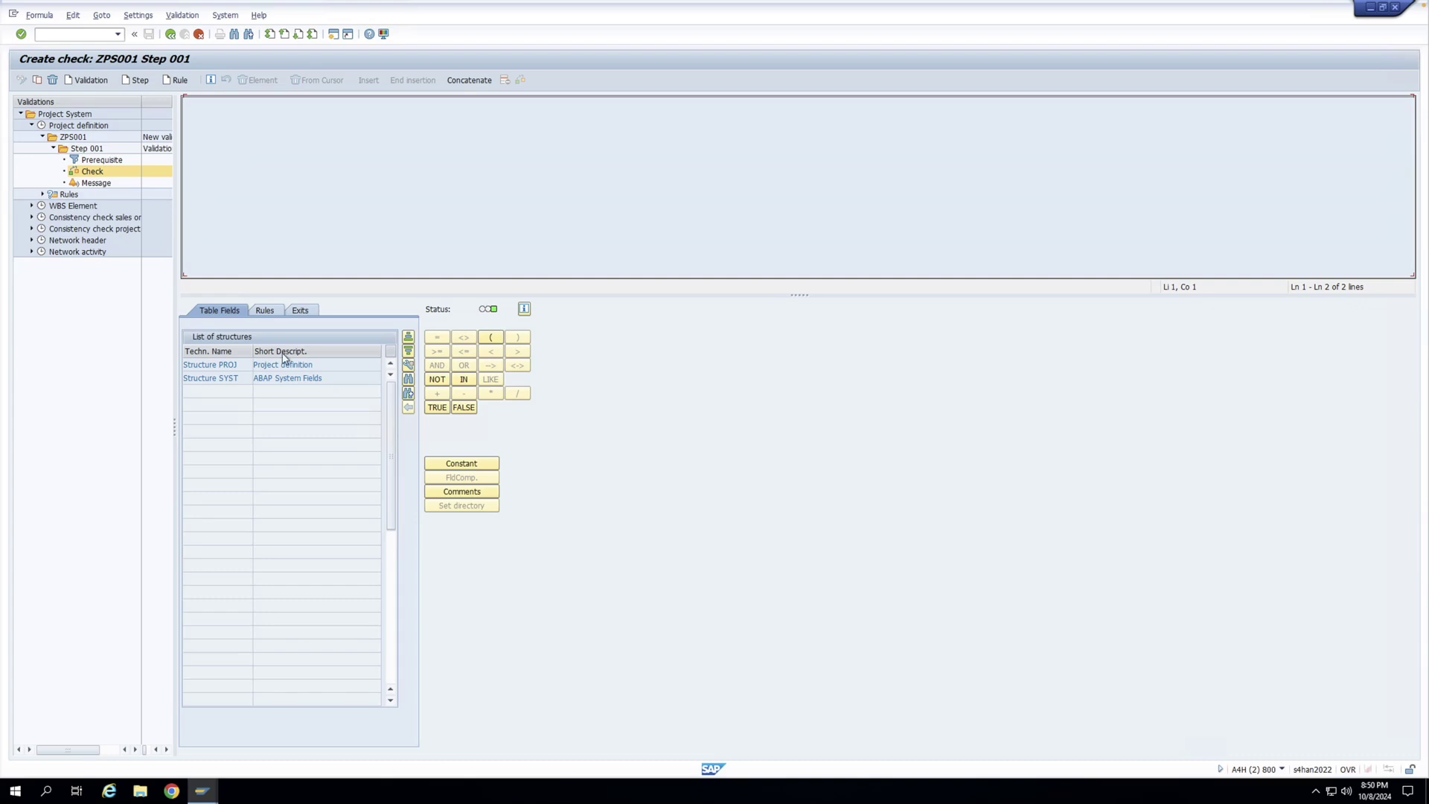
Step: Search for VBUKR and insert company code field PROJ-VBUKR into the check
double_click(234, 364)
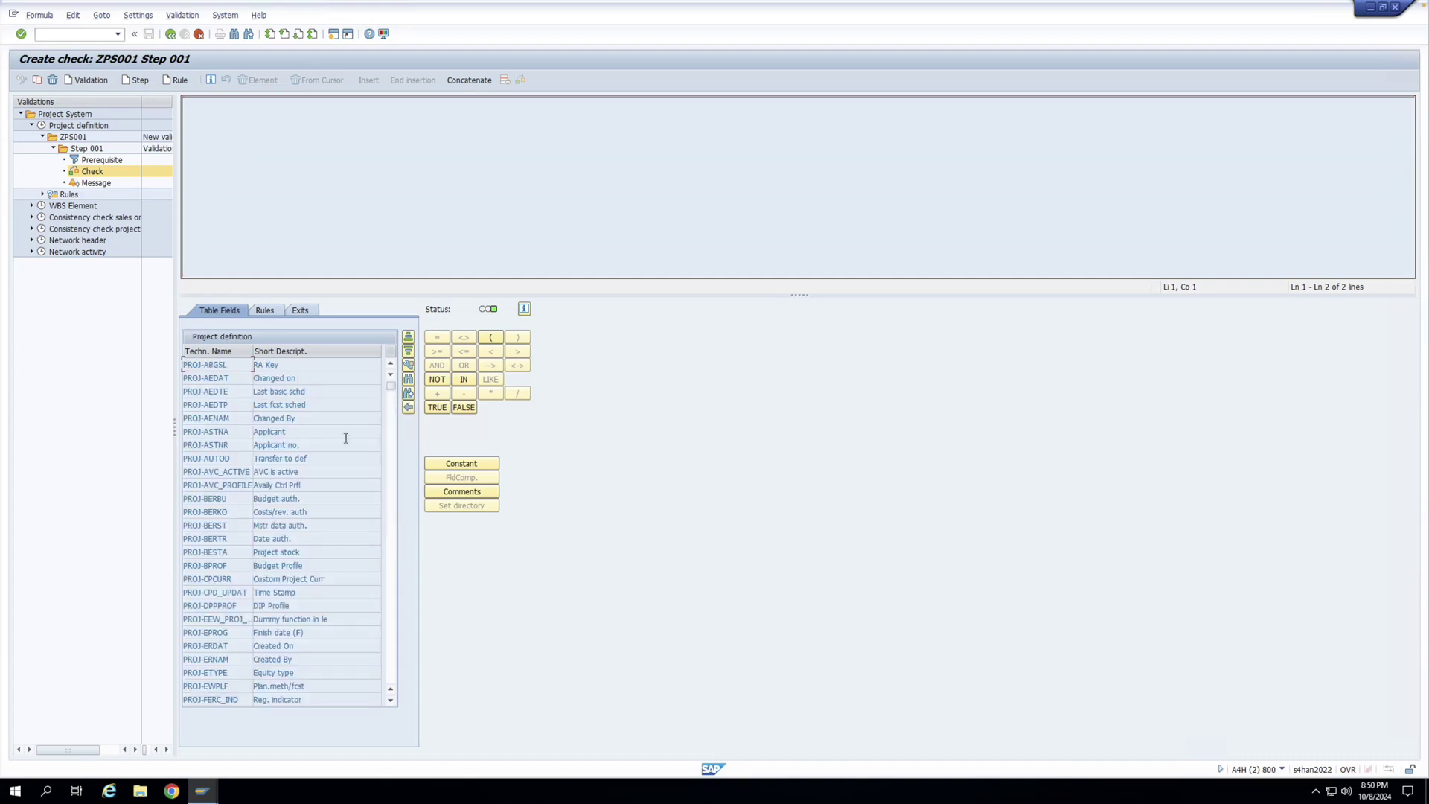
click(409, 379)
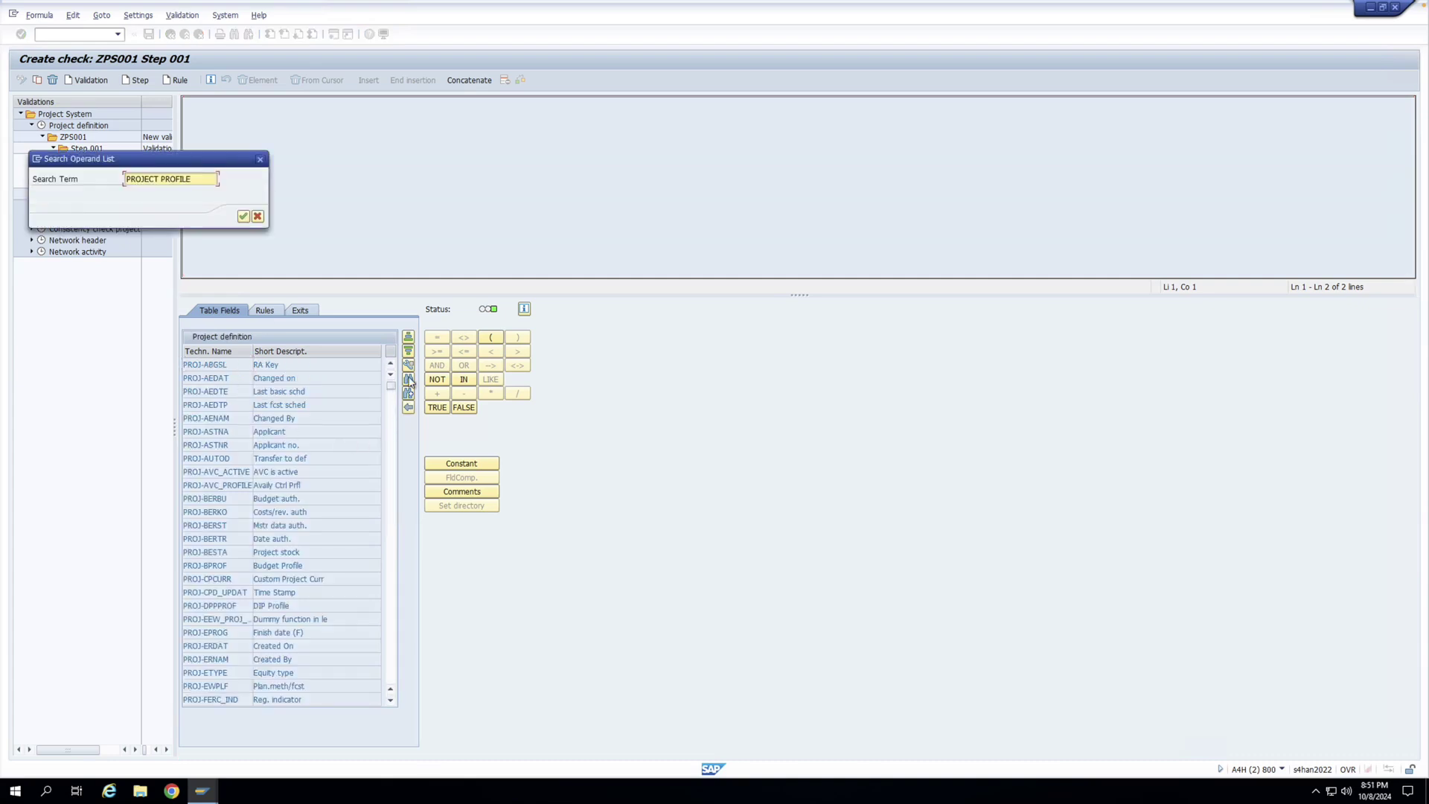
drag(199, 179, 118, 180)
text(VBUKR)
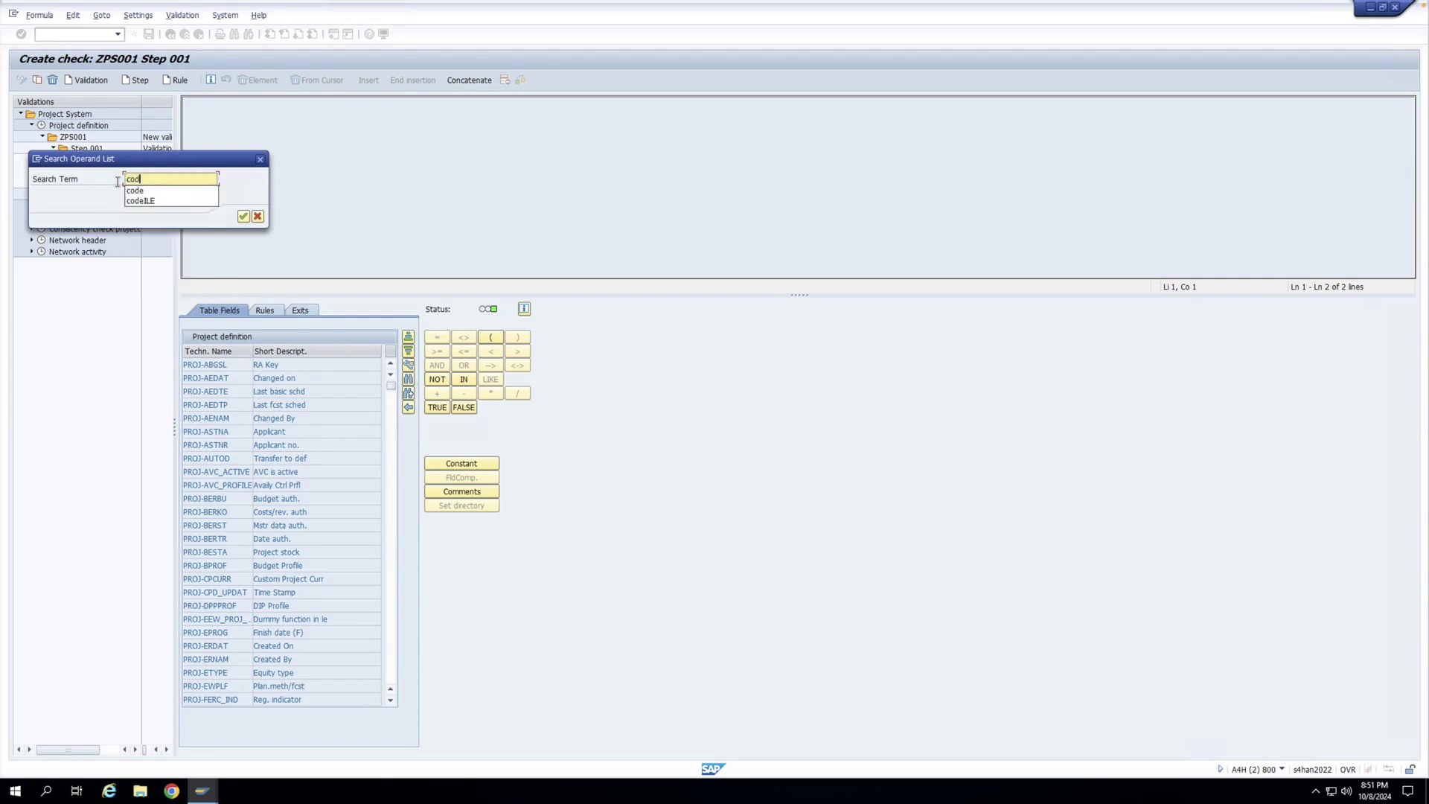
key(Return)
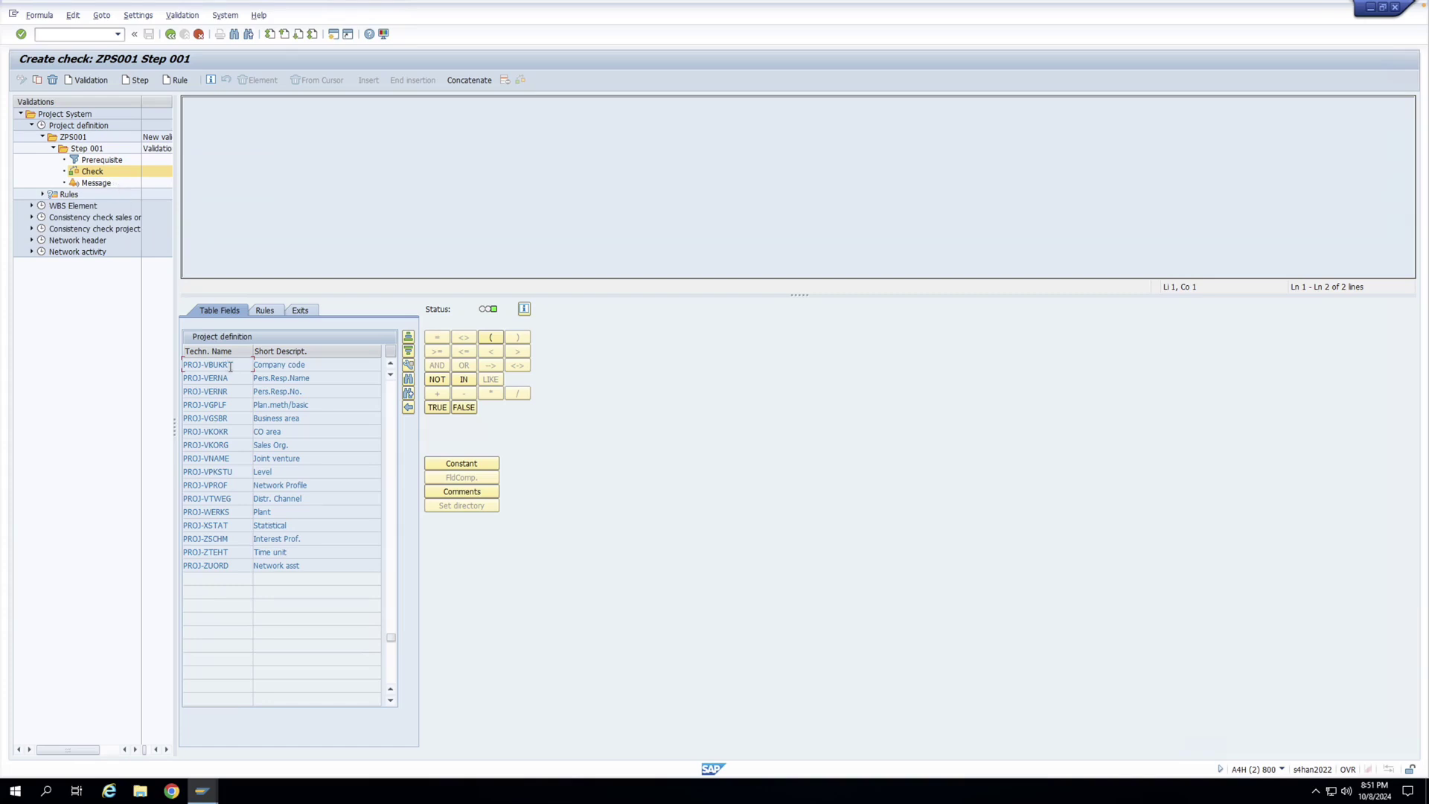
double_click(230, 366)
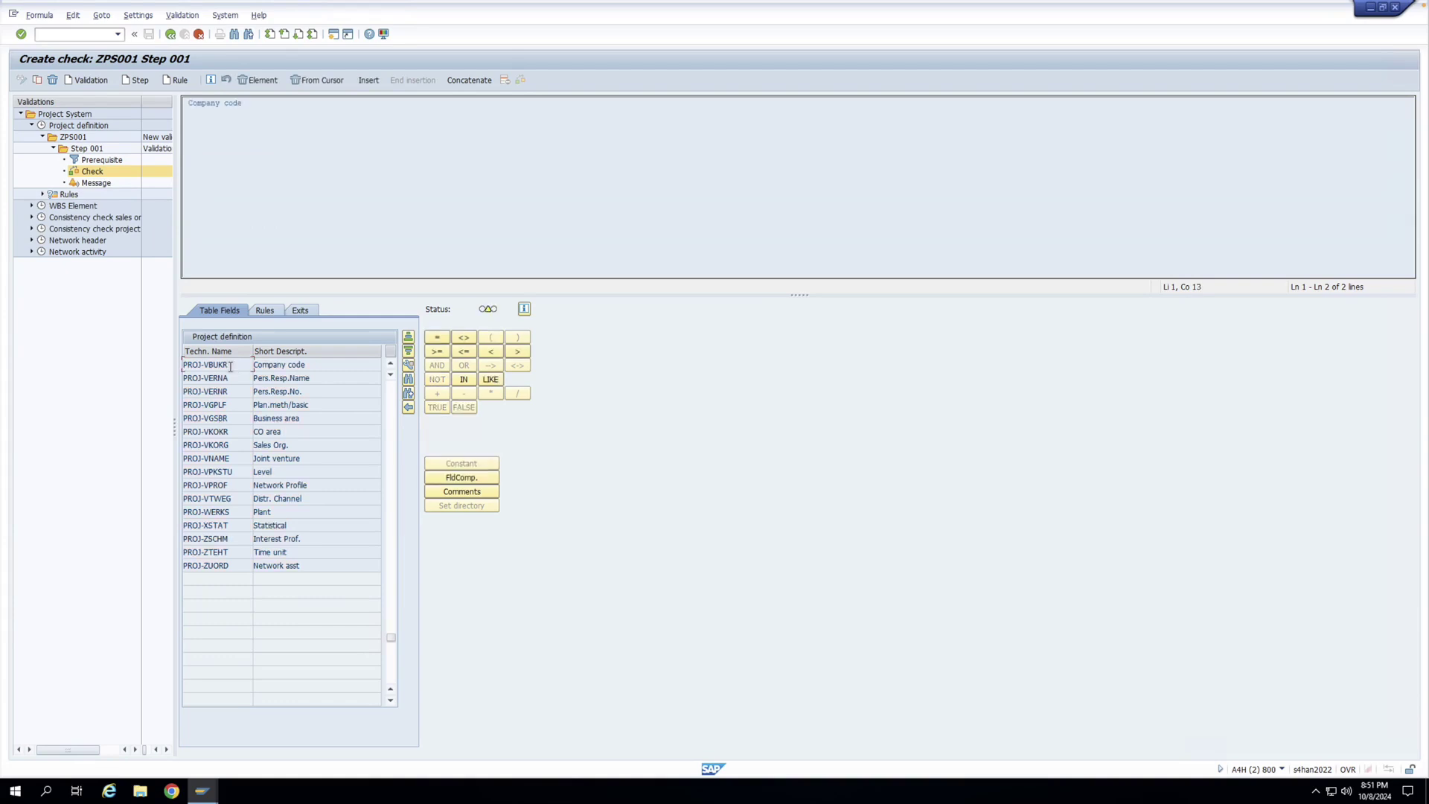
Step: Complete the check as PROJ-VBUKR = constant 'NX01'
click(440, 340)
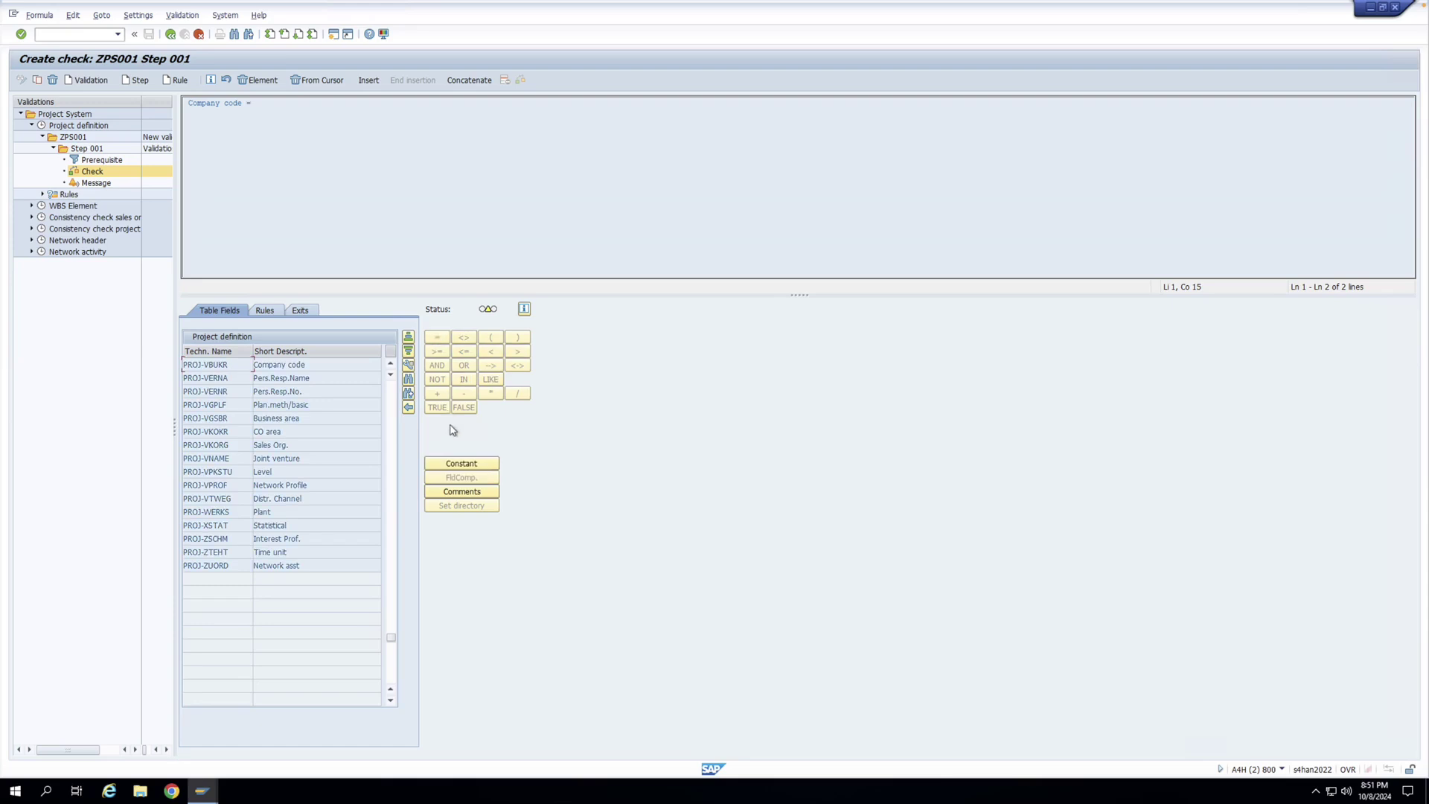
click(459, 463)
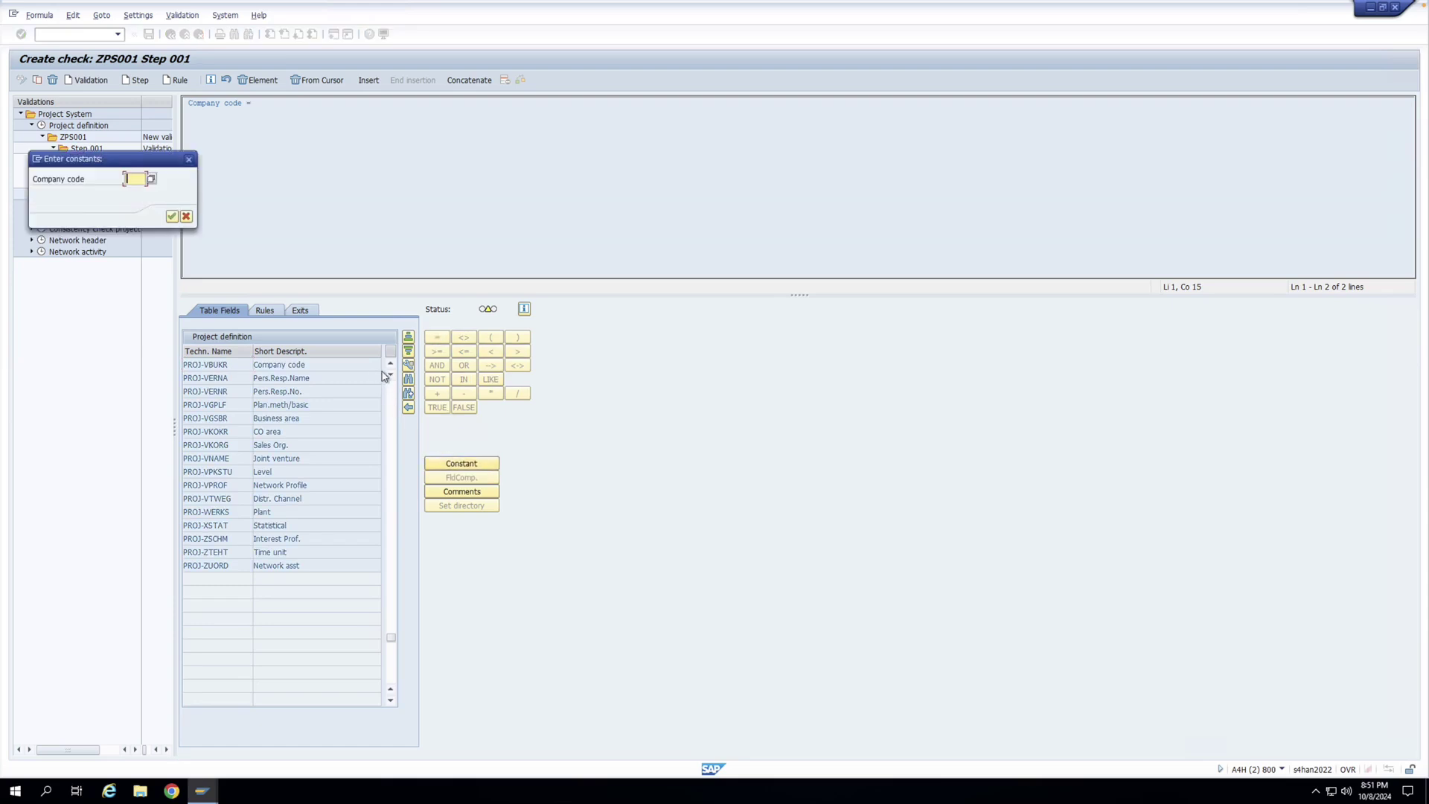
key(BackSpace)
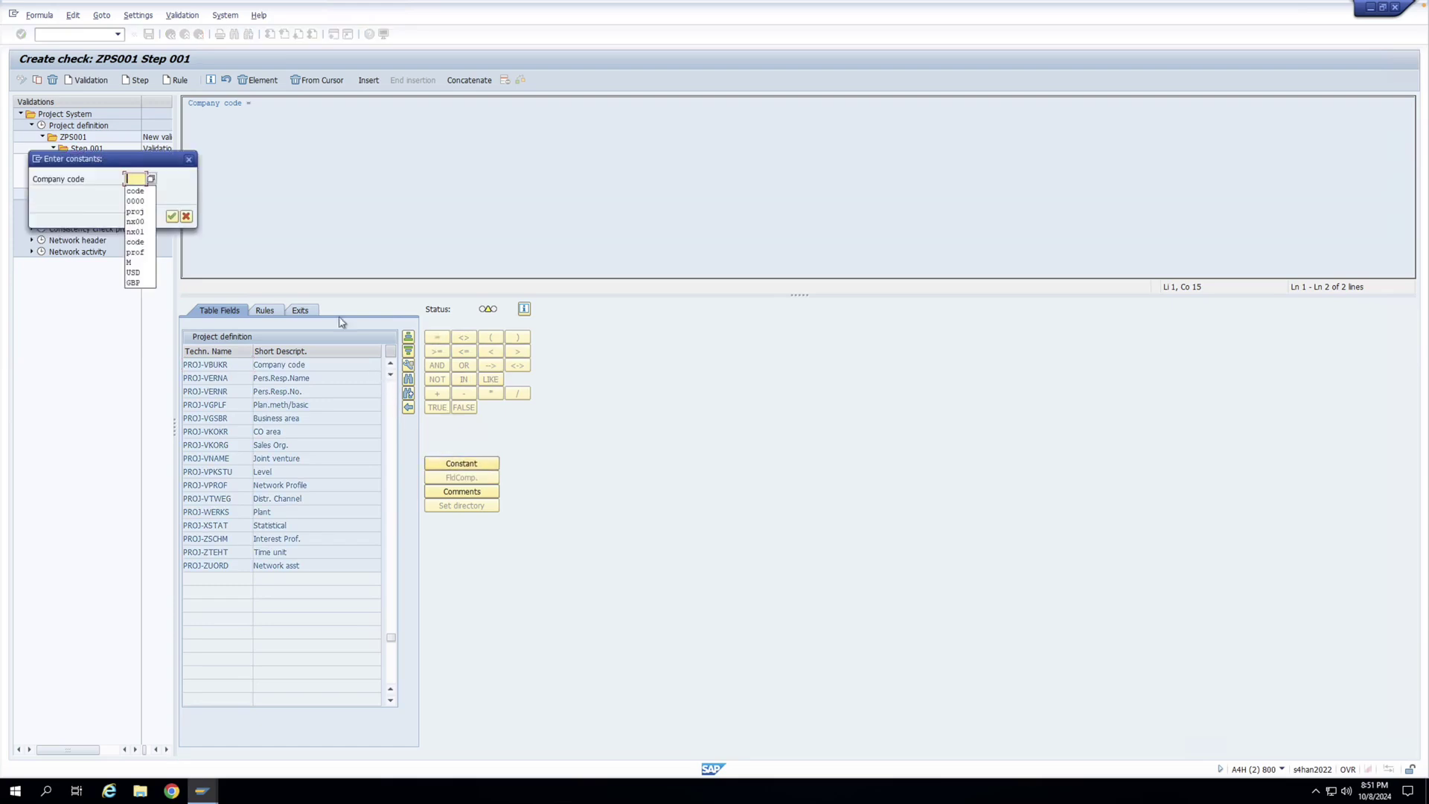
click(144, 232)
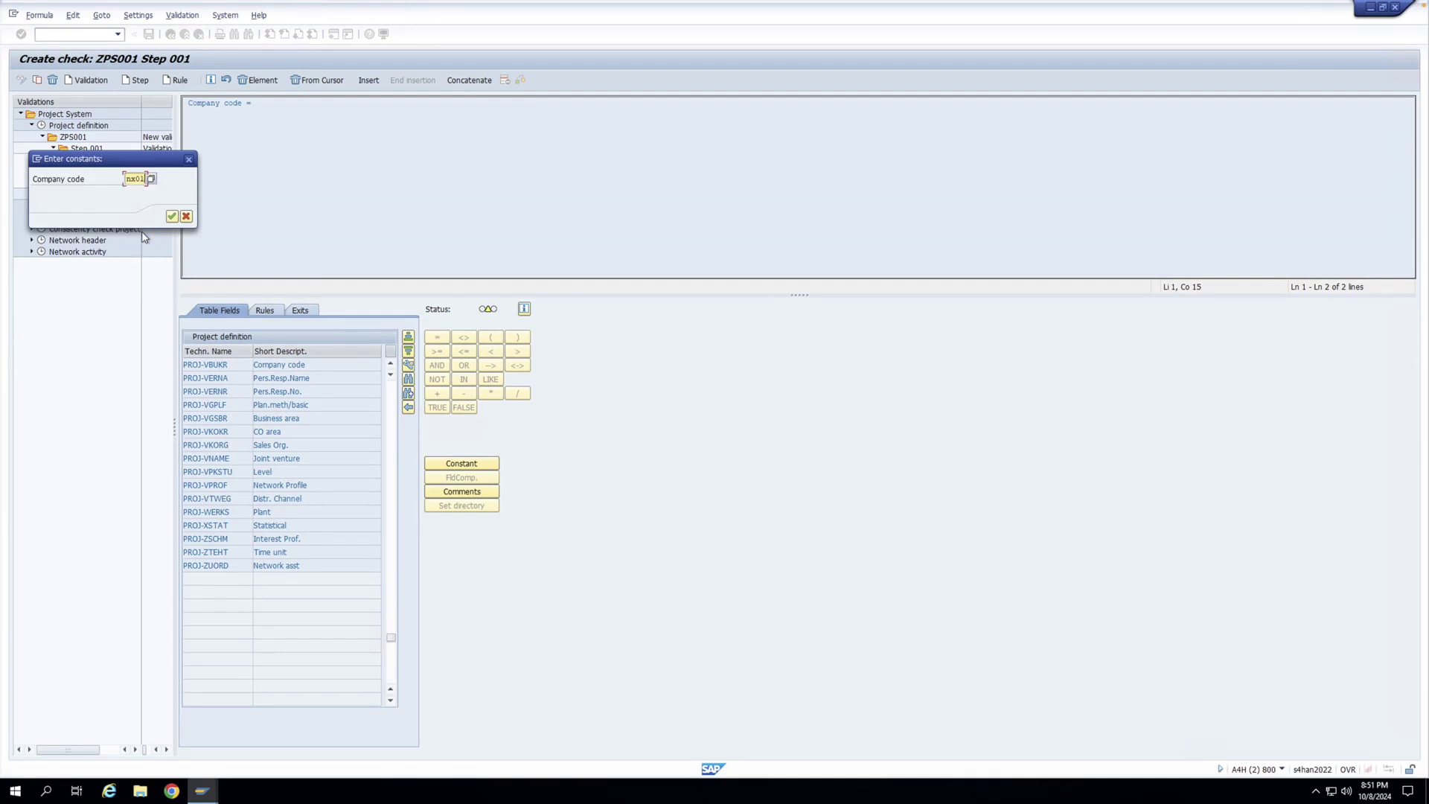
key(BackSpace)
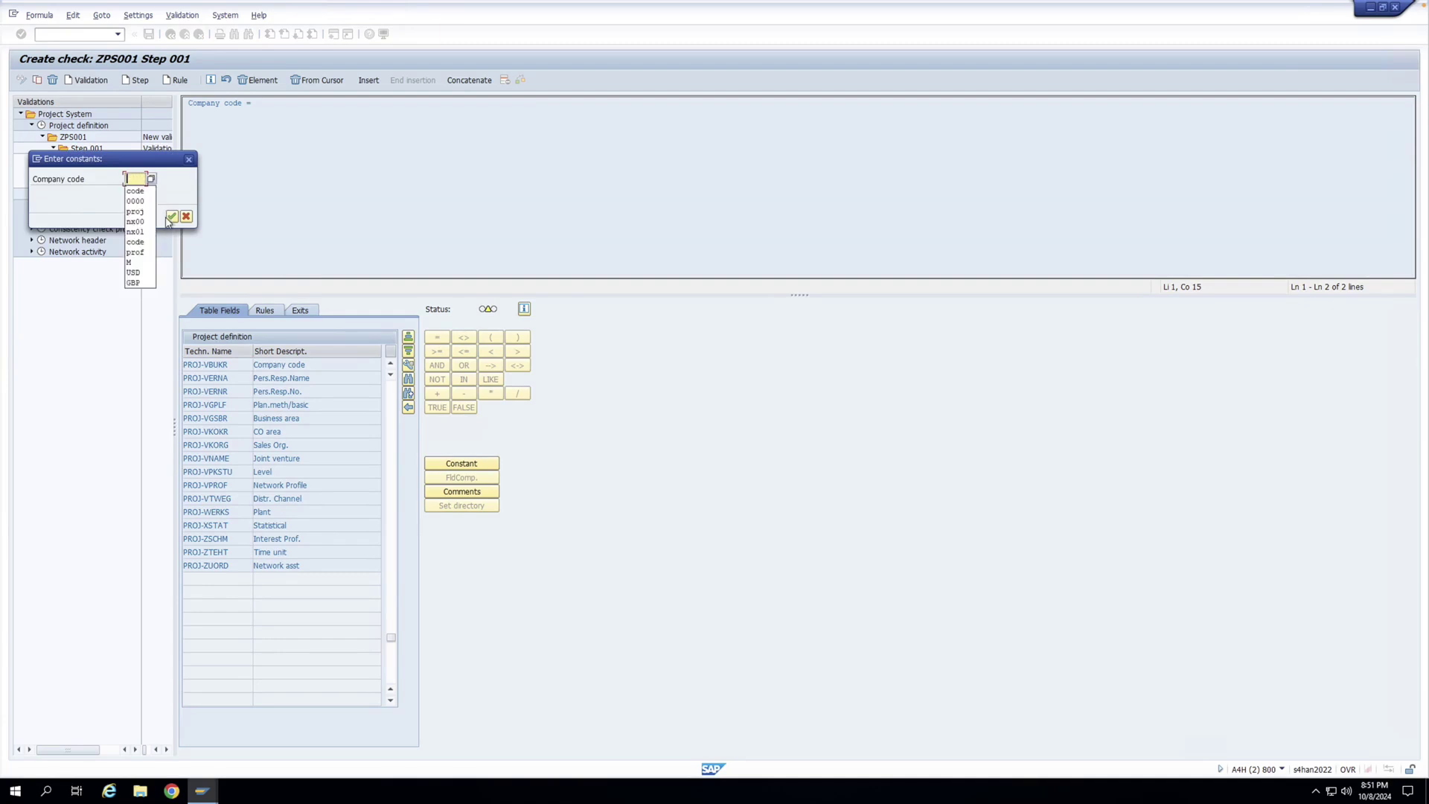
text(NX01)
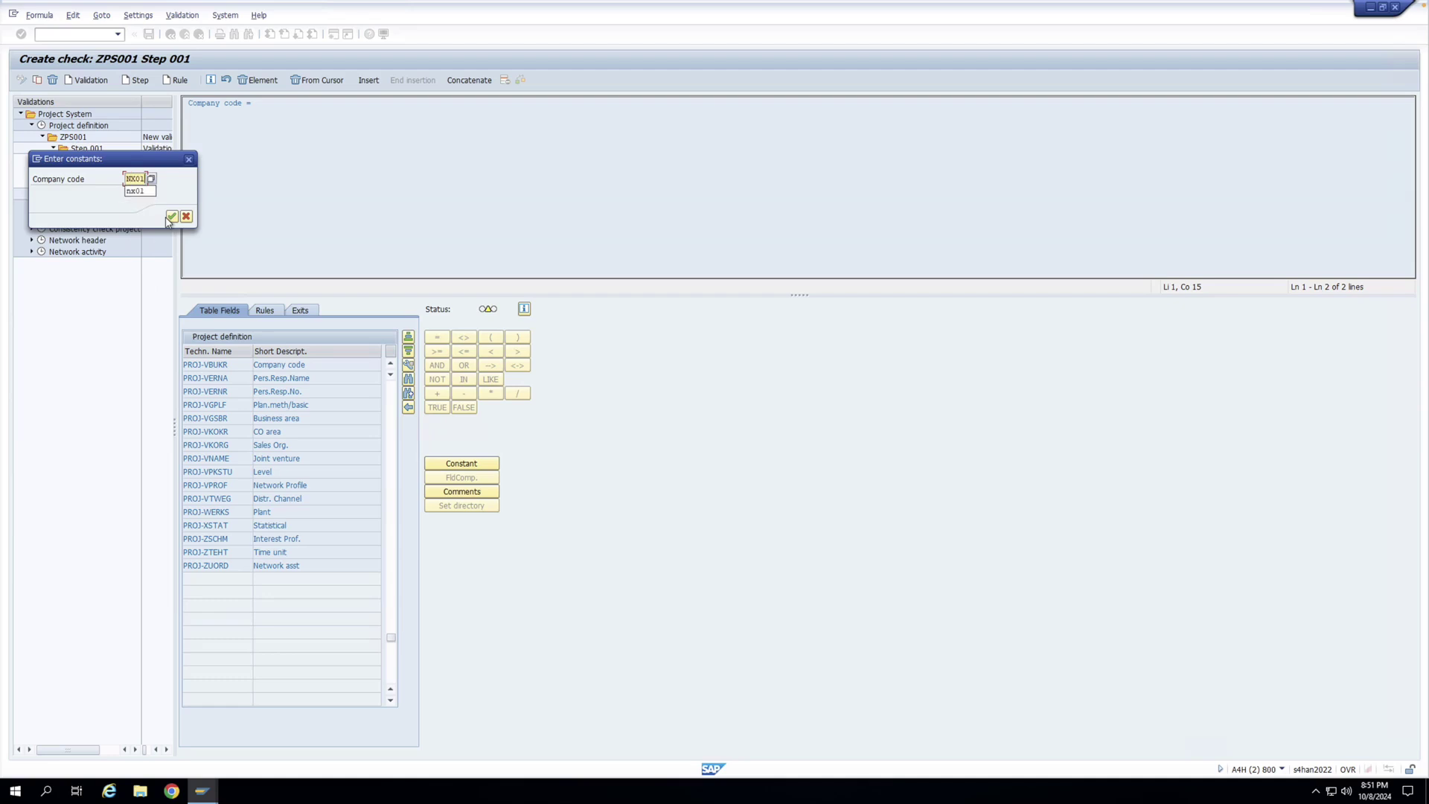
click(172, 216)
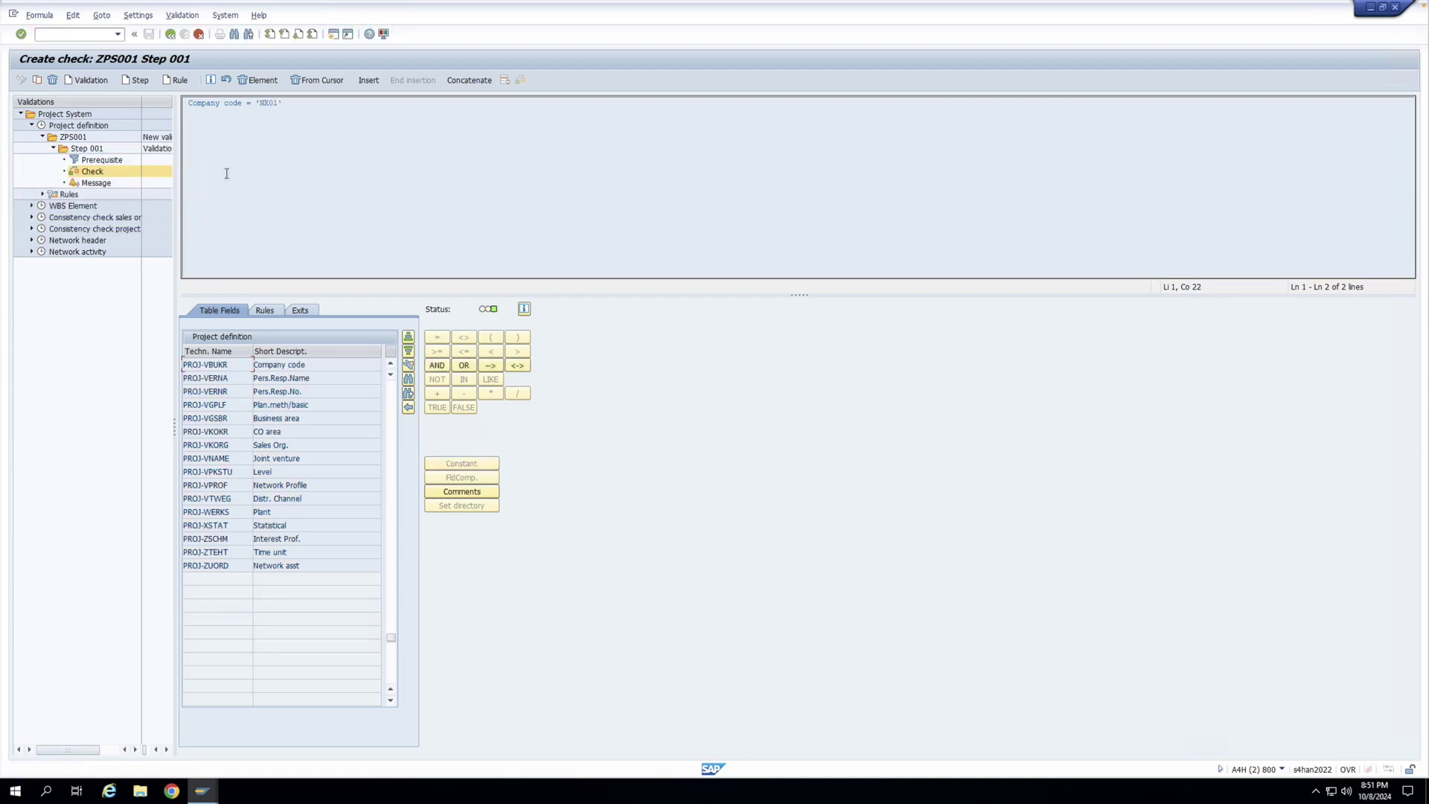
click(88, 149)
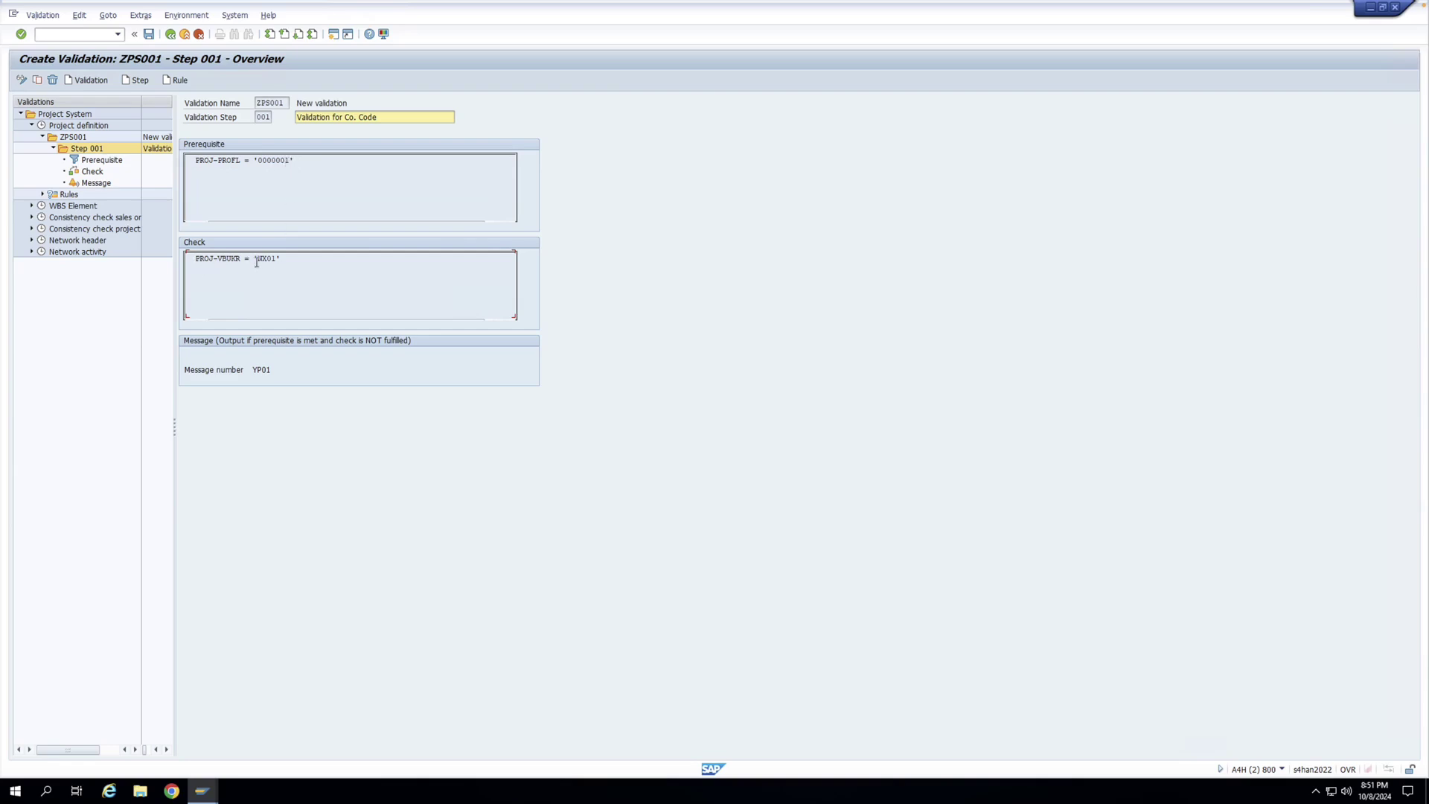
Step: Assign message YP01 000 'Co. Code & is not allowed' with variable 1 PROJ-VBUKR
click(96, 183)
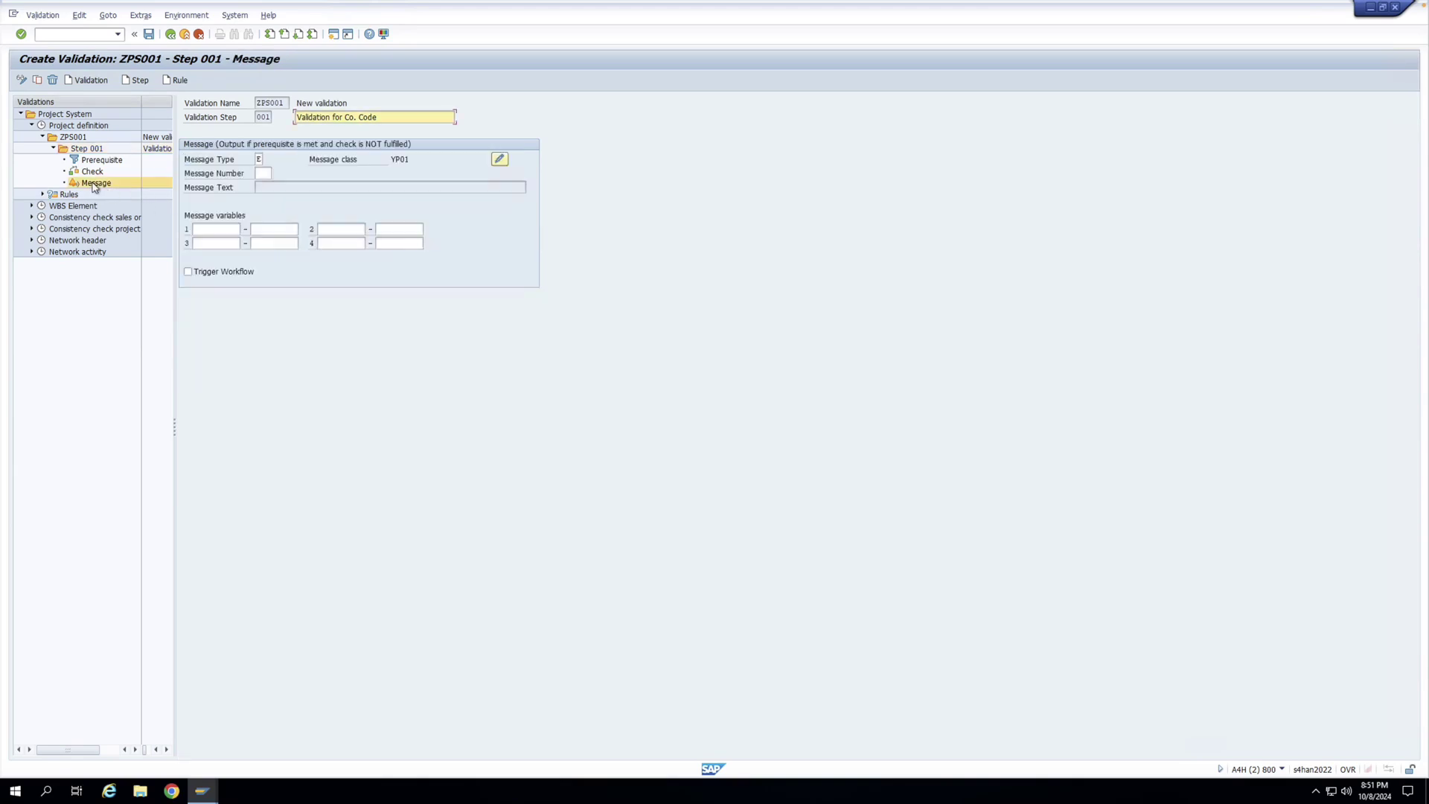
click(263, 174)
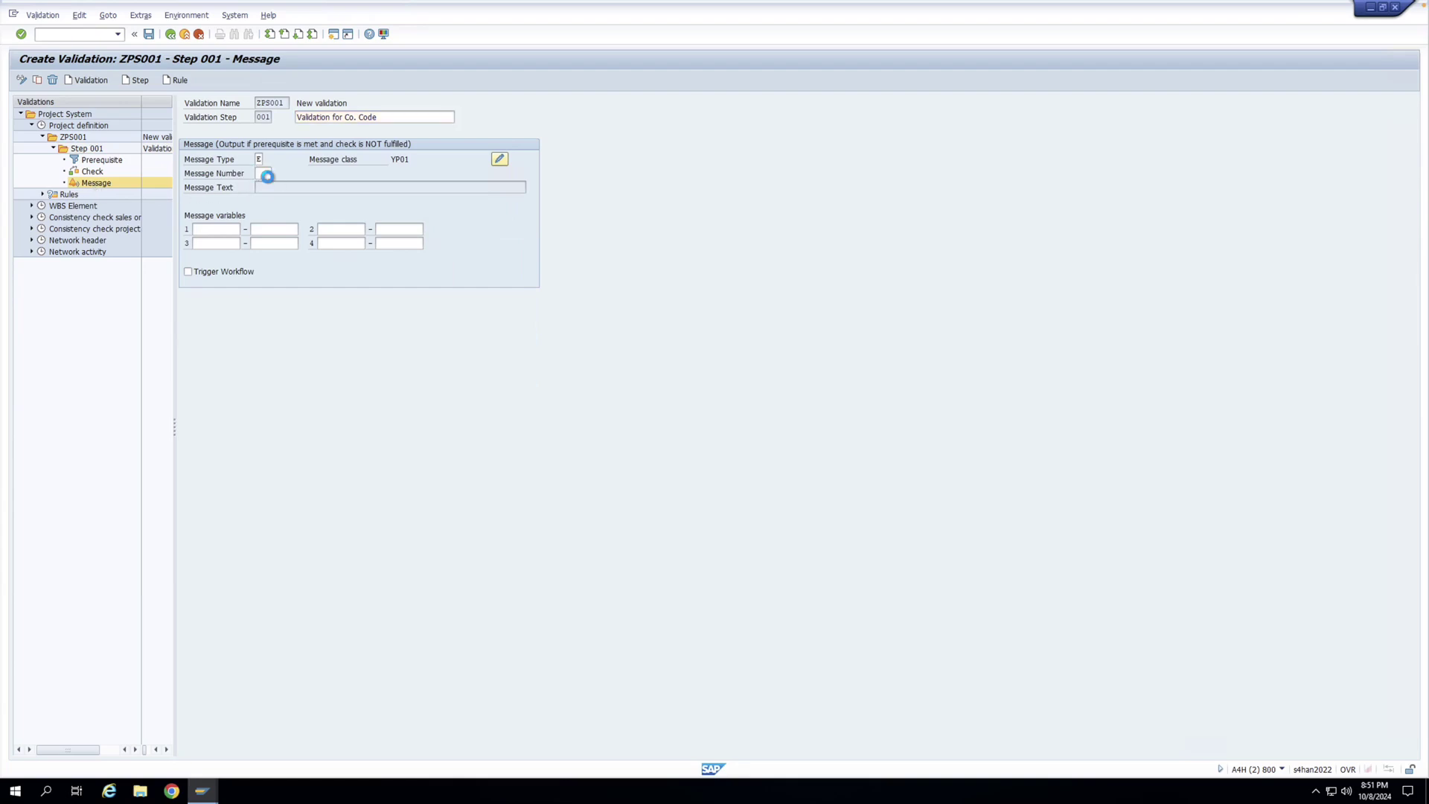
click(269, 174)
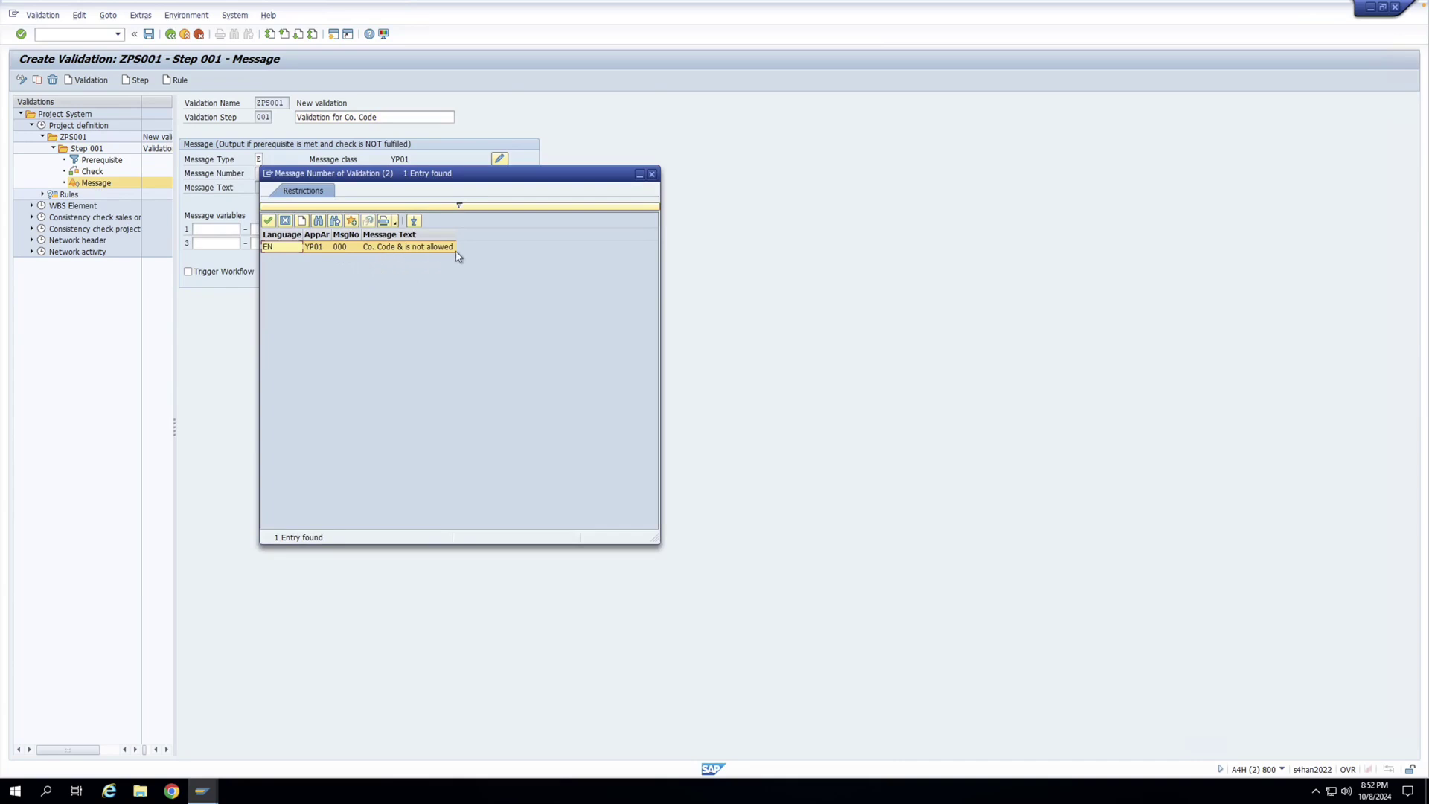
double_click(315, 252)
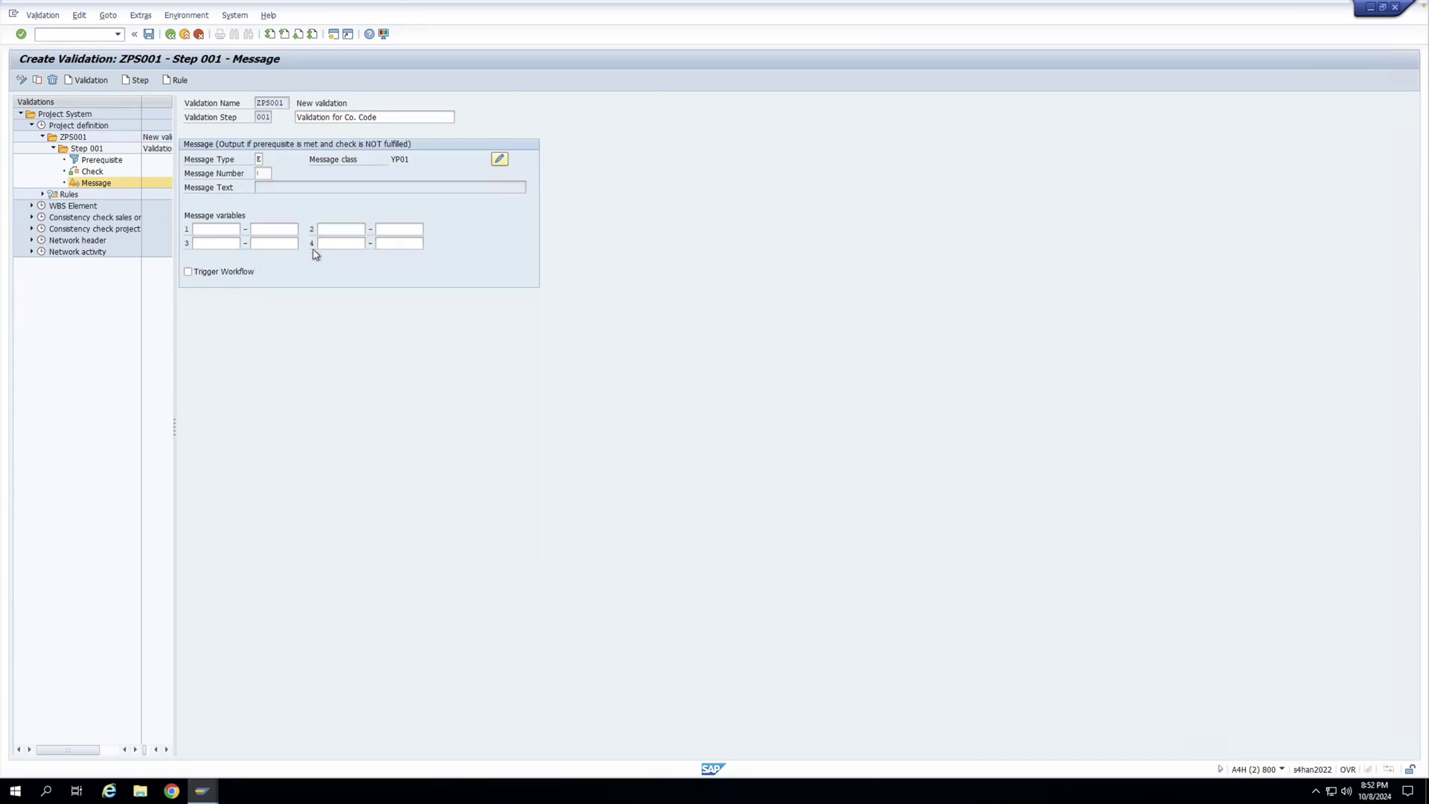
click(237, 230)
text(PROJ)
click(272, 230)
text(VBUKR)
Step: Keep message type E (Error) after reviewing the other types
click(265, 160)
click(267, 161)
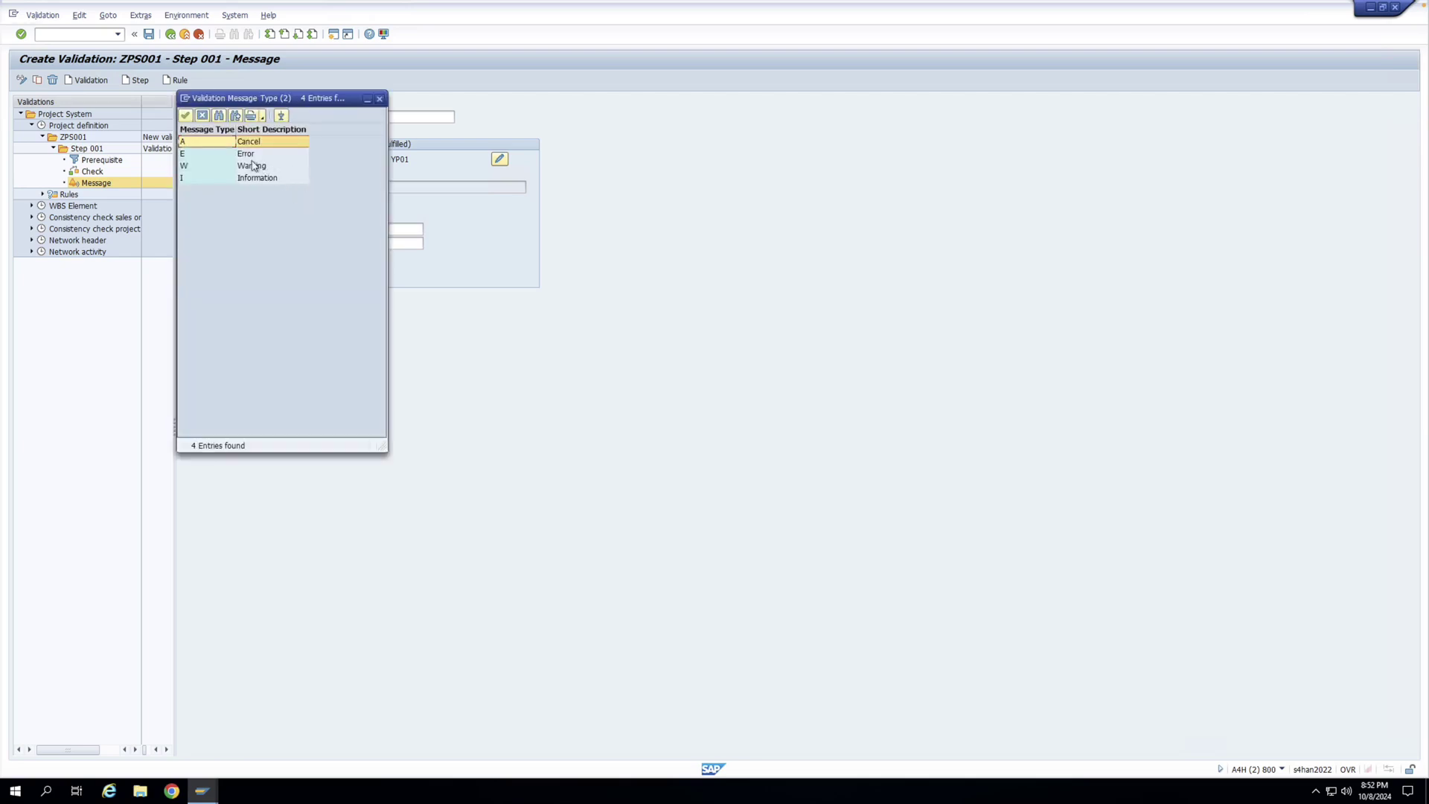
click(262, 169)
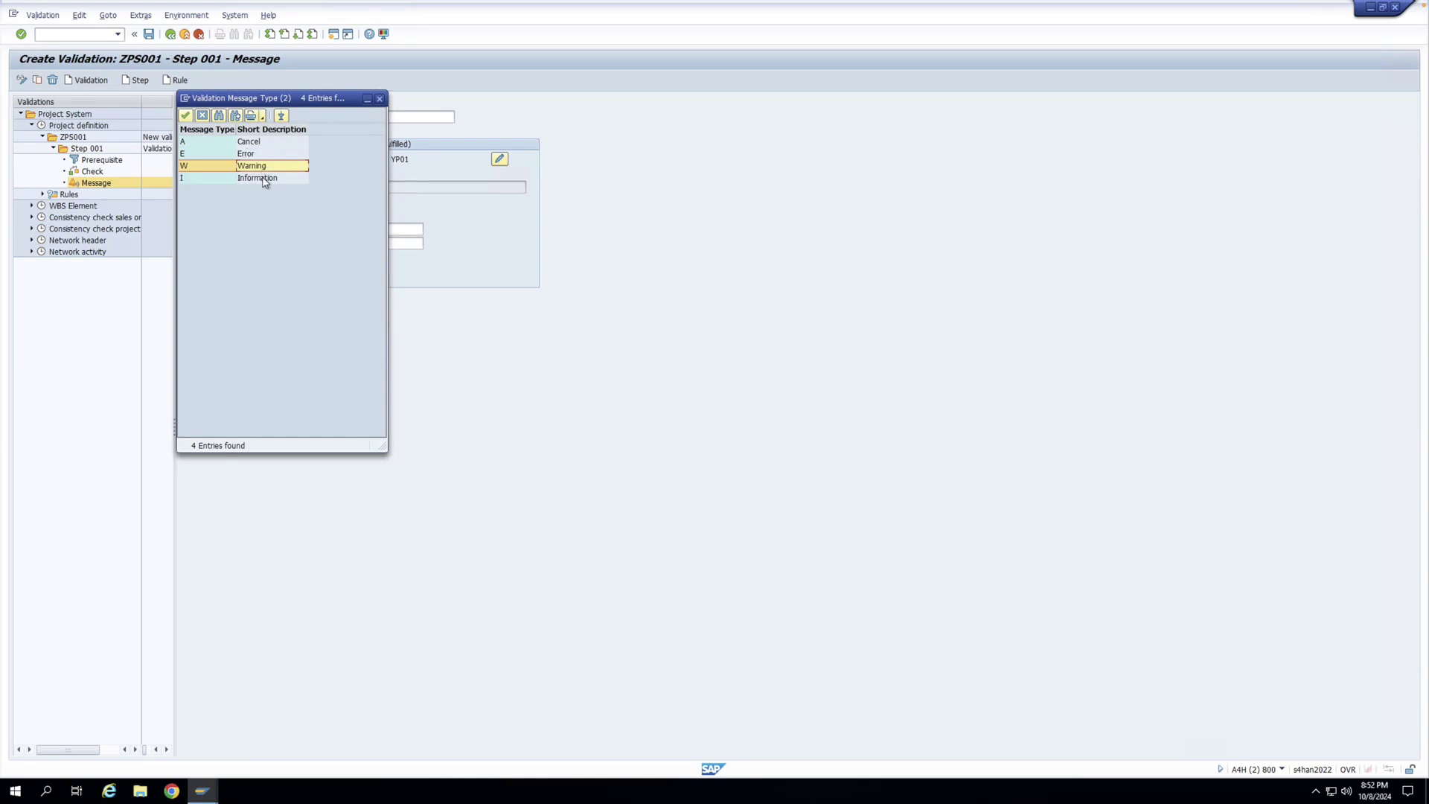
click(266, 181)
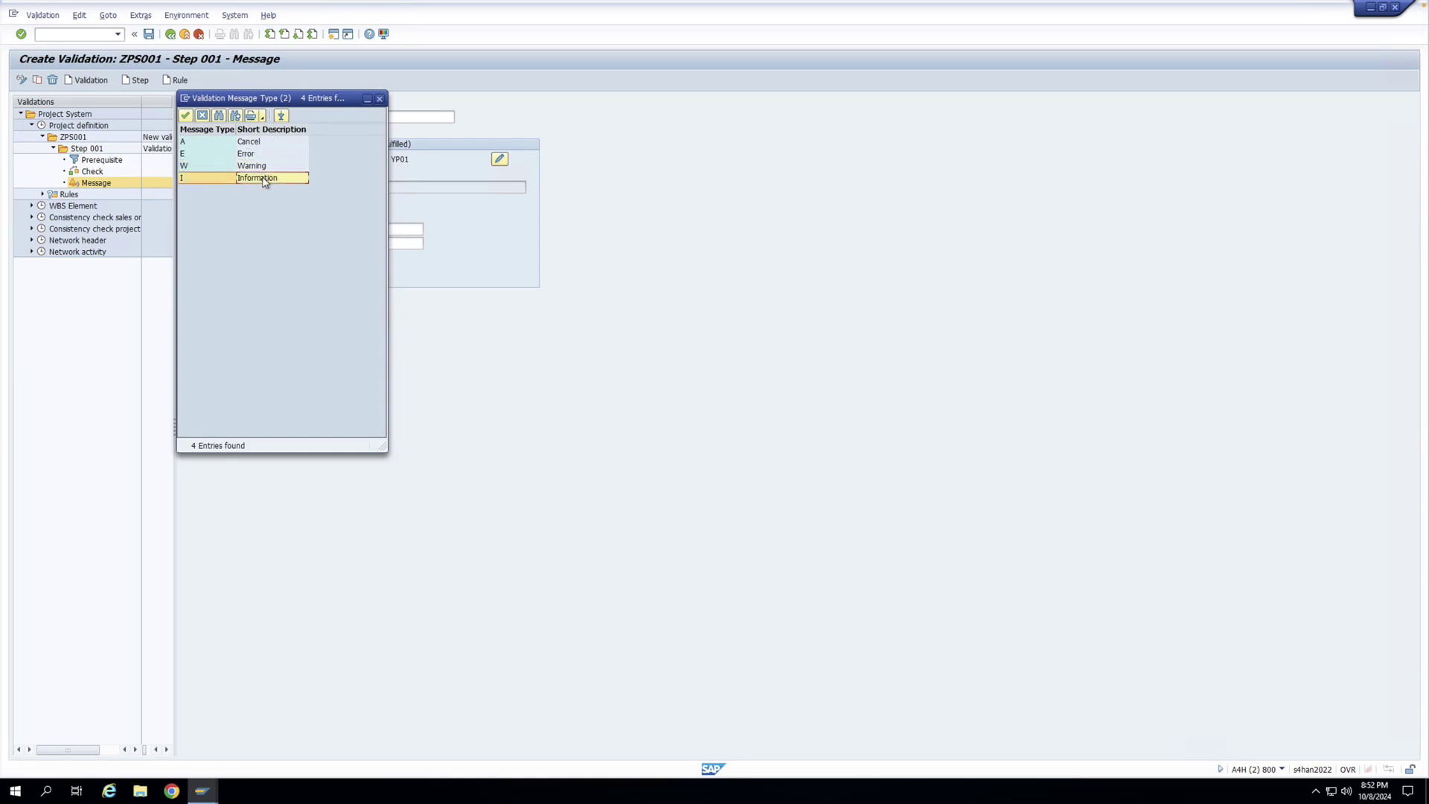
click(252, 145)
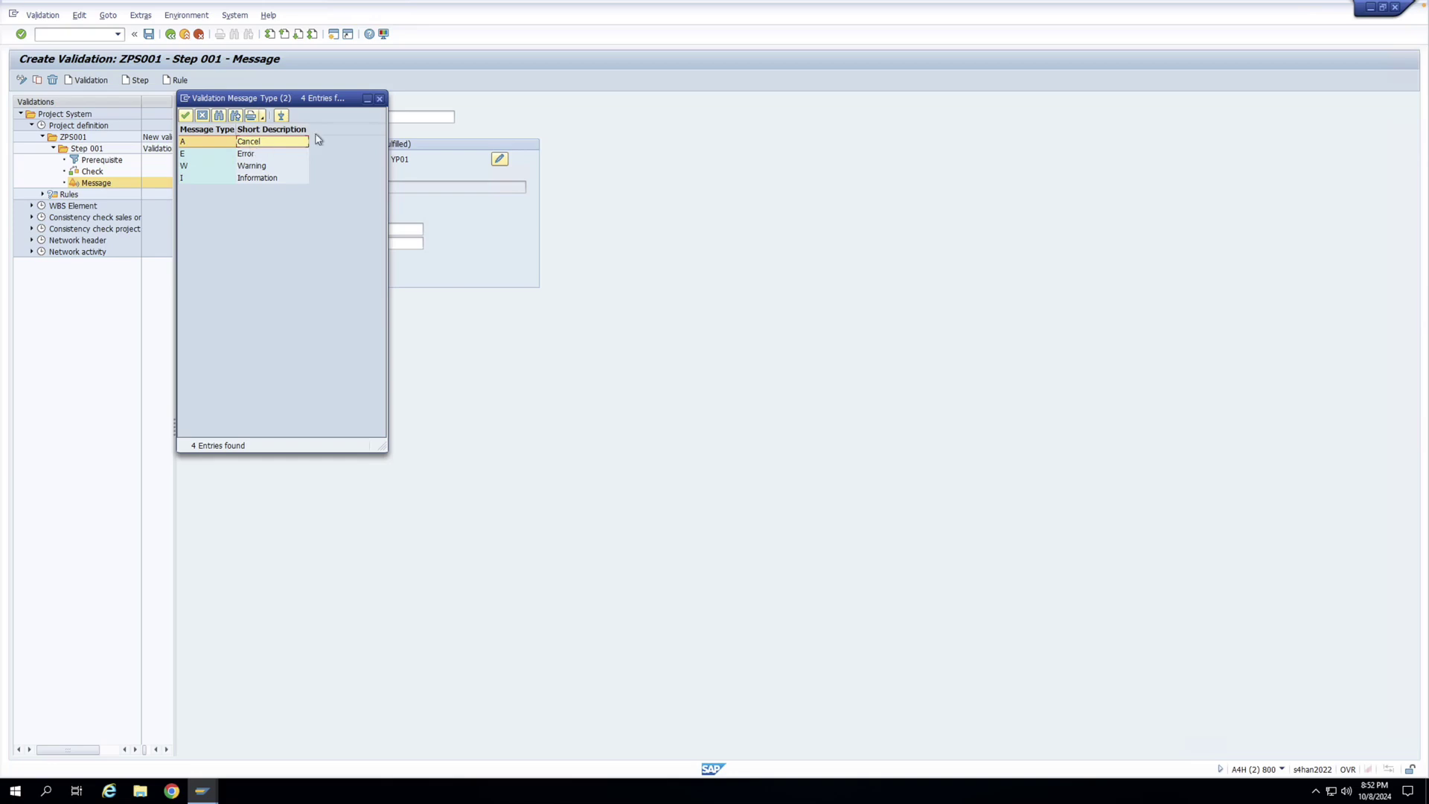
click(379, 98)
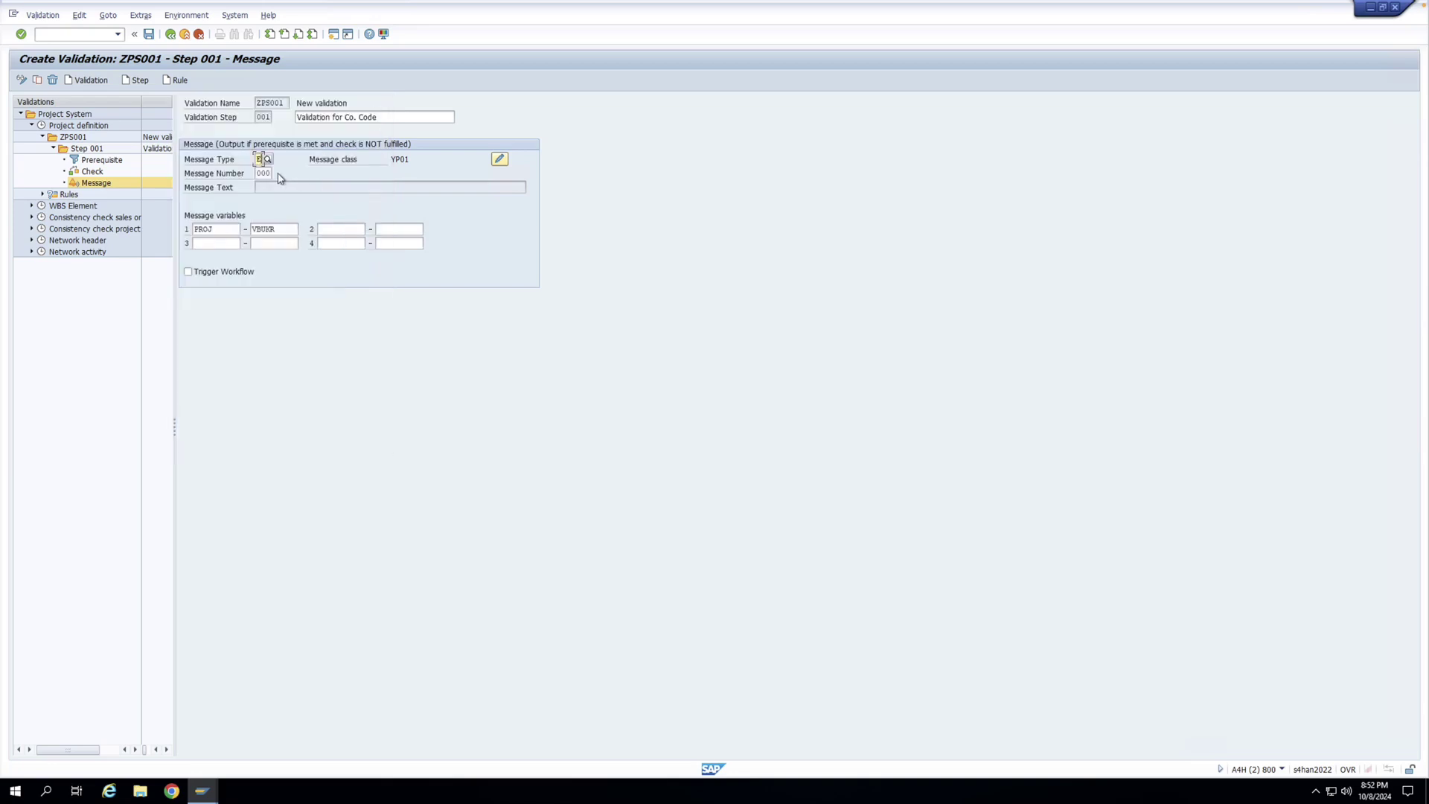
click(87, 149)
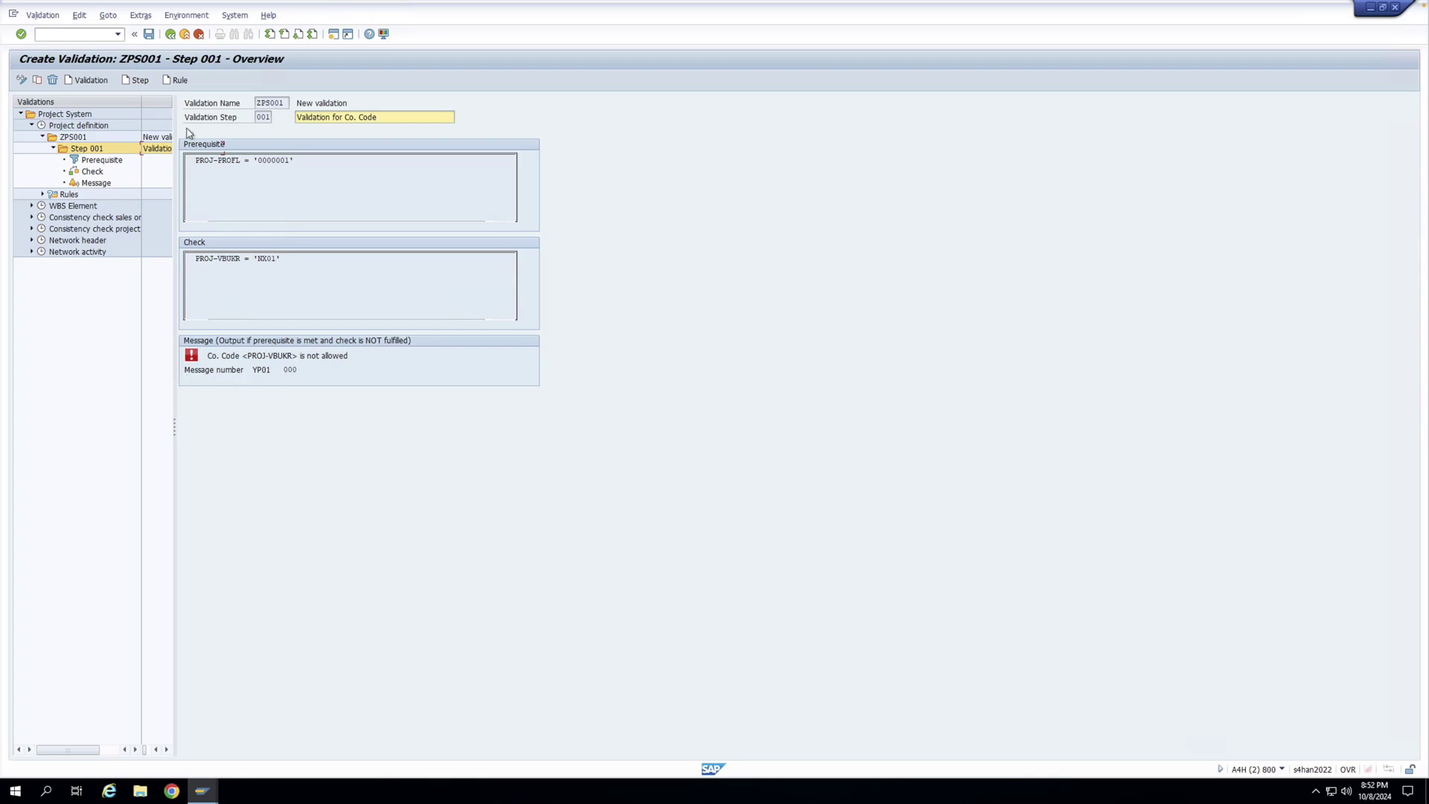
Step: Save validation ZPS001 and start Project Builder (CJ20) in a new session
click(149, 34)
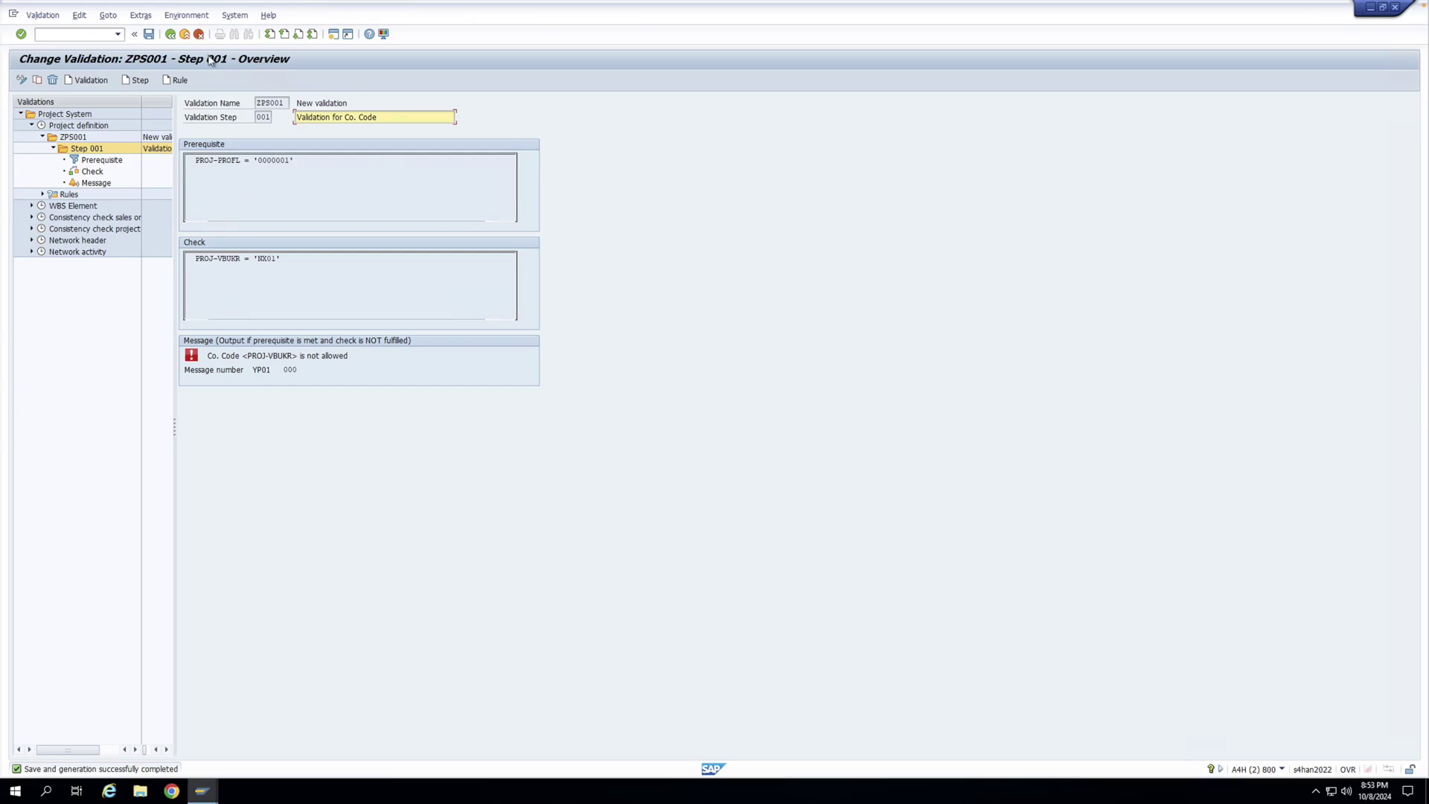
click(335, 36)
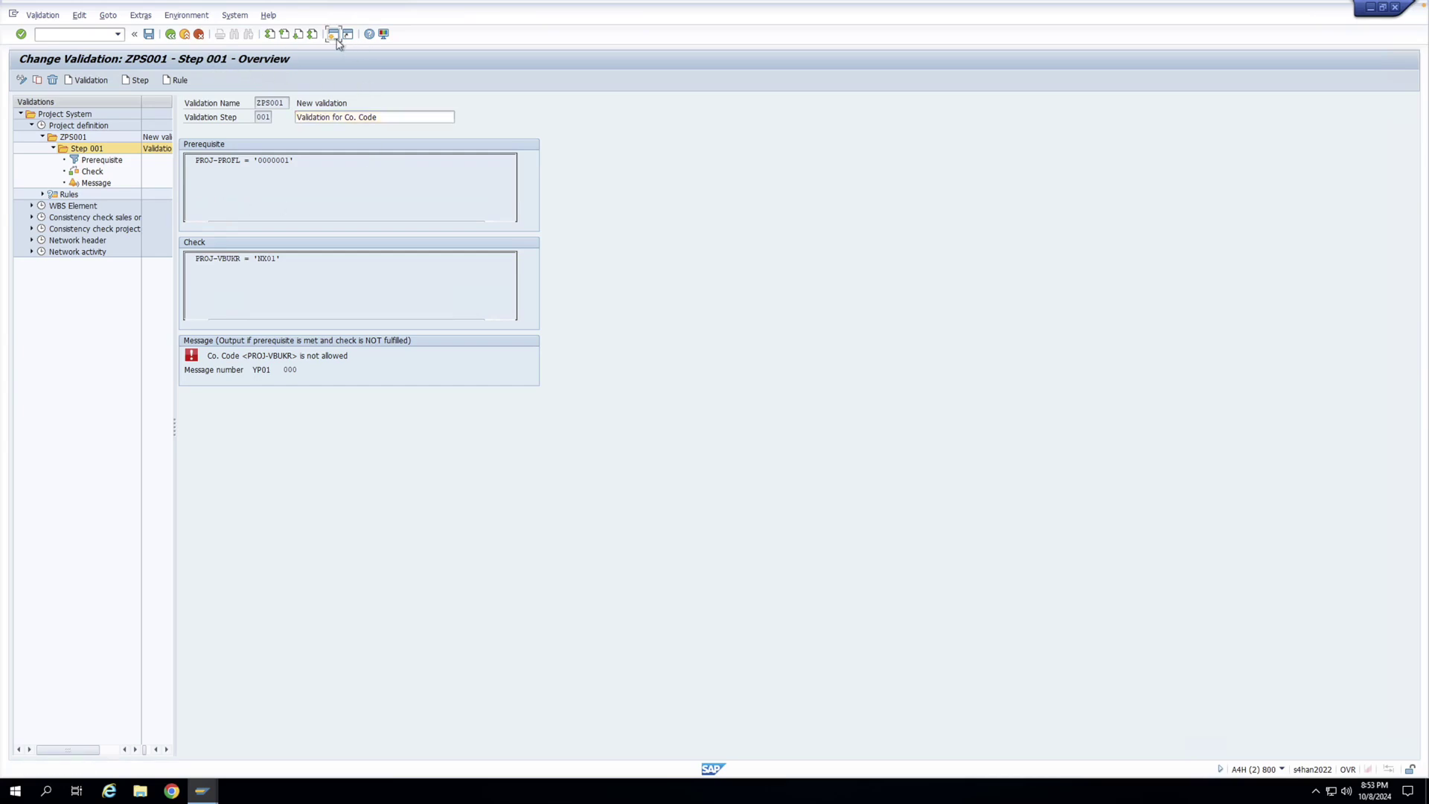
text(CJ20)
key(Return)
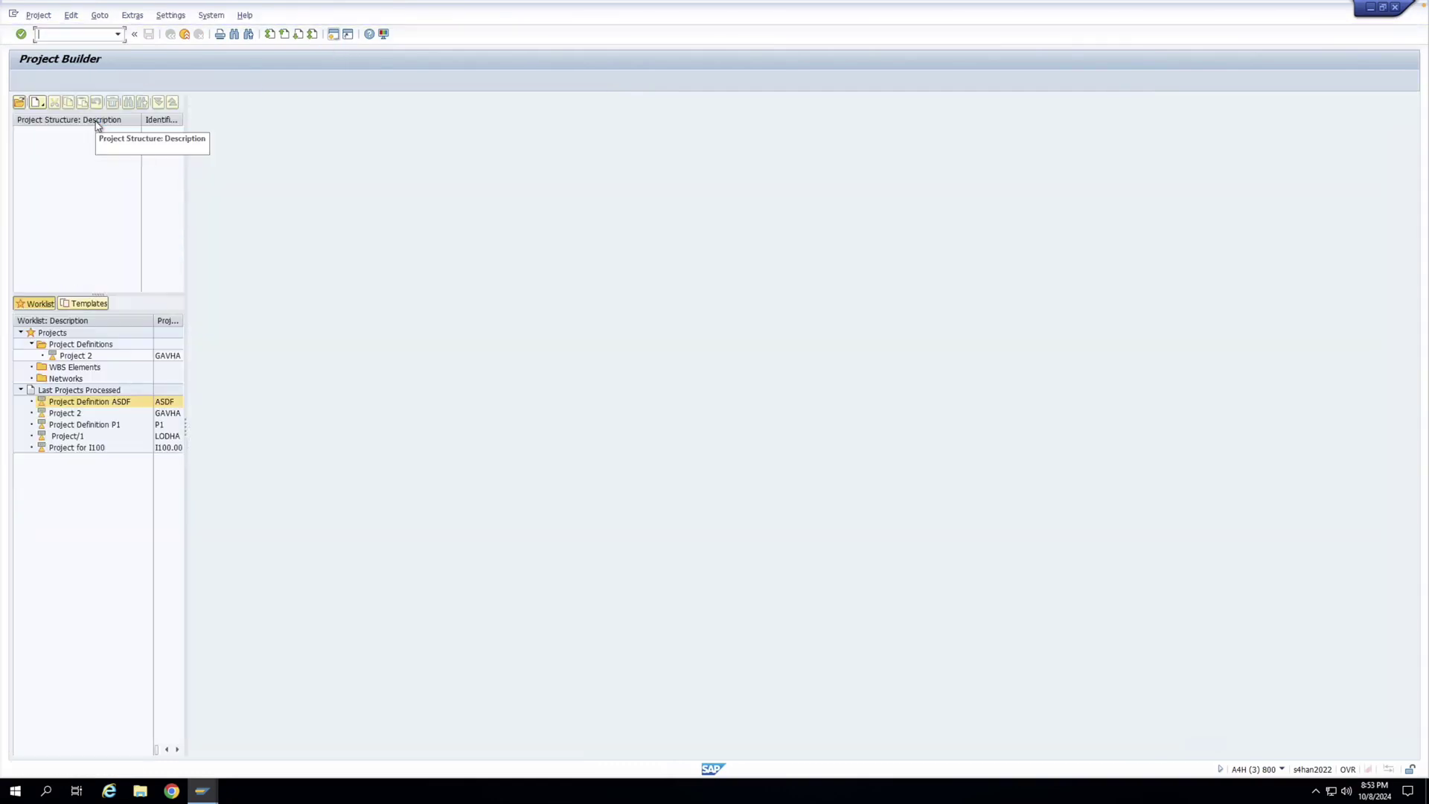
Step: Create project definition NX001 with project profile 0000001
click(36, 102)
click(53, 118)
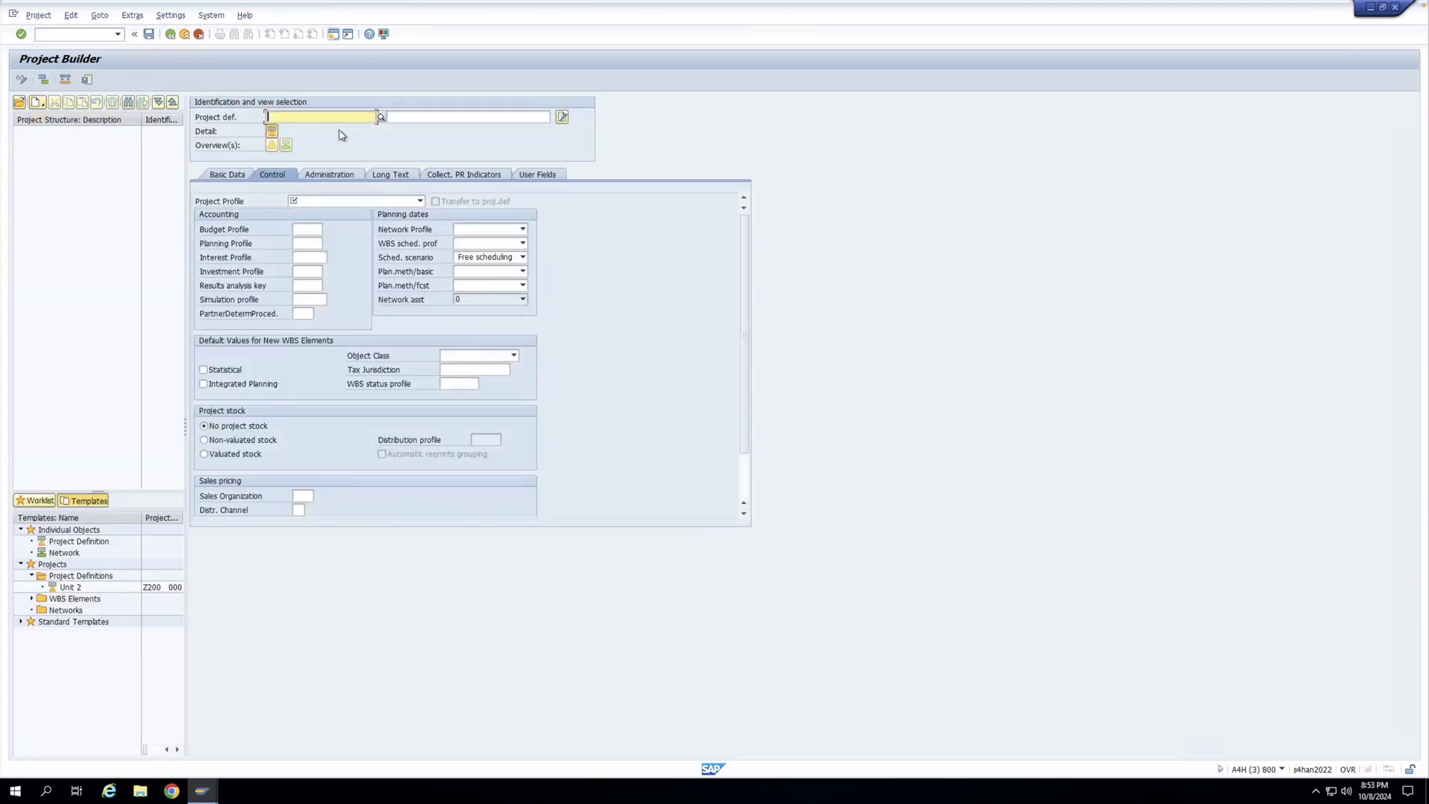
text(NX001)
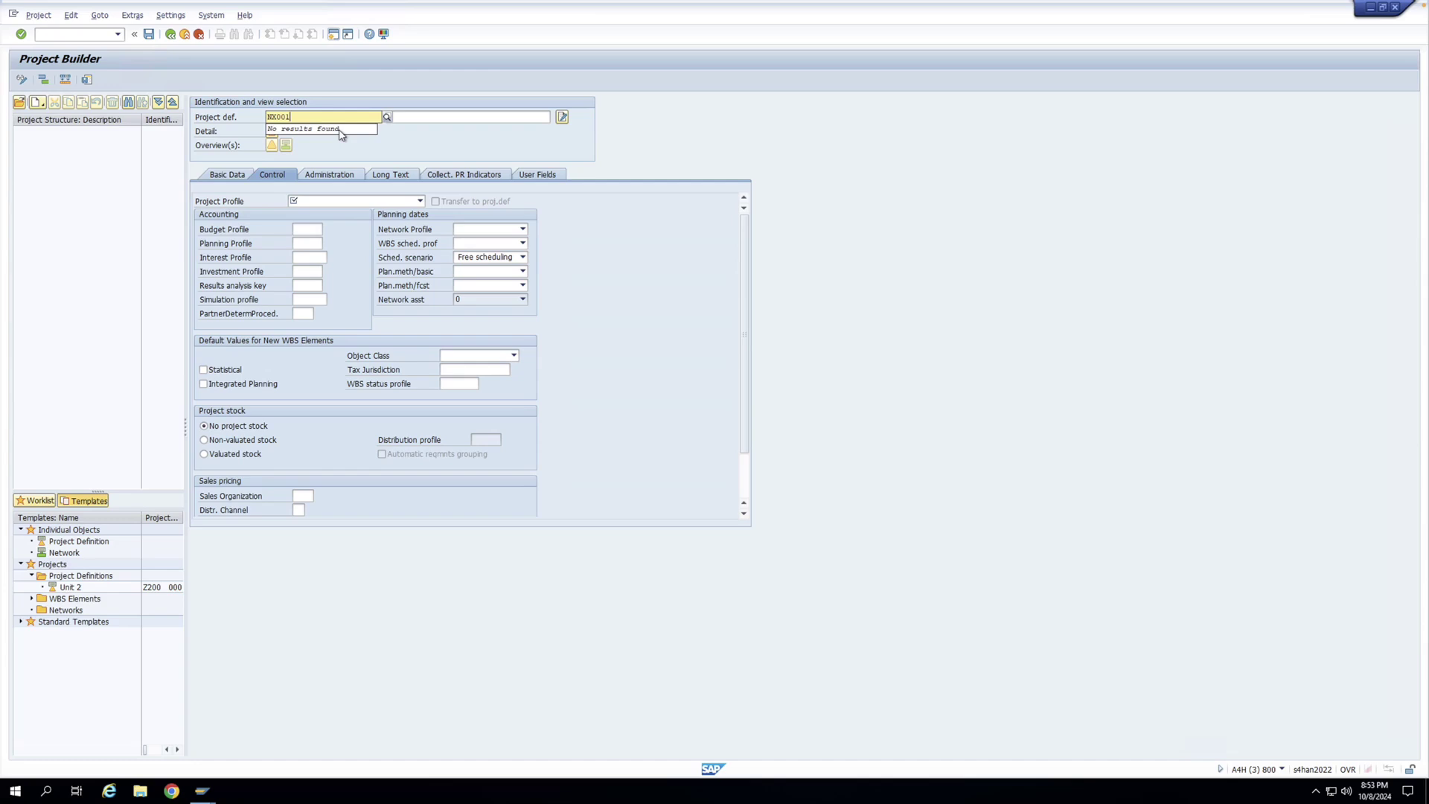
key(Return)
click(344, 202)
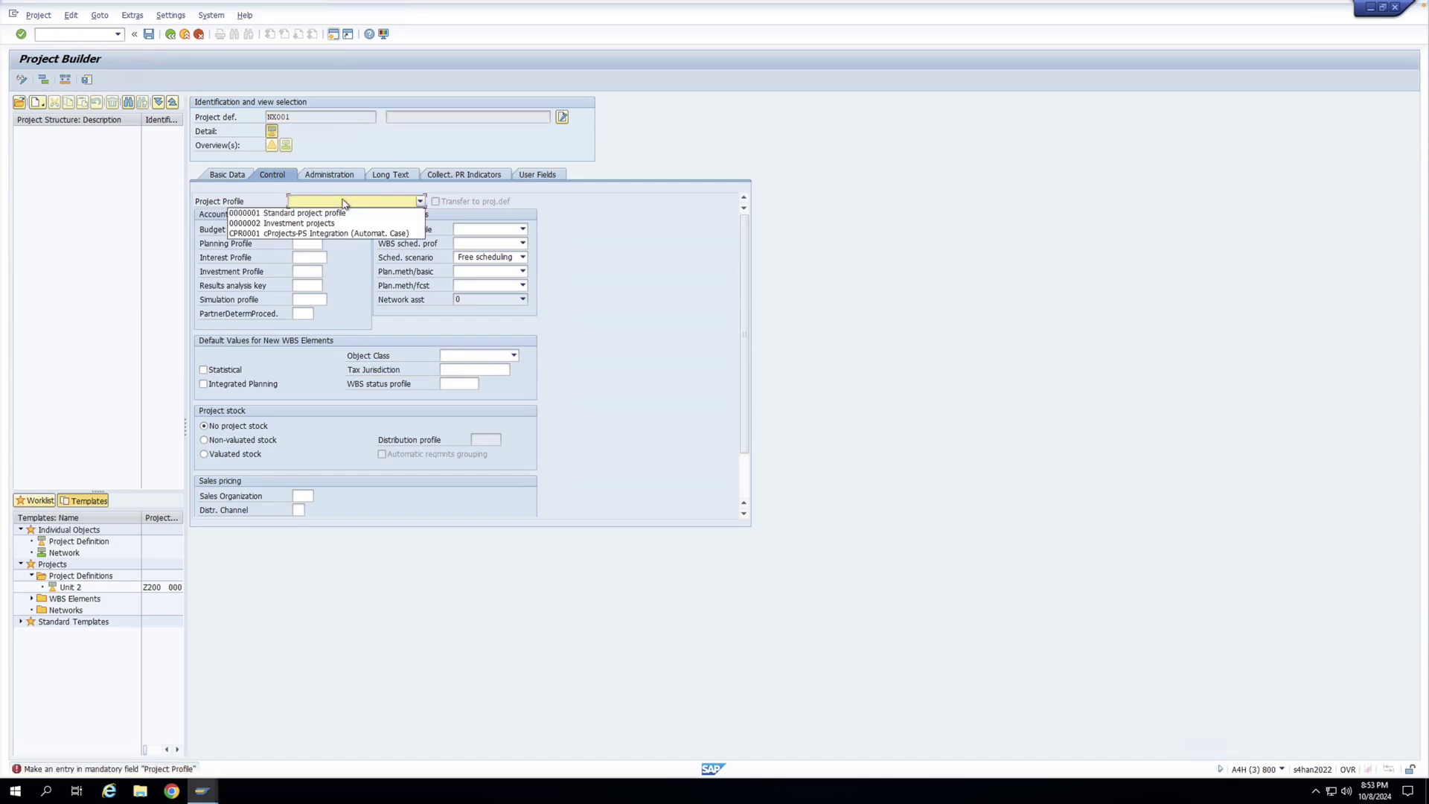
click(305, 214)
key(Return)
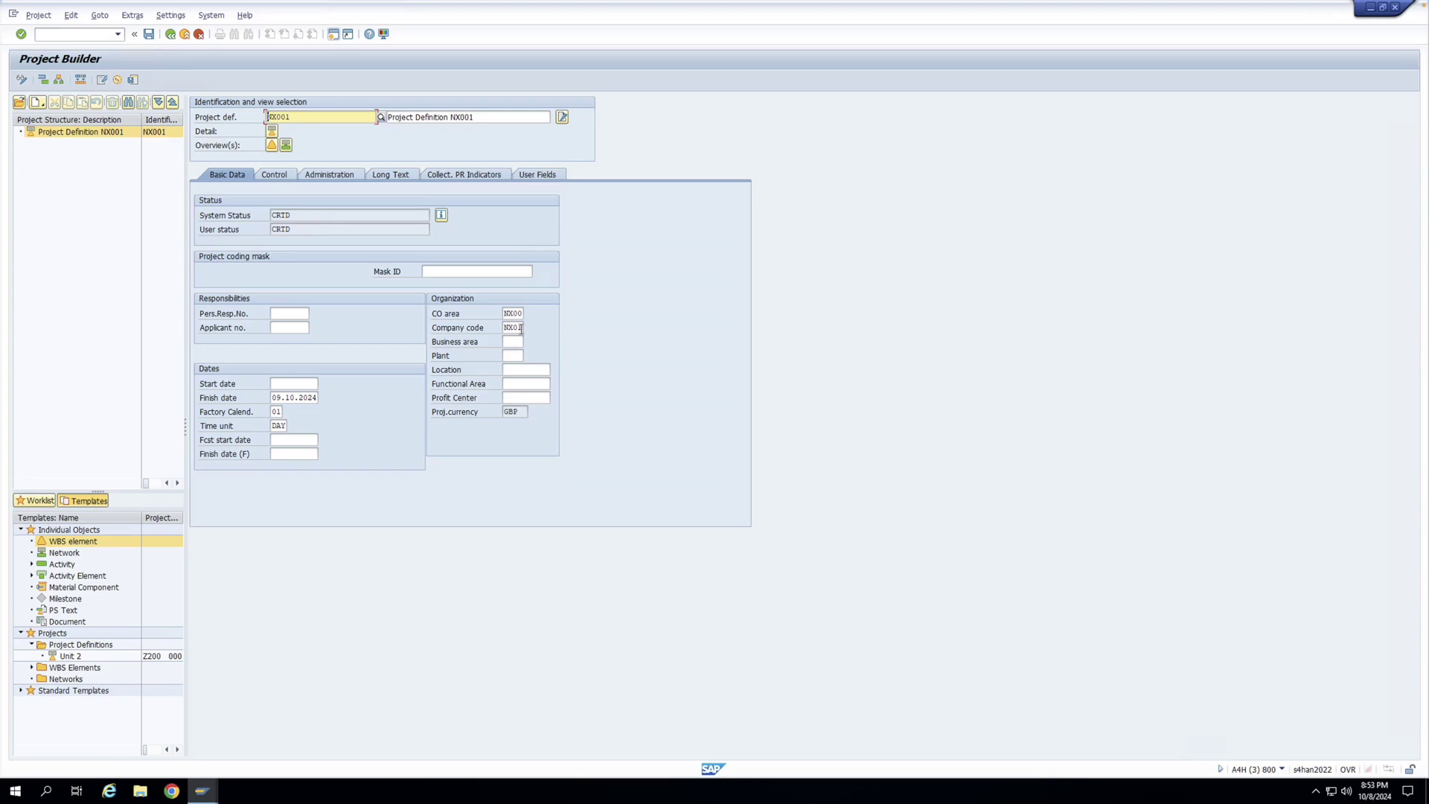
Step: Change the project's company code from NX01 to NX02
drag(521, 328, 505, 336)
key(Delete)
text(NX02)
key(Return)
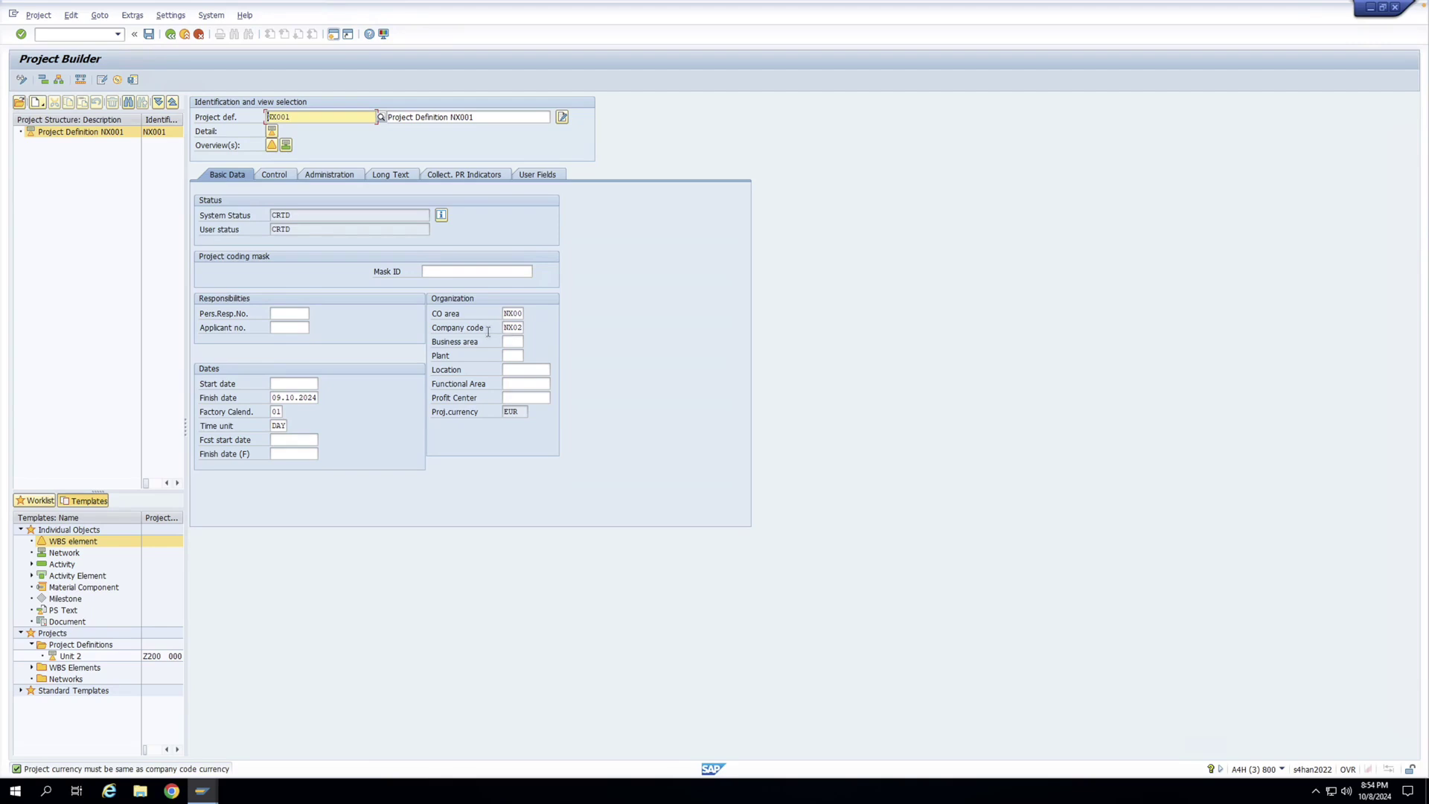
Step: Run validation ZPS001 on project NX001 via Edit > Validation/Substitution
click(72, 15)
mouse_move(102, 64)
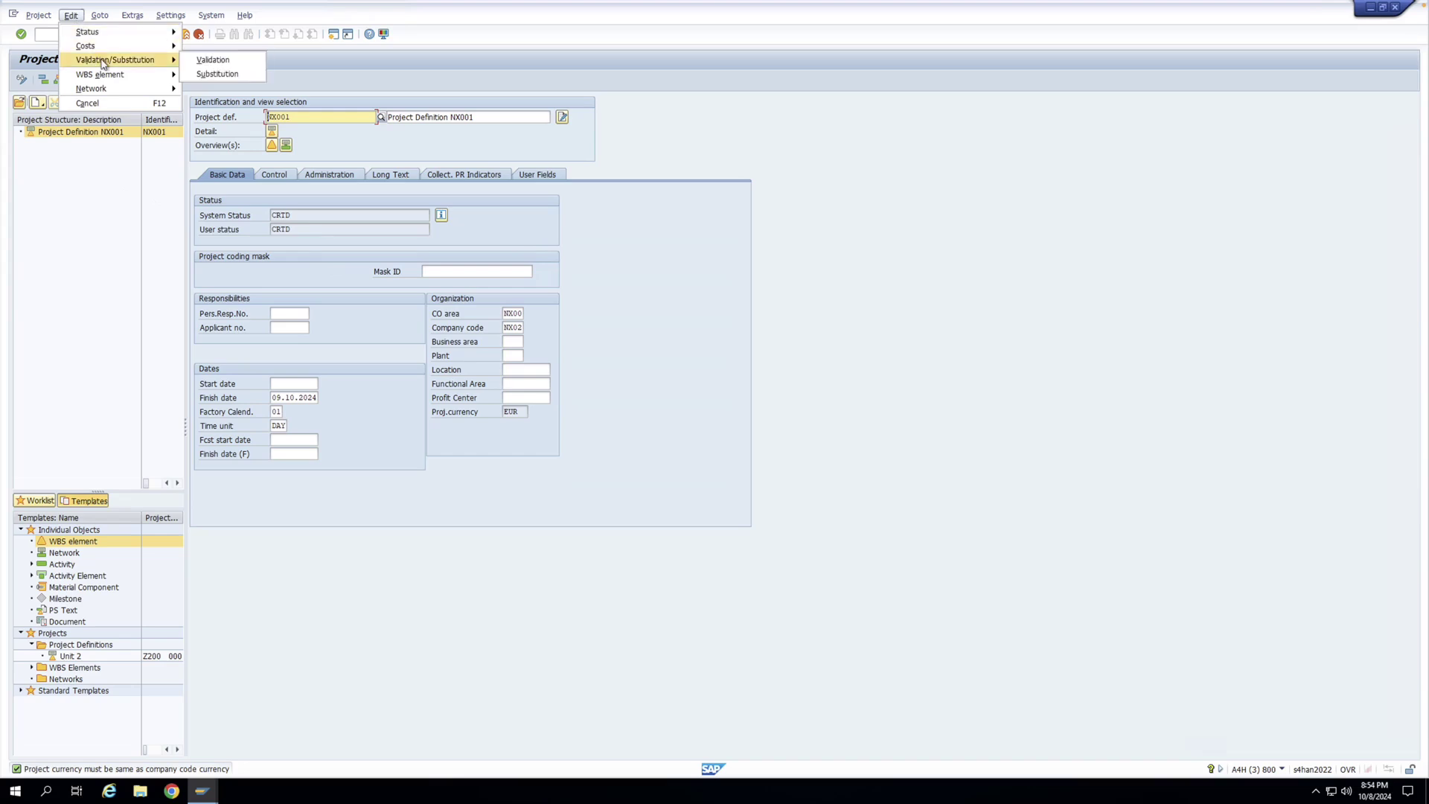
click(199, 60)
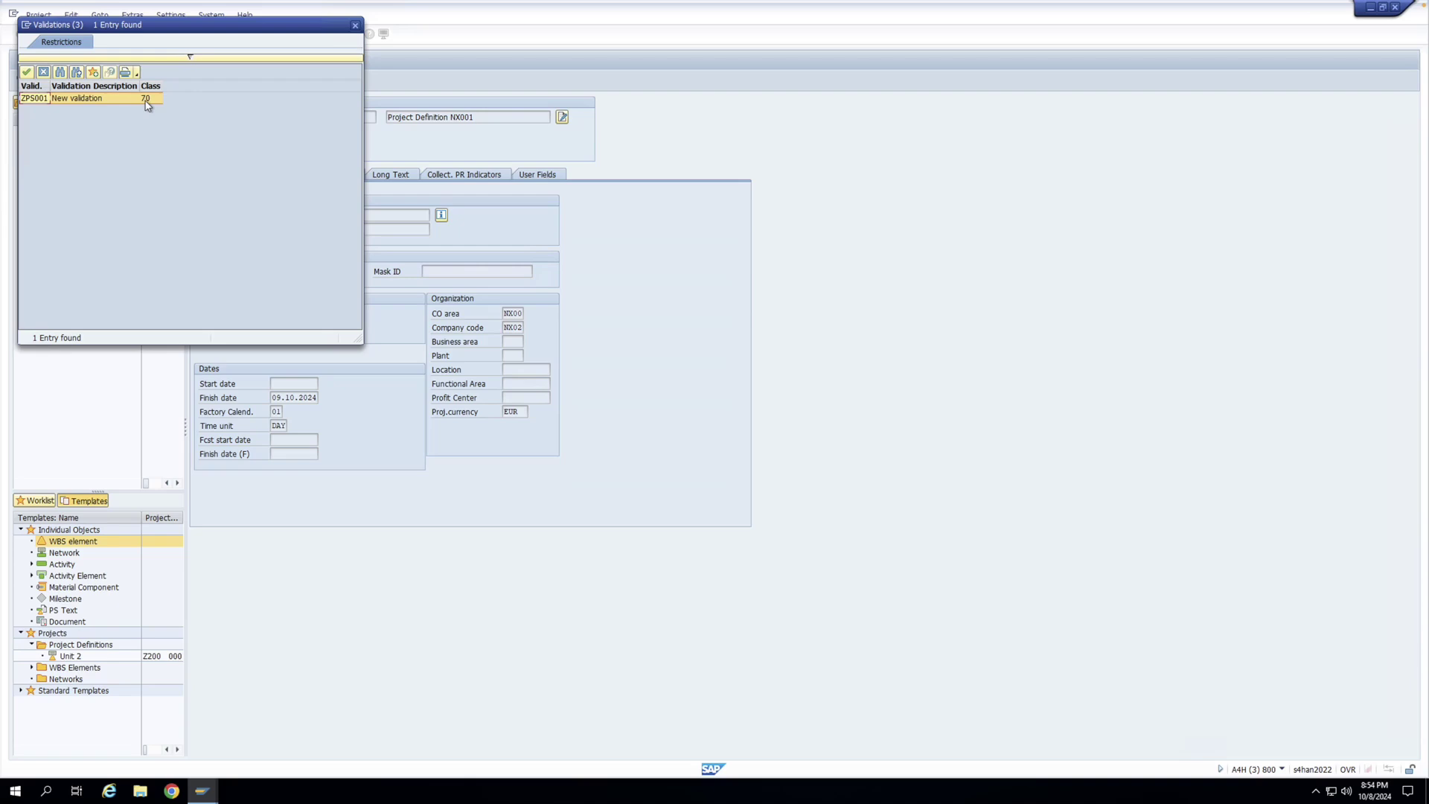
click(37, 99)
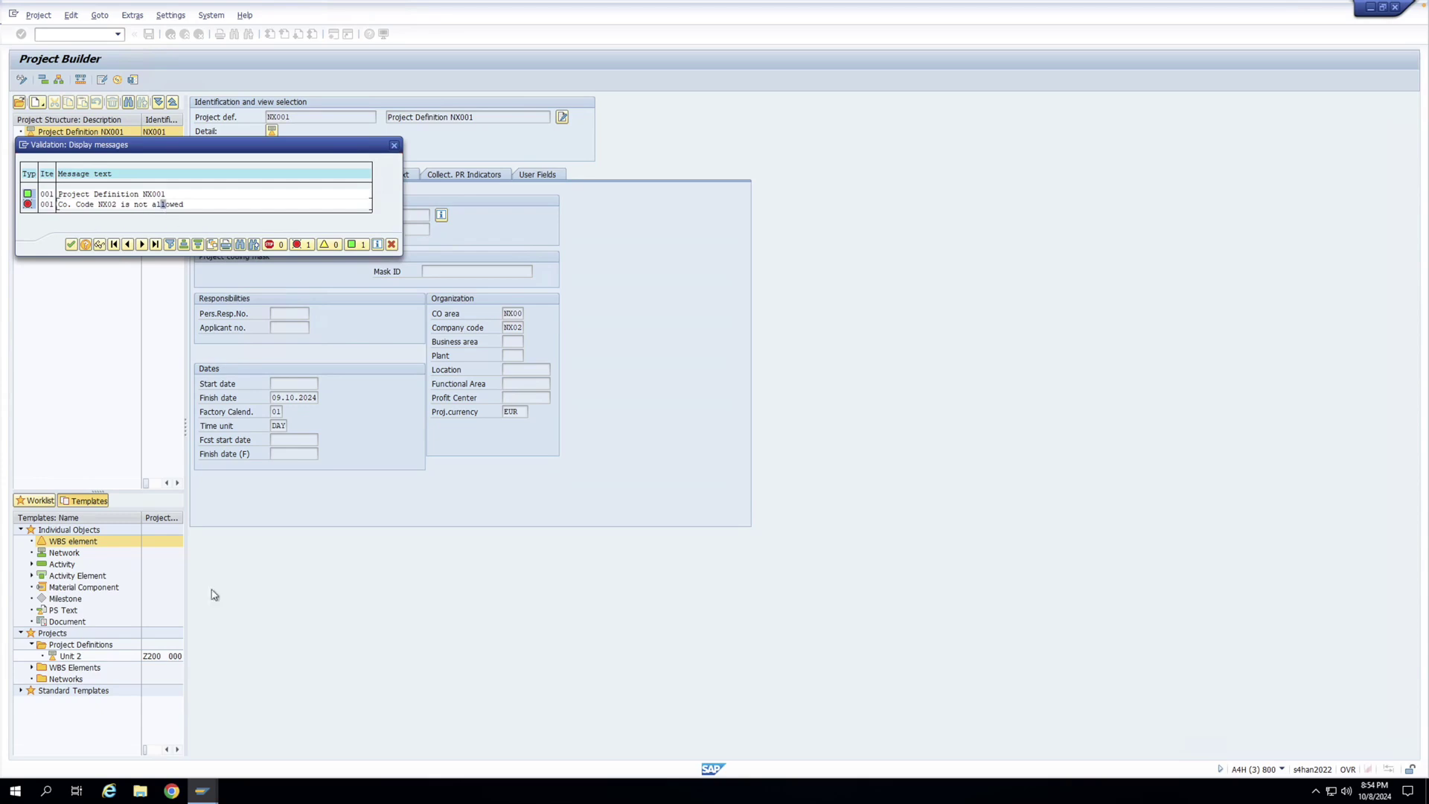
Step: Compare with the validation window, then dismiss the 'Co. Code NX02 is not allowed' messages
click(203, 790)
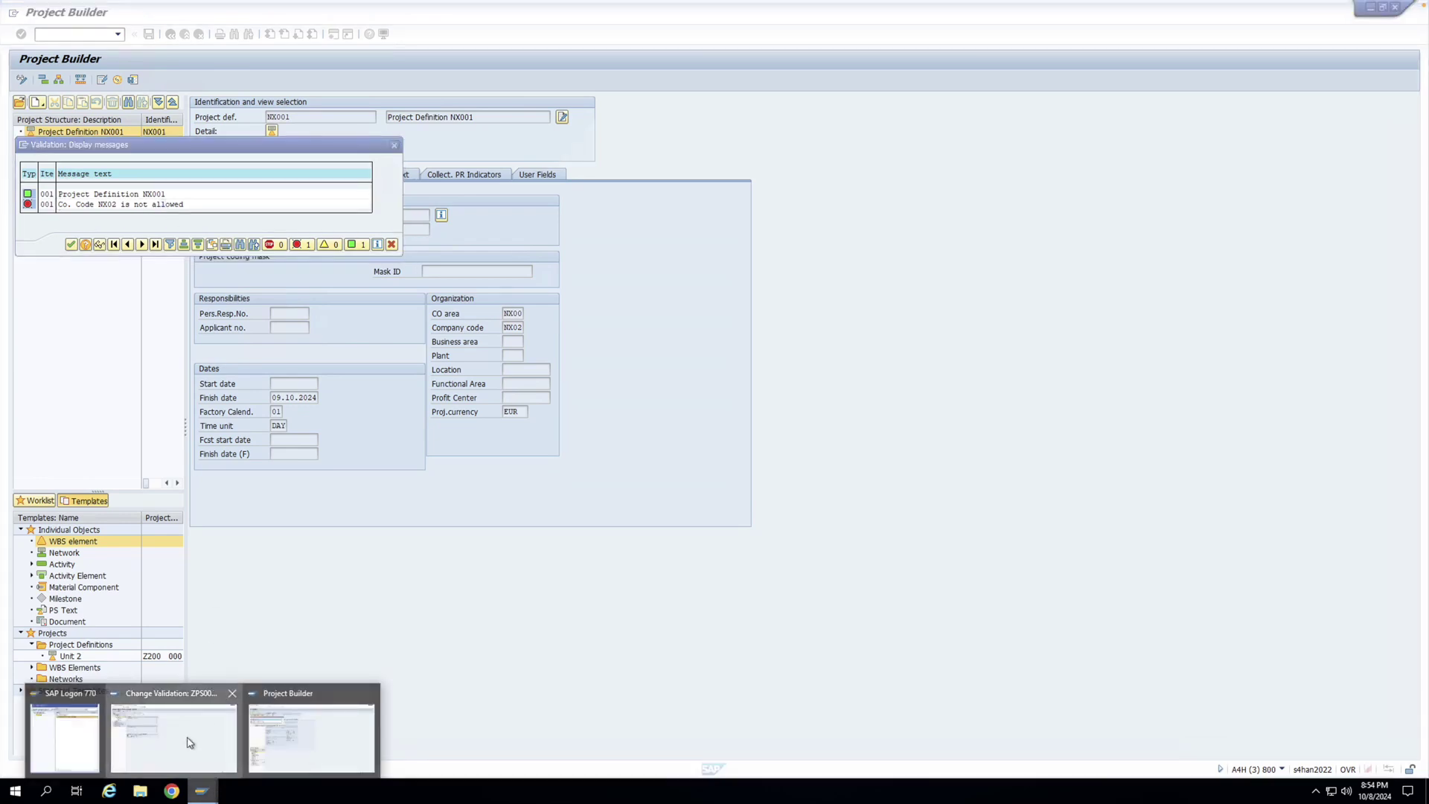
click(195, 745)
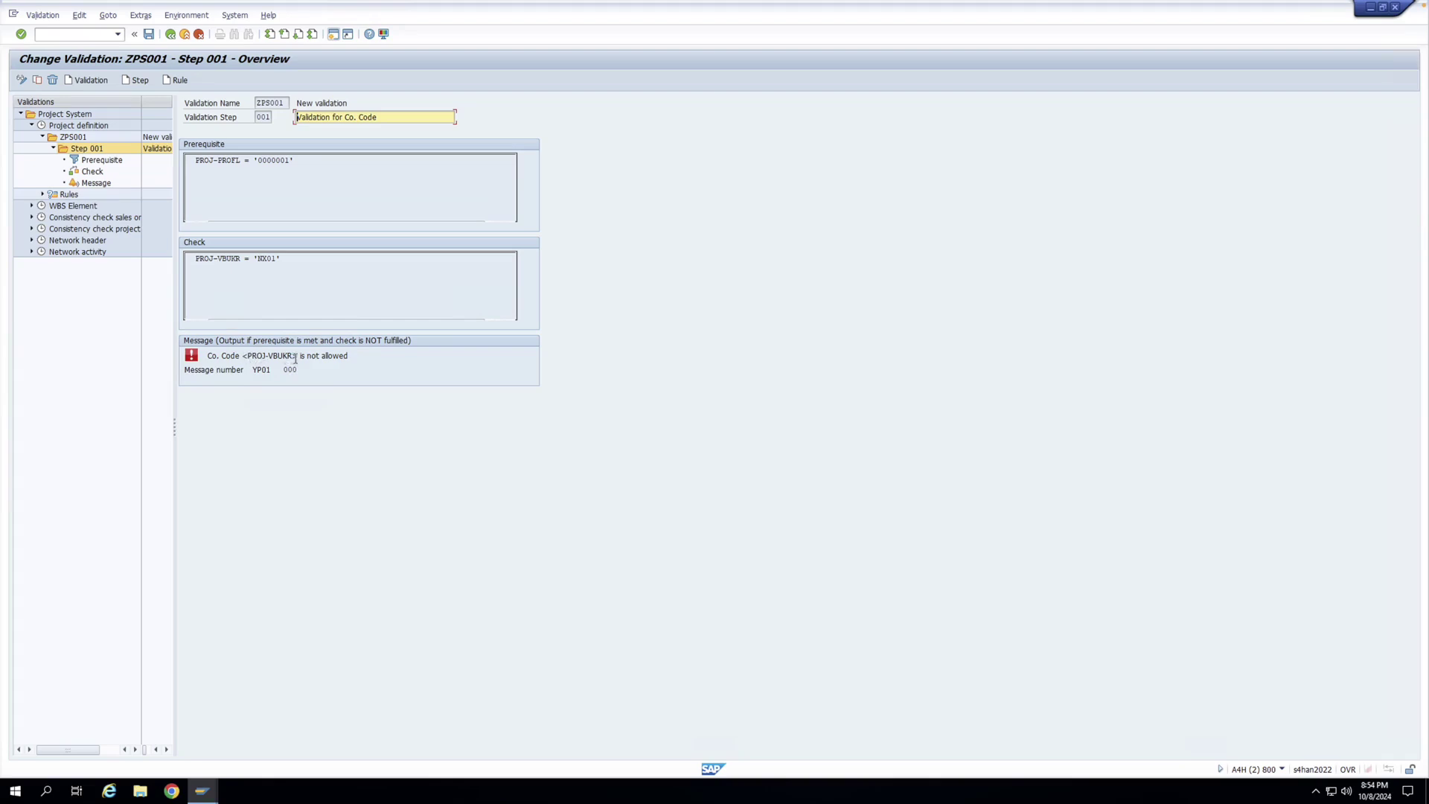
click(201, 791)
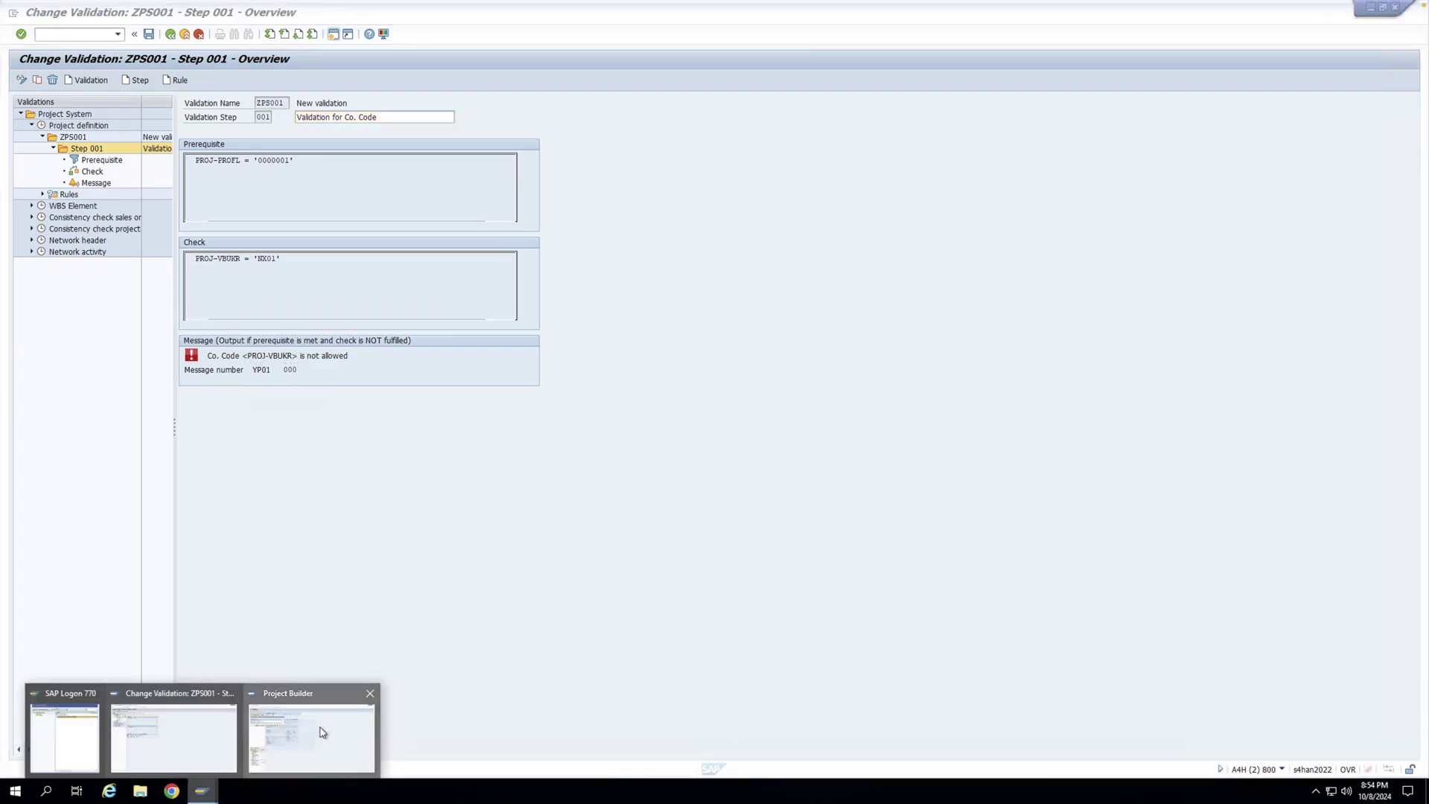
click(322, 732)
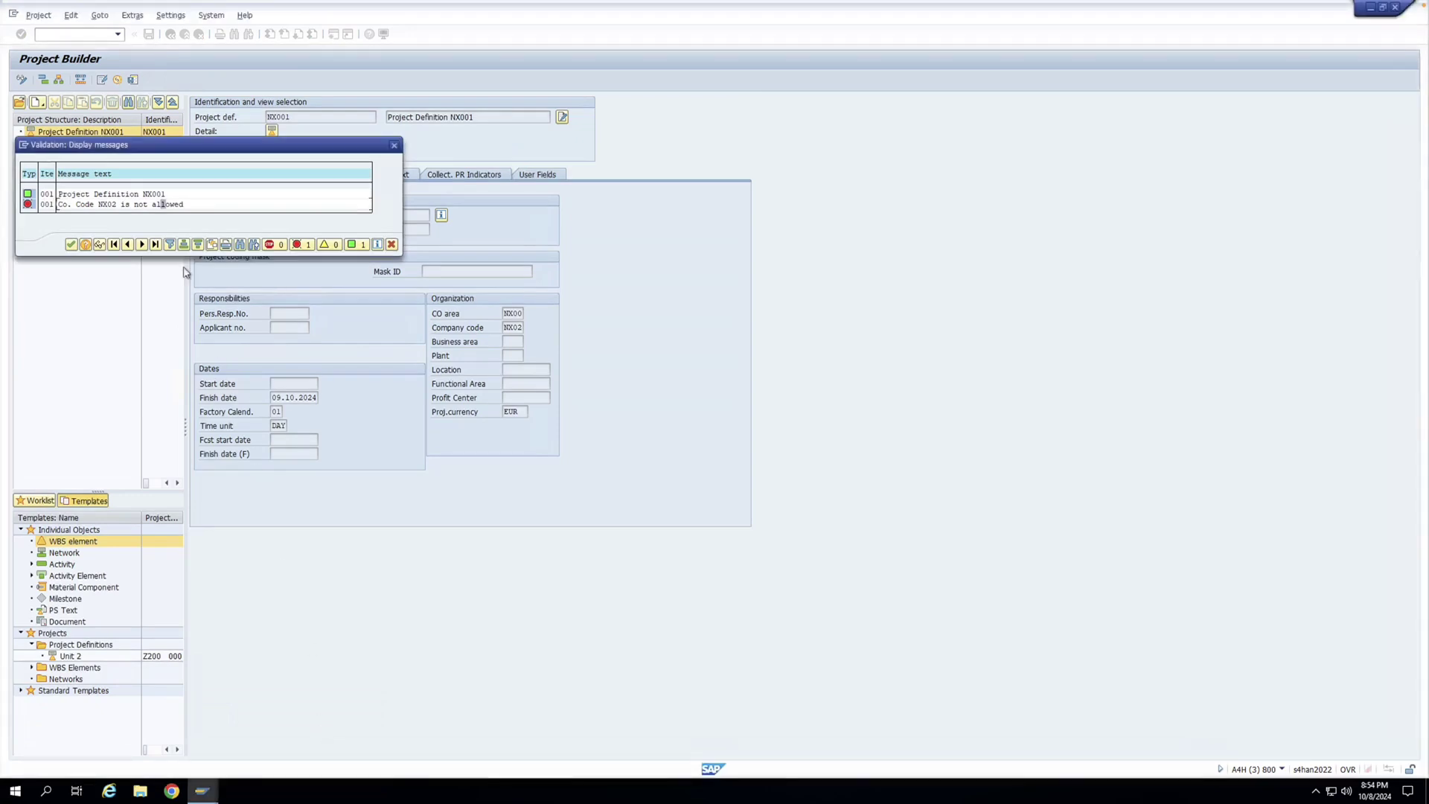
click(71, 245)
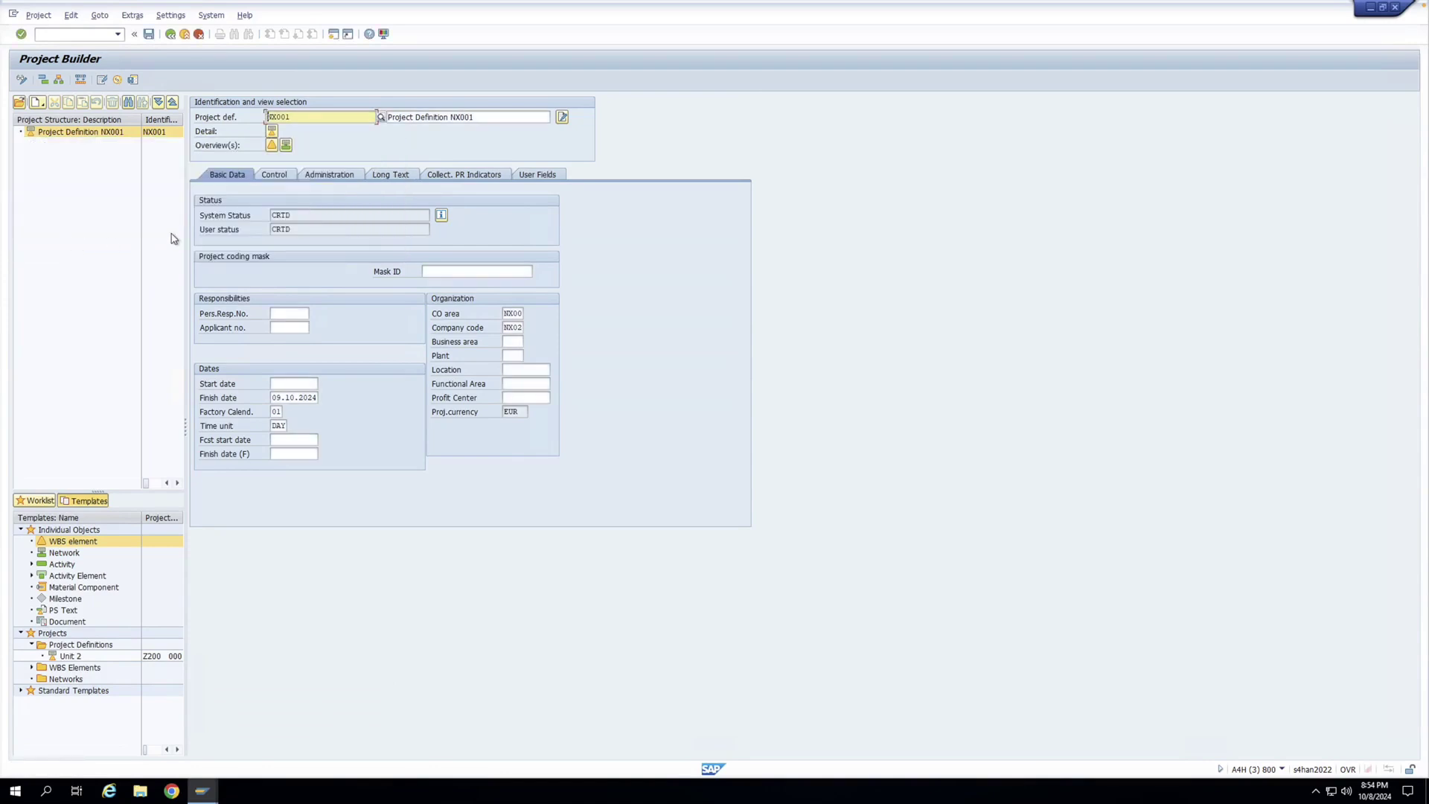
Step: Run SPRO in a new session and open the SAP Reference IMG
click(334, 34)
click(333, 34)
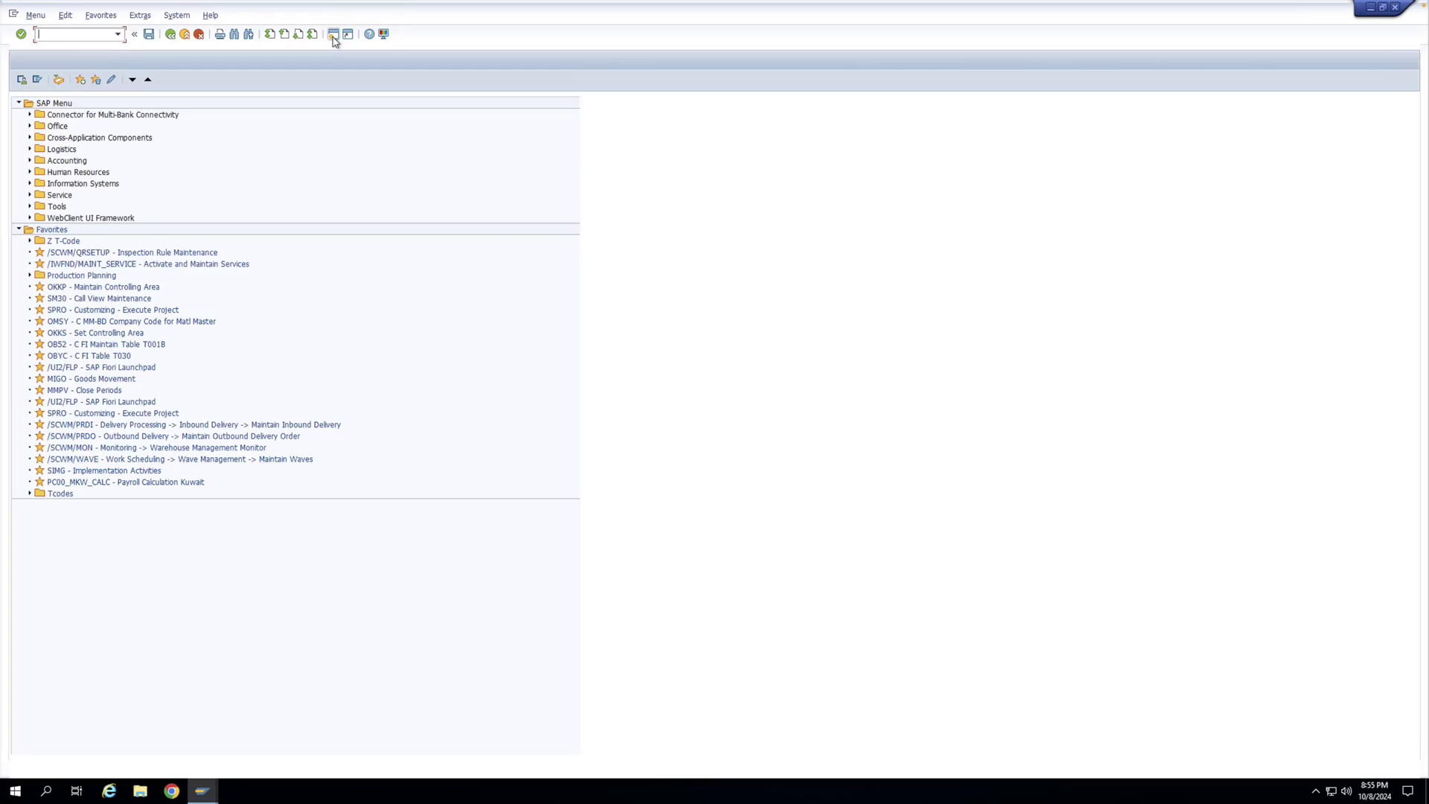
text(SPRO)
key(Return)
click(91, 80)
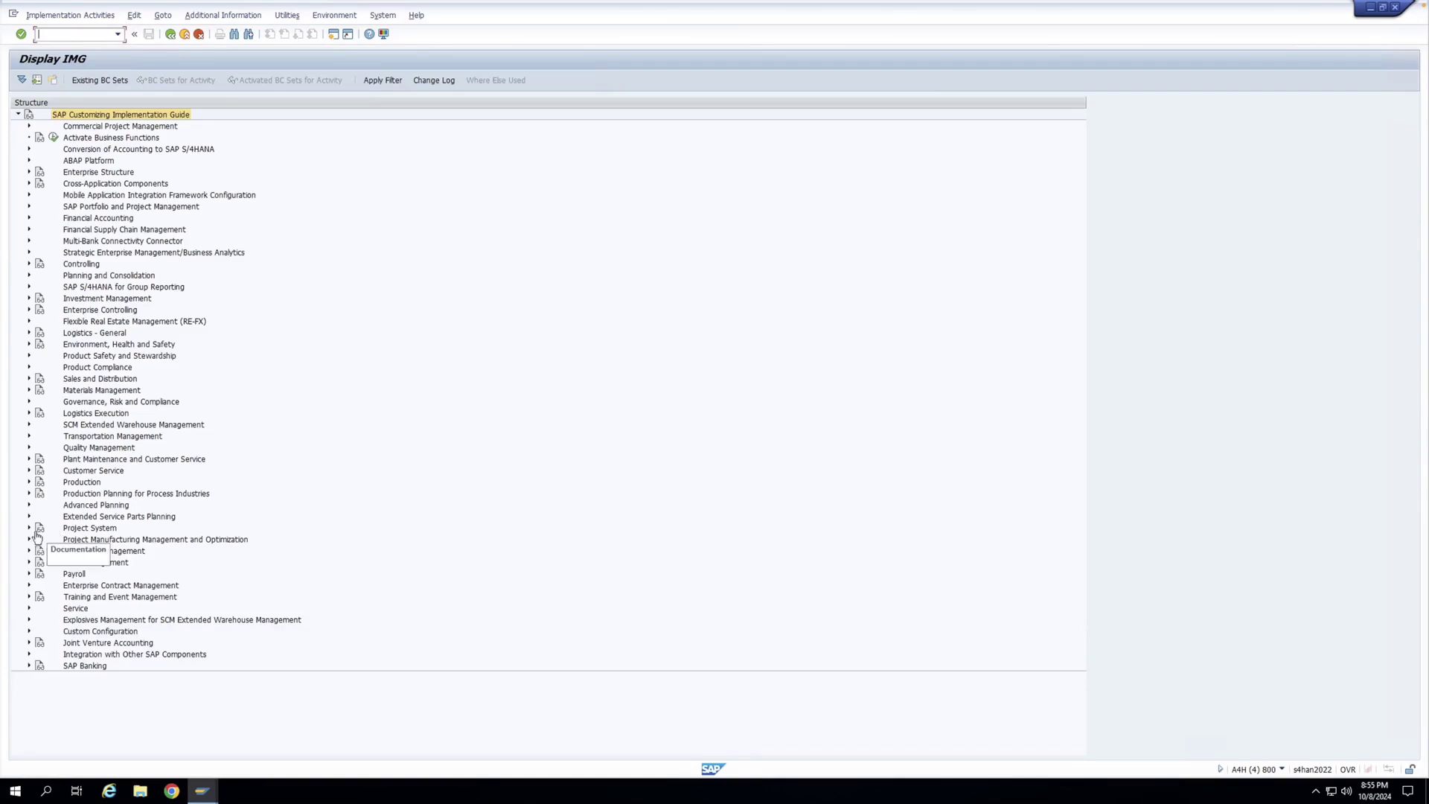
Step: Go to Project System > Structures > Operative Structures > WBS and execute Create Project Profile
click(29, 527)
click(40, 528)
click(50, 539)
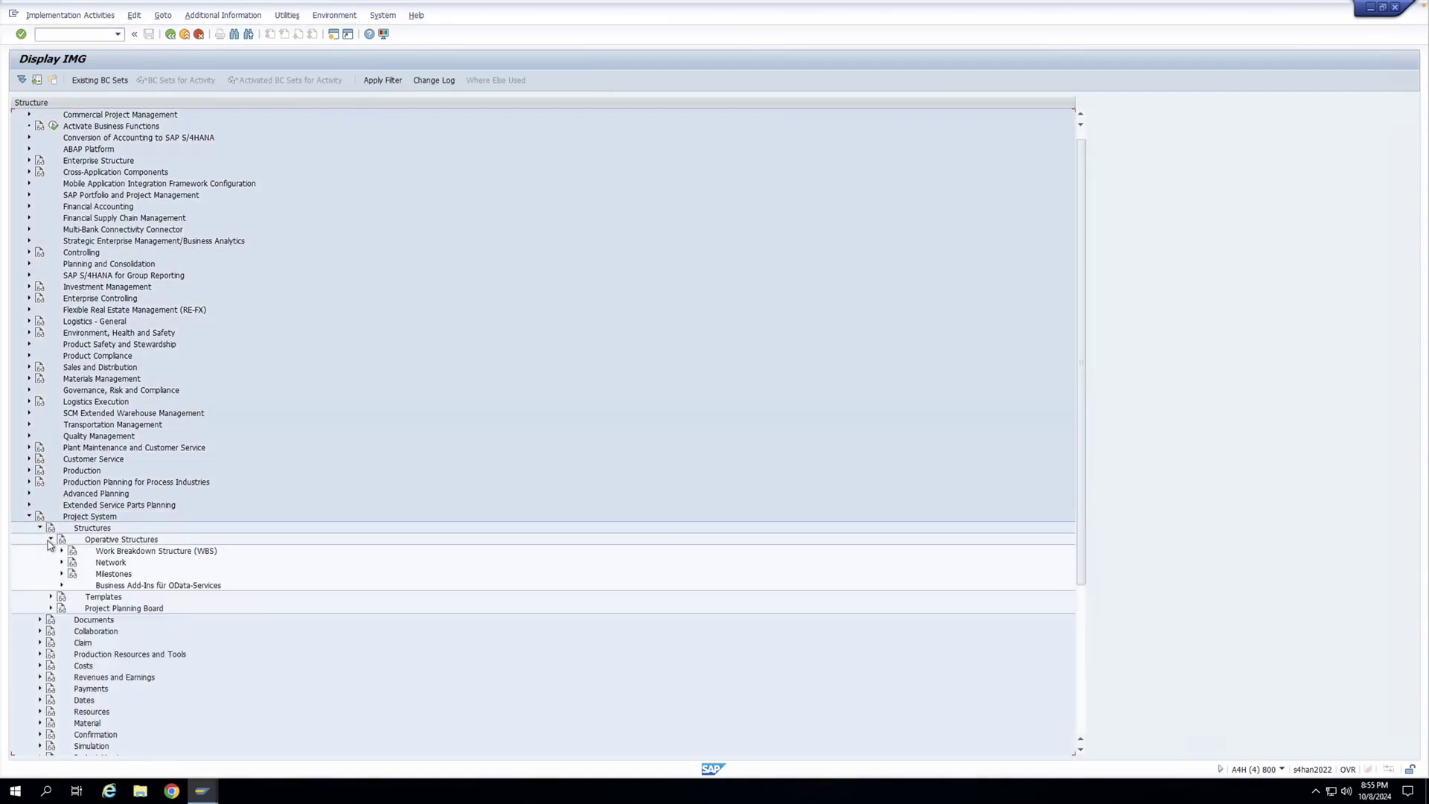
click(61, 551)
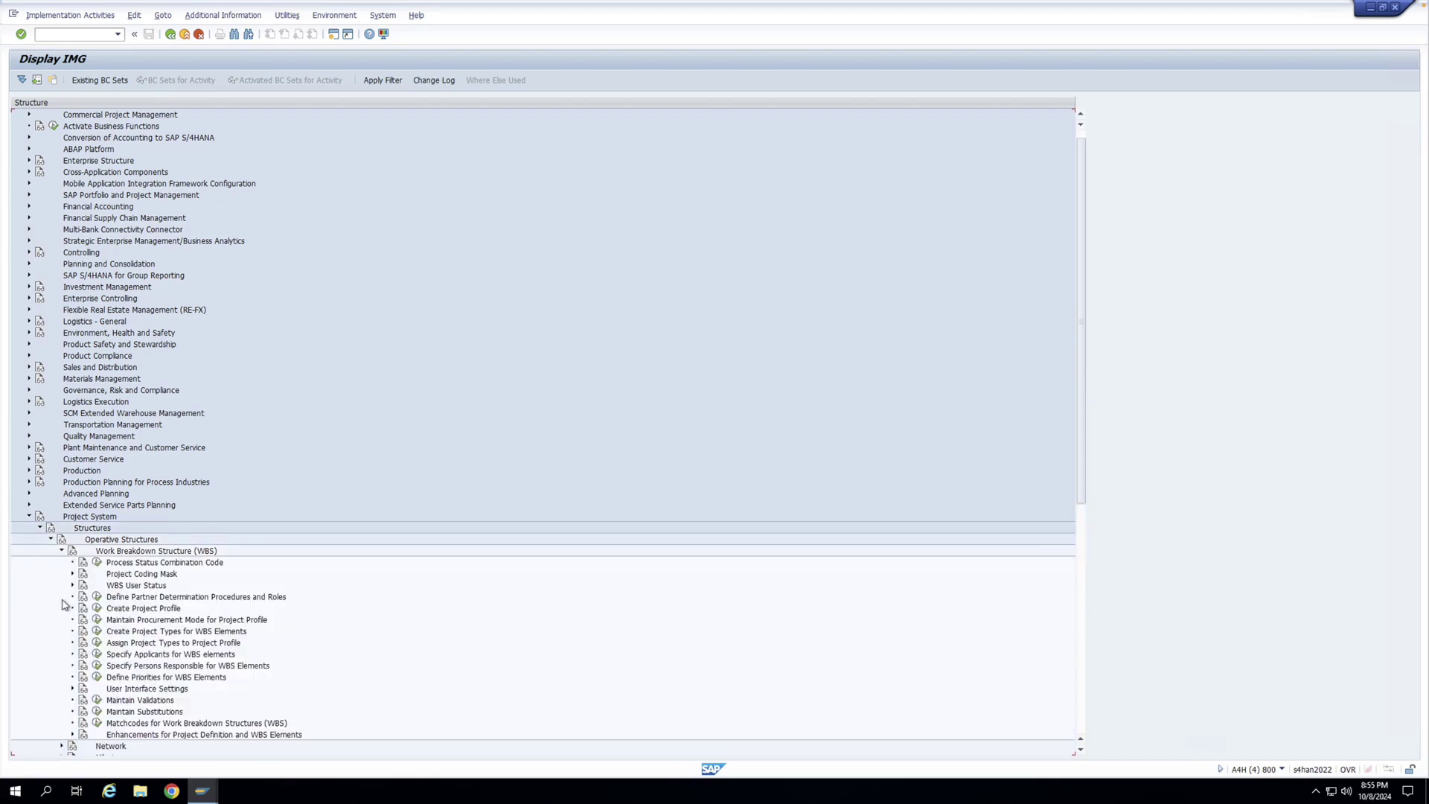
scroll(63, 604, down, 1)
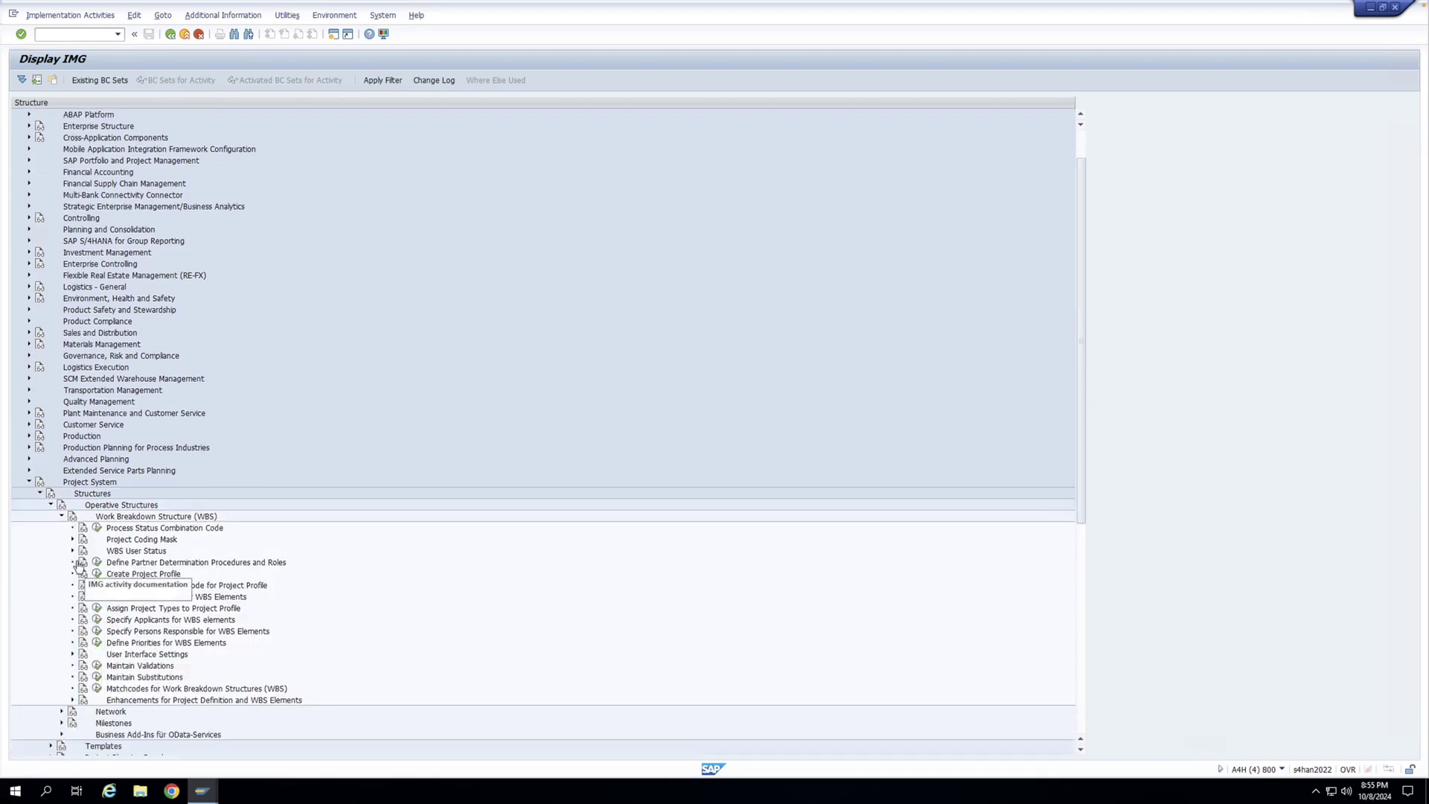
click(96, 574)
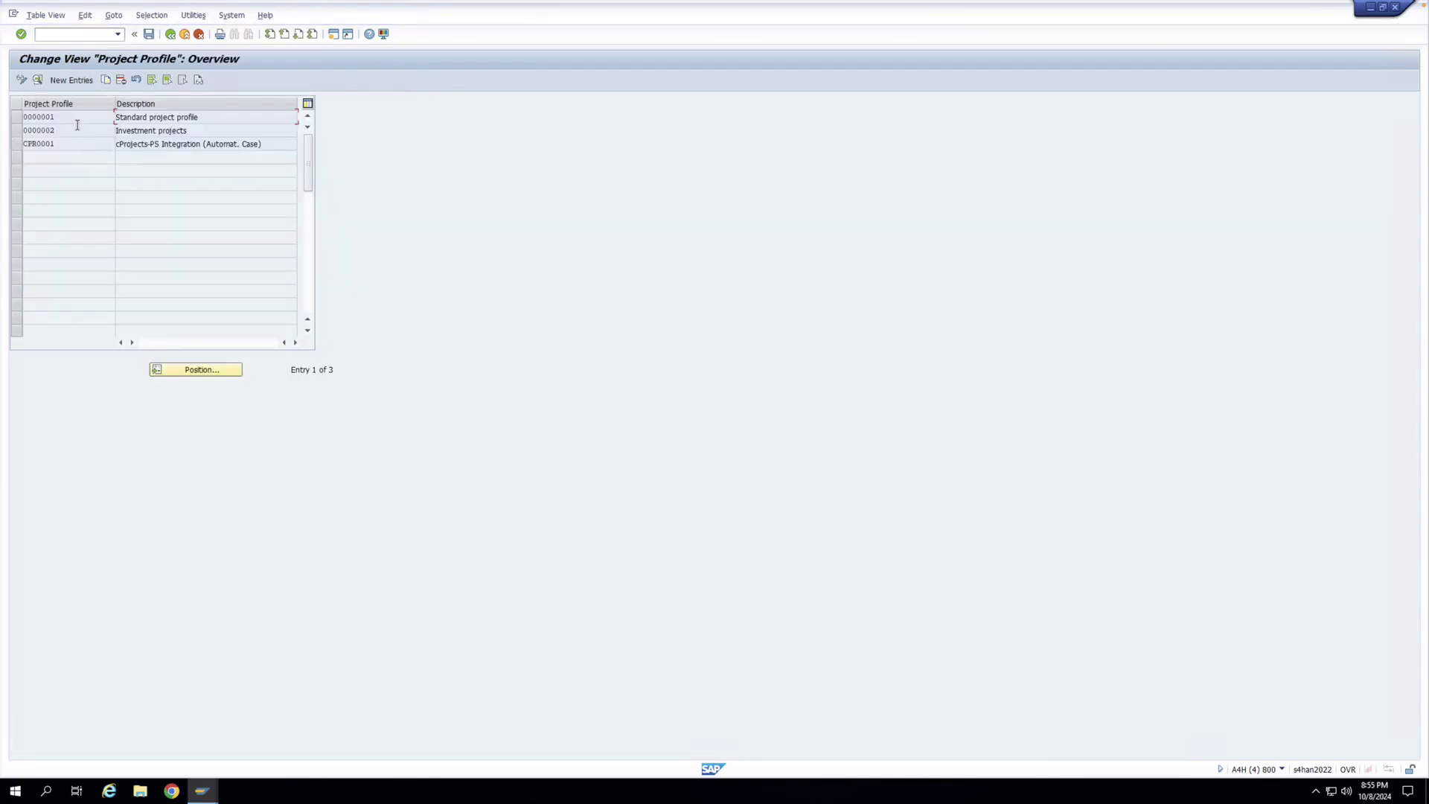
Step: In profile 0000001, set project definition validation to ZPS001 with automatic validation on
double_click(72, 118)
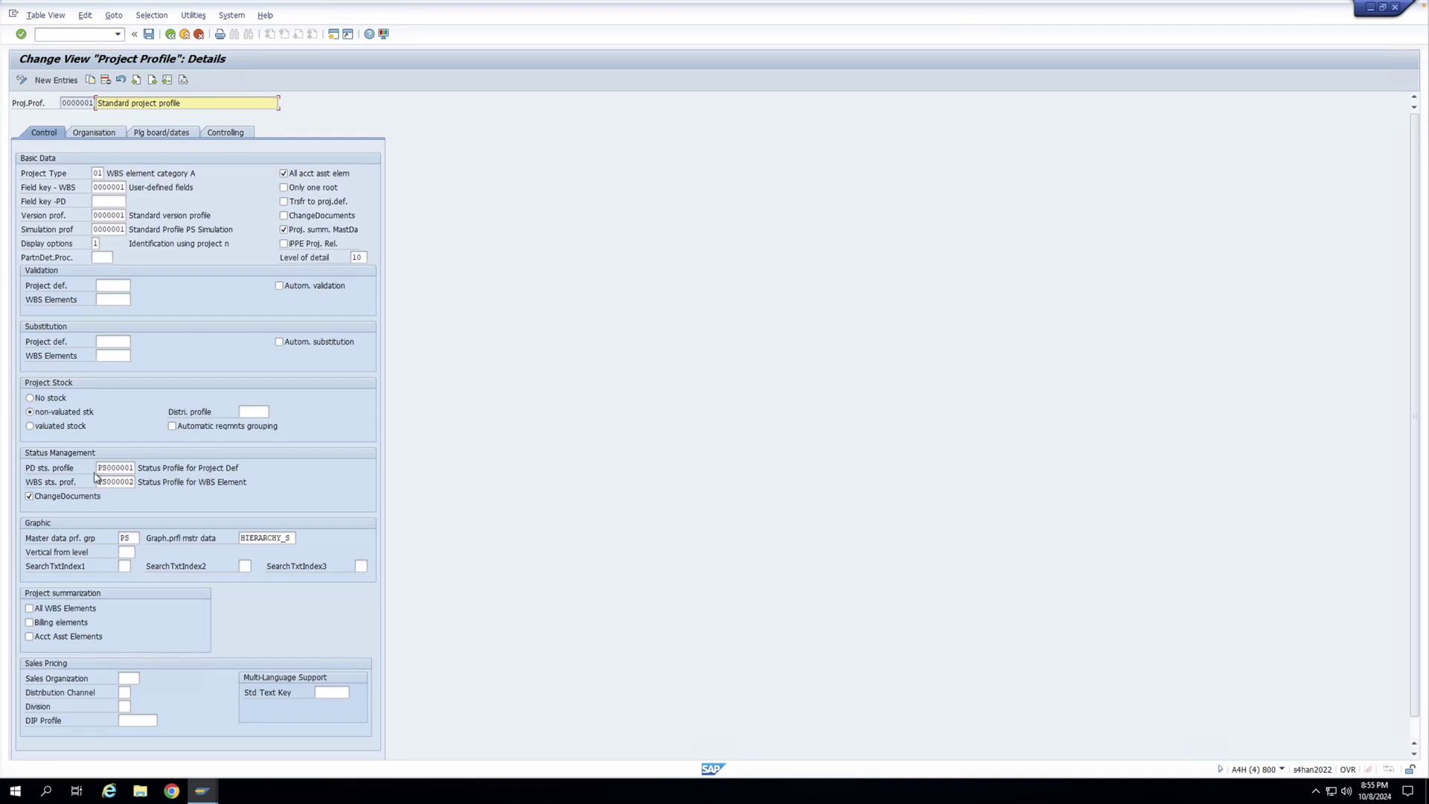
scroll(87, 504, down, 1)
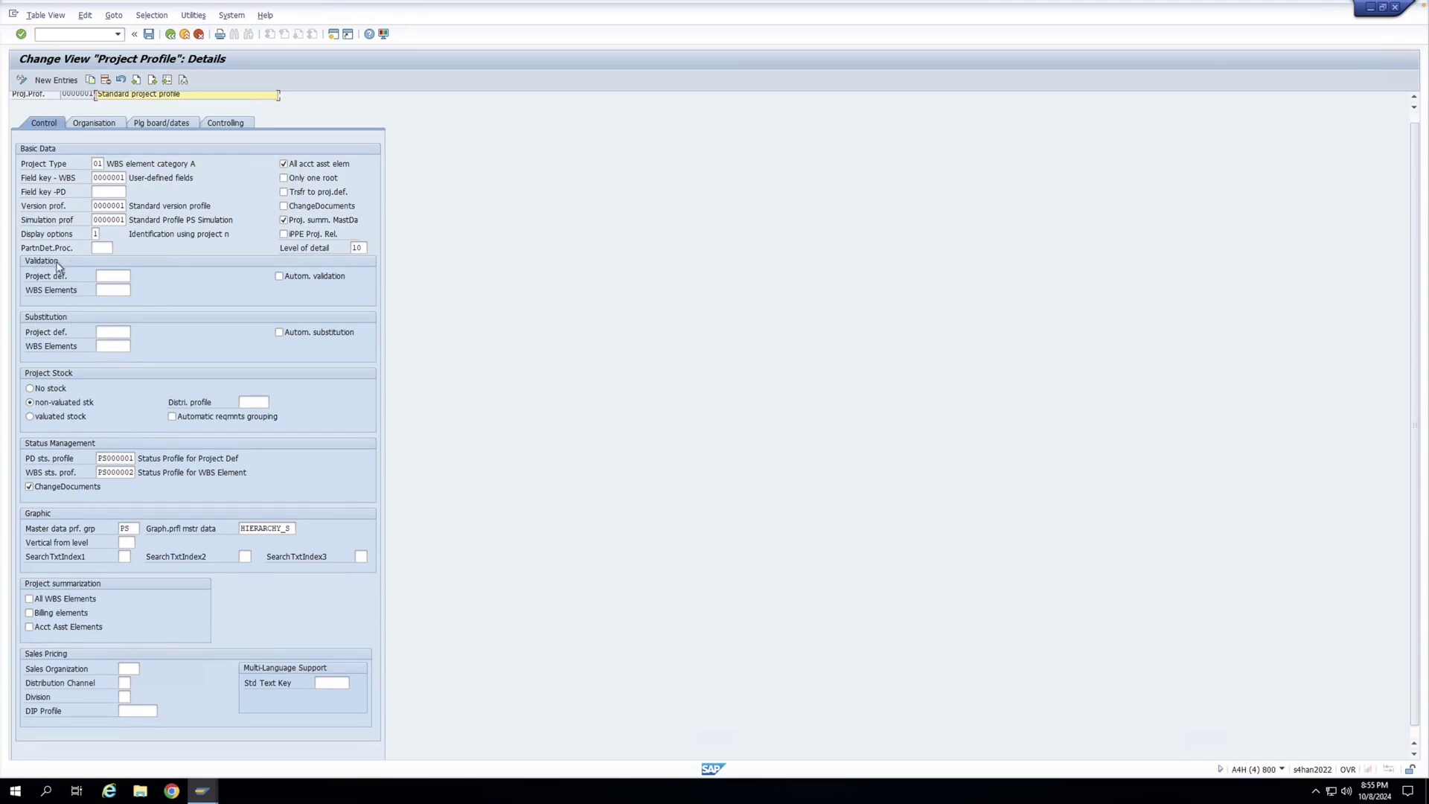
click(114, 276)
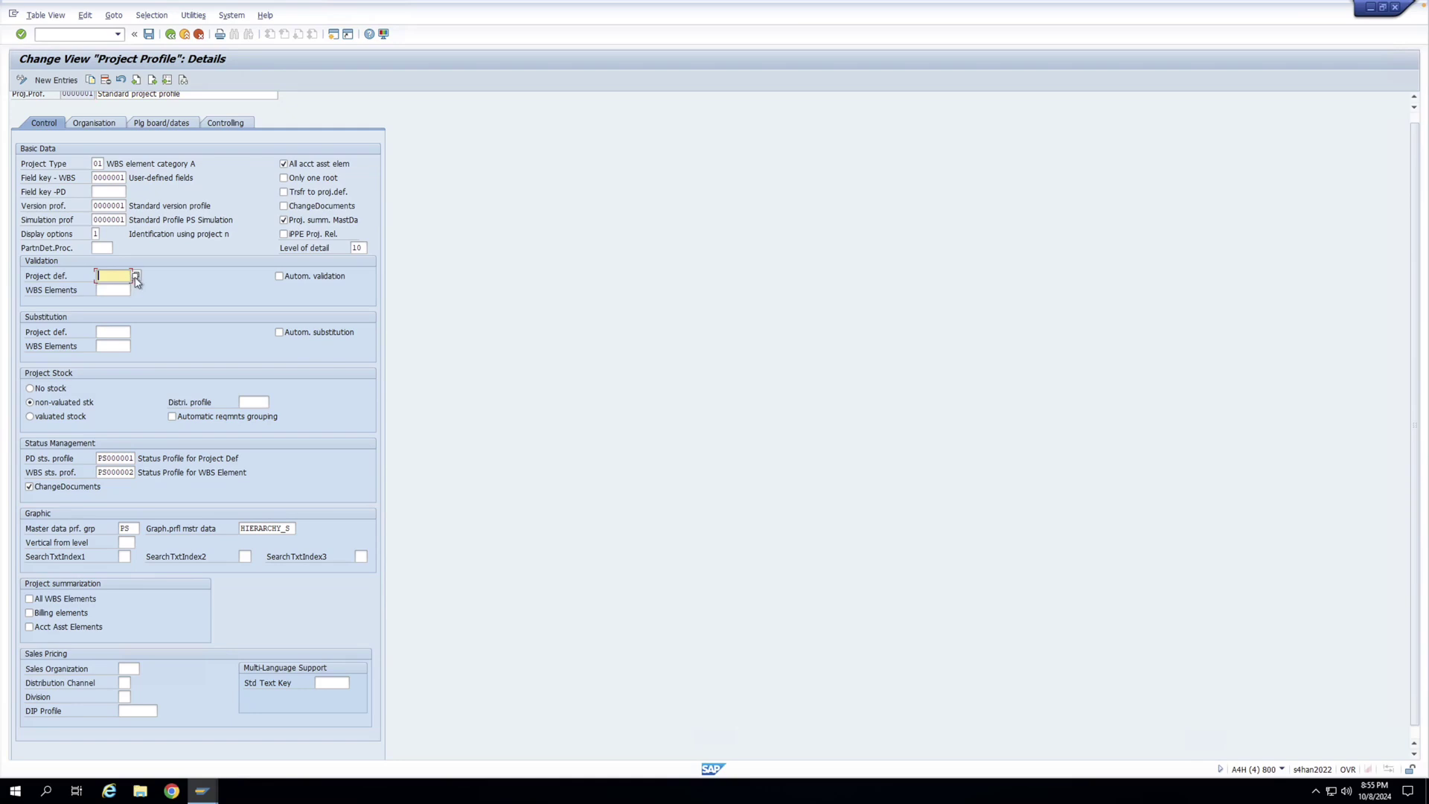
click(137, 276)
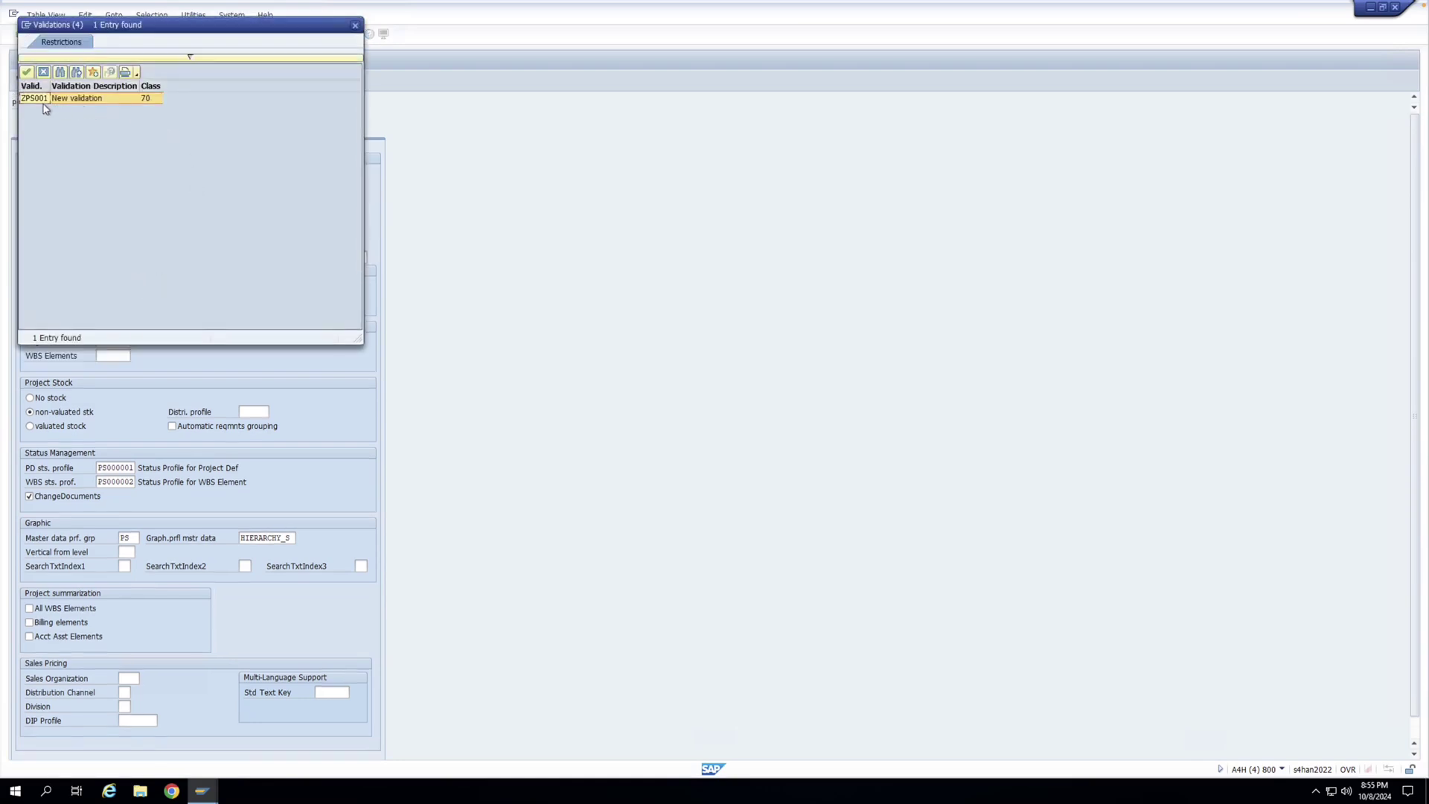
double_click(32, 104)
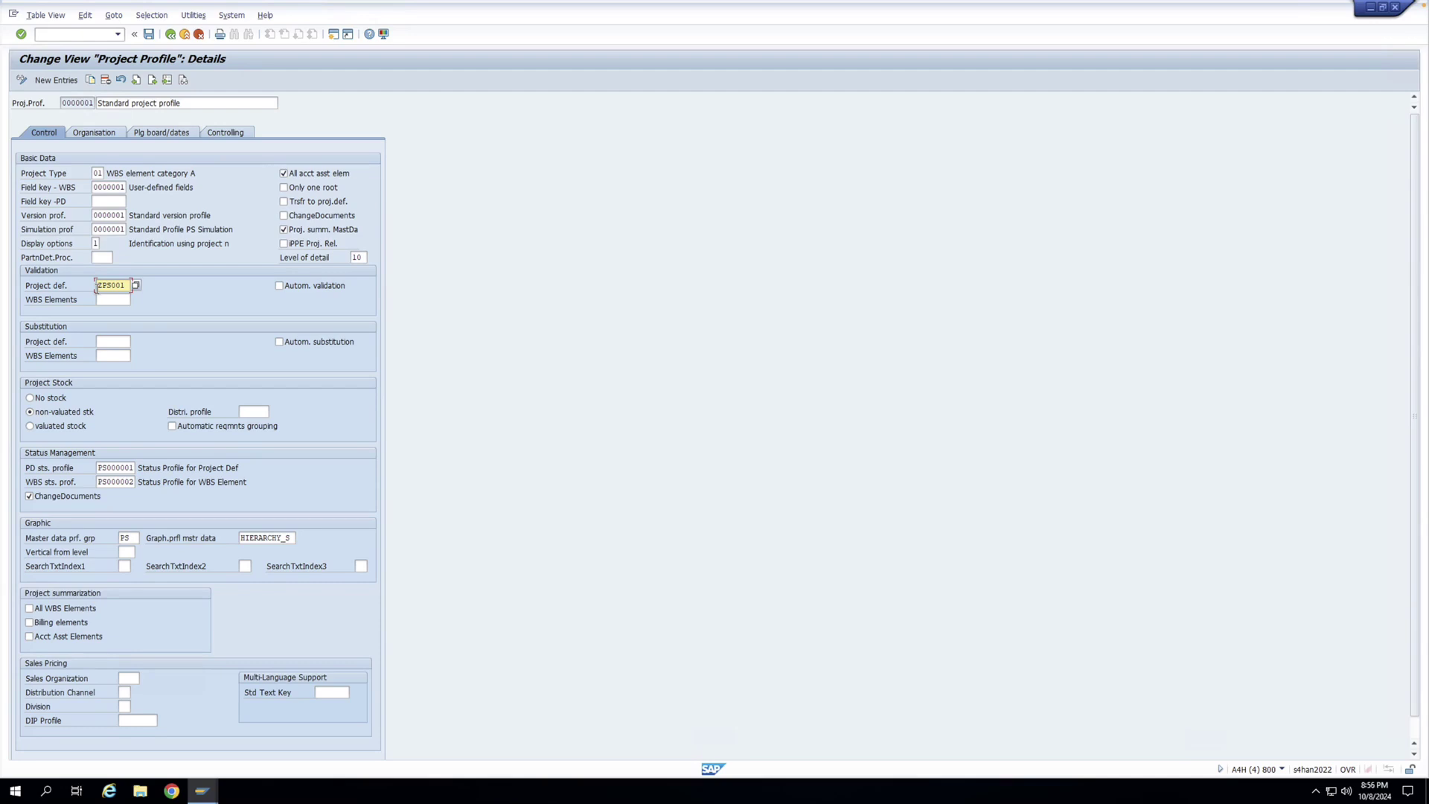
click(280, 287)
Step: Save the project profile to the customizing request and leave the details
click(154, 37)
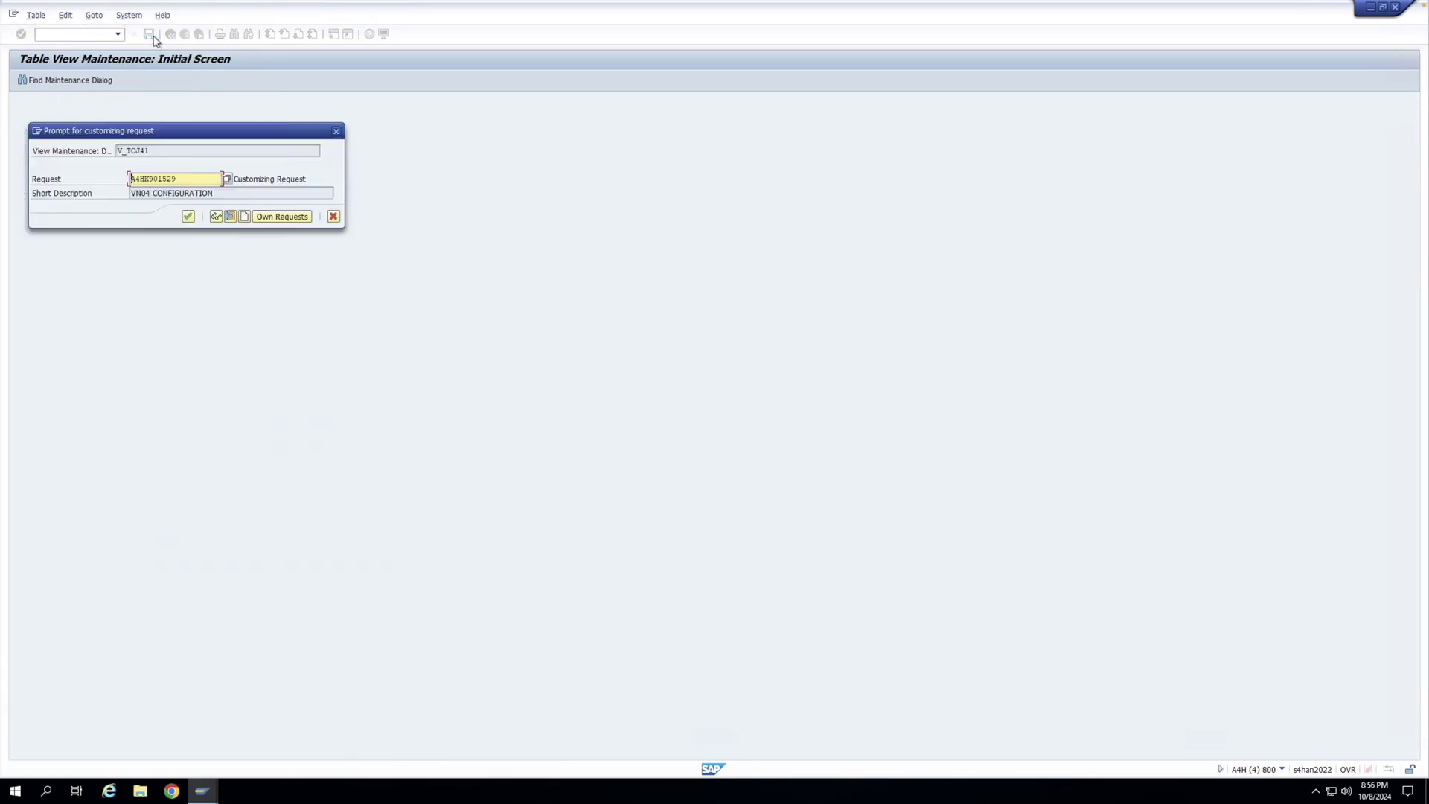
click(189, 217)
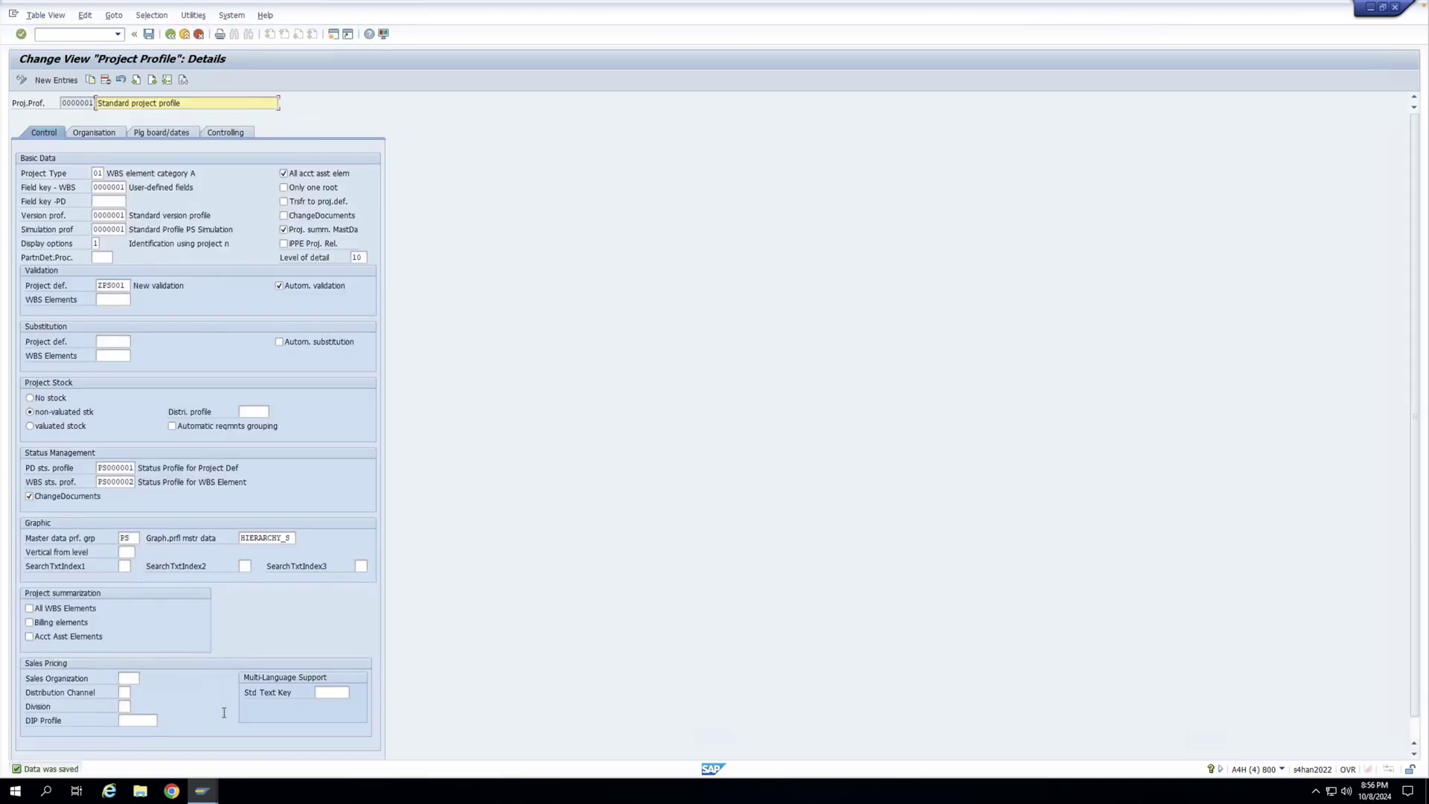
click(185, 35)
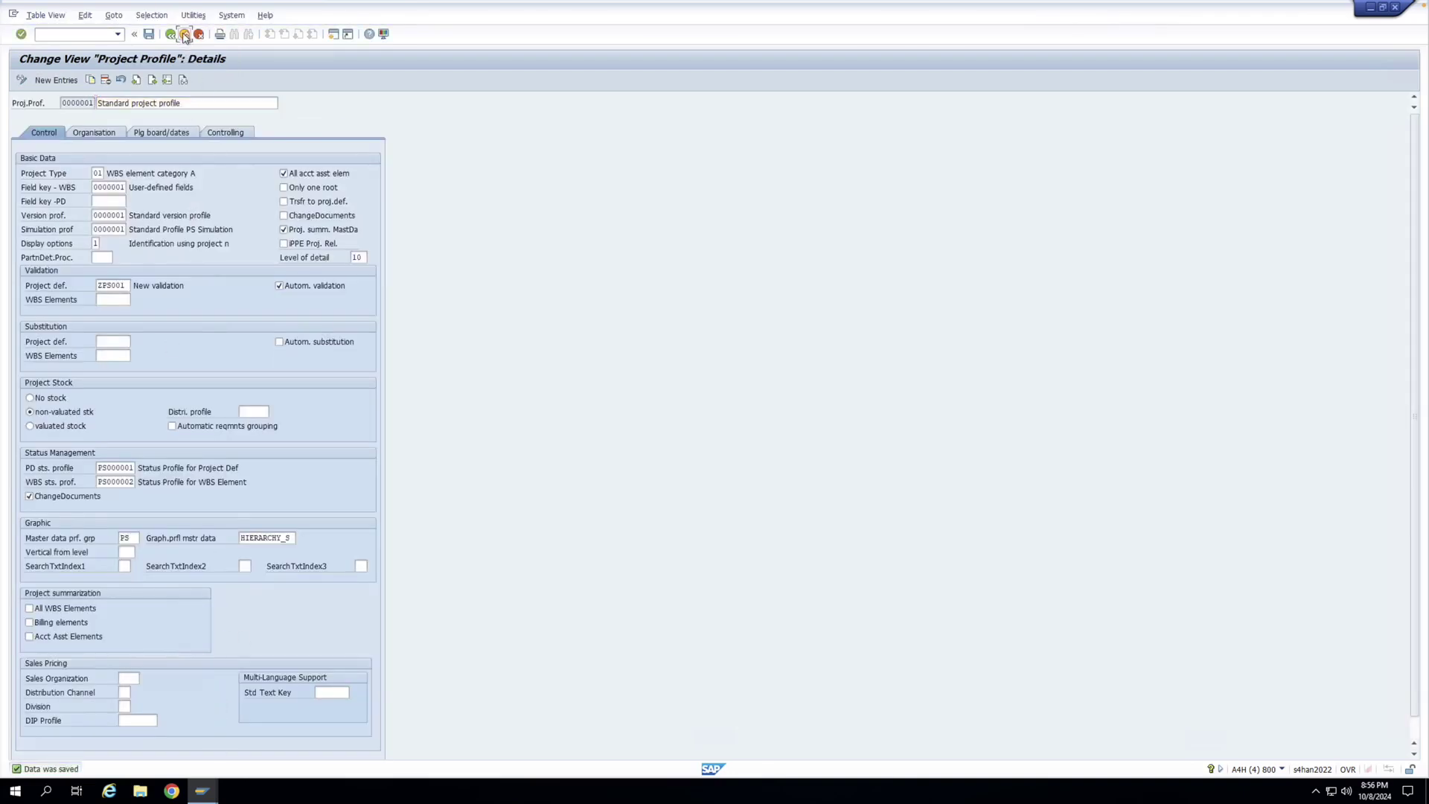
Step: Exit Customizing and the open Project Builder session
click(185, 35)
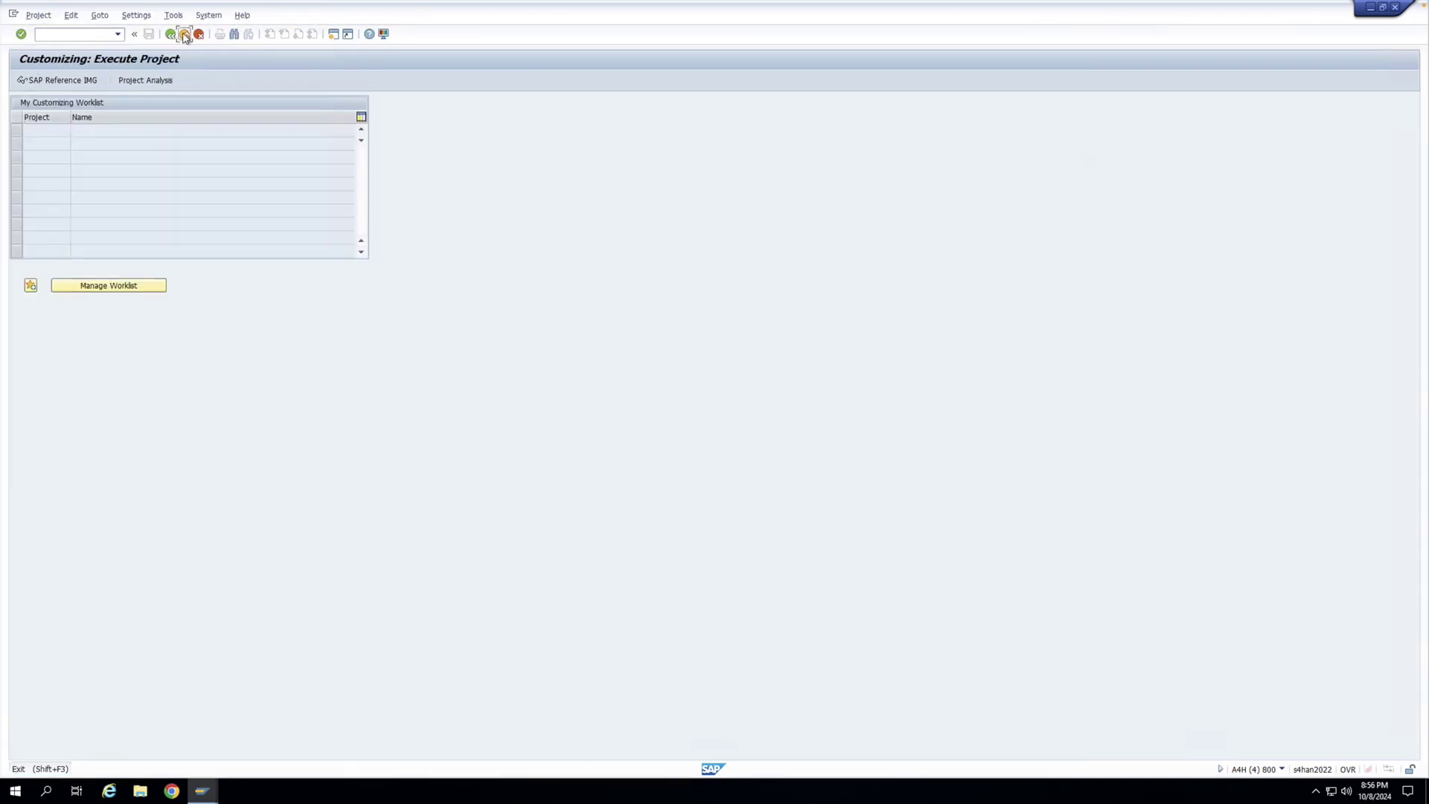
click(184, 35)
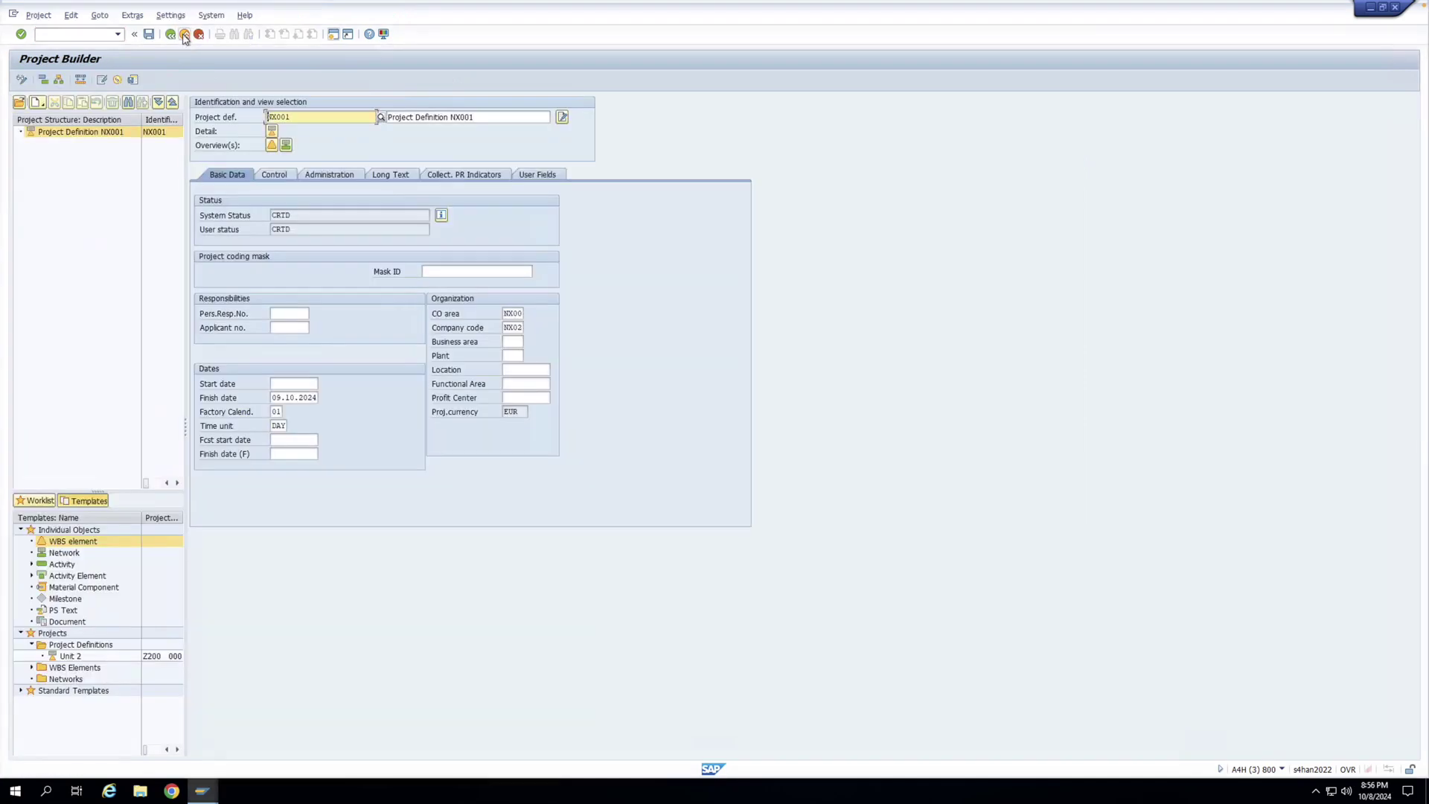
click(184, 35)
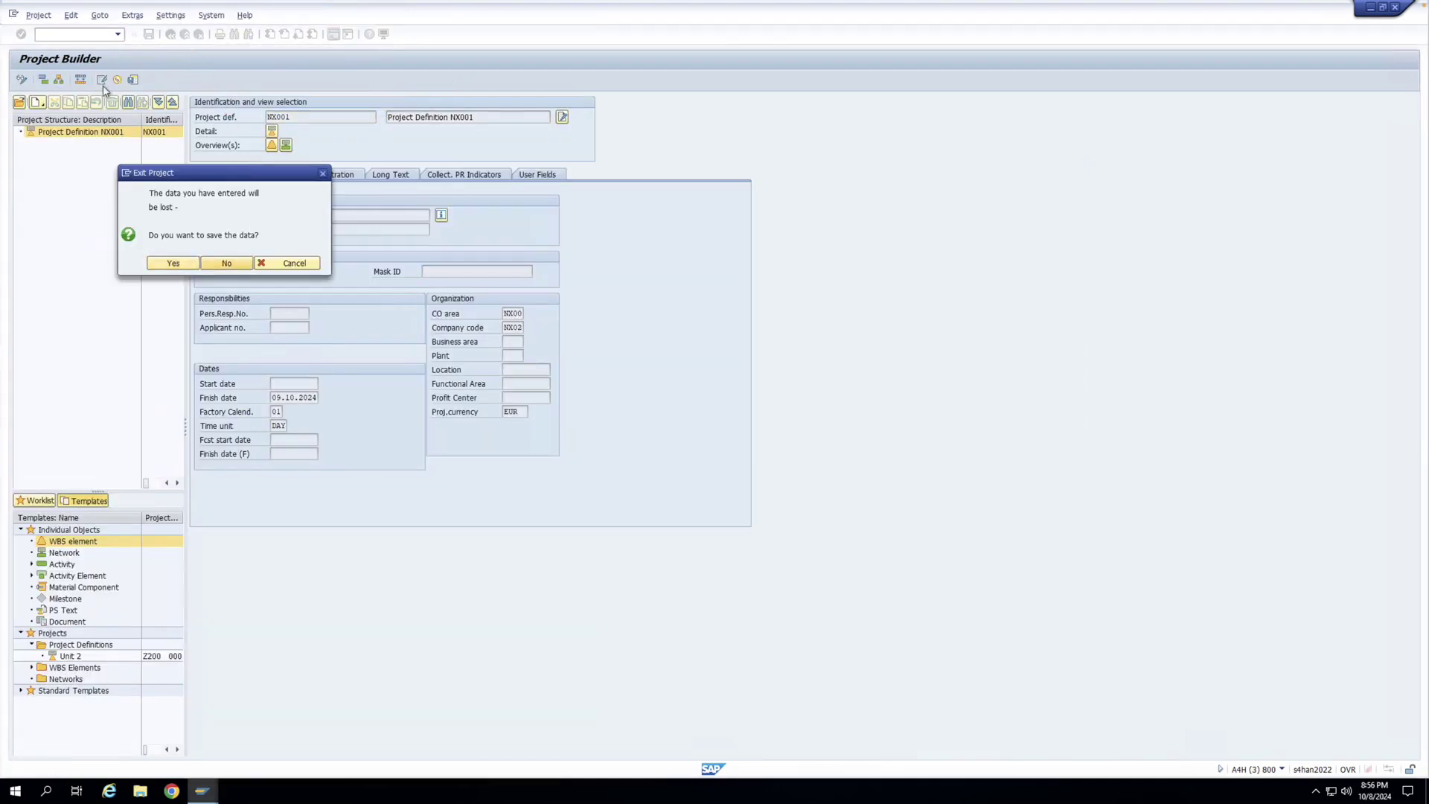
click(172, 262)
Step: Reopen project definition NX001 in Project Builder via CJ20N
text(cj20n)
key(Return)
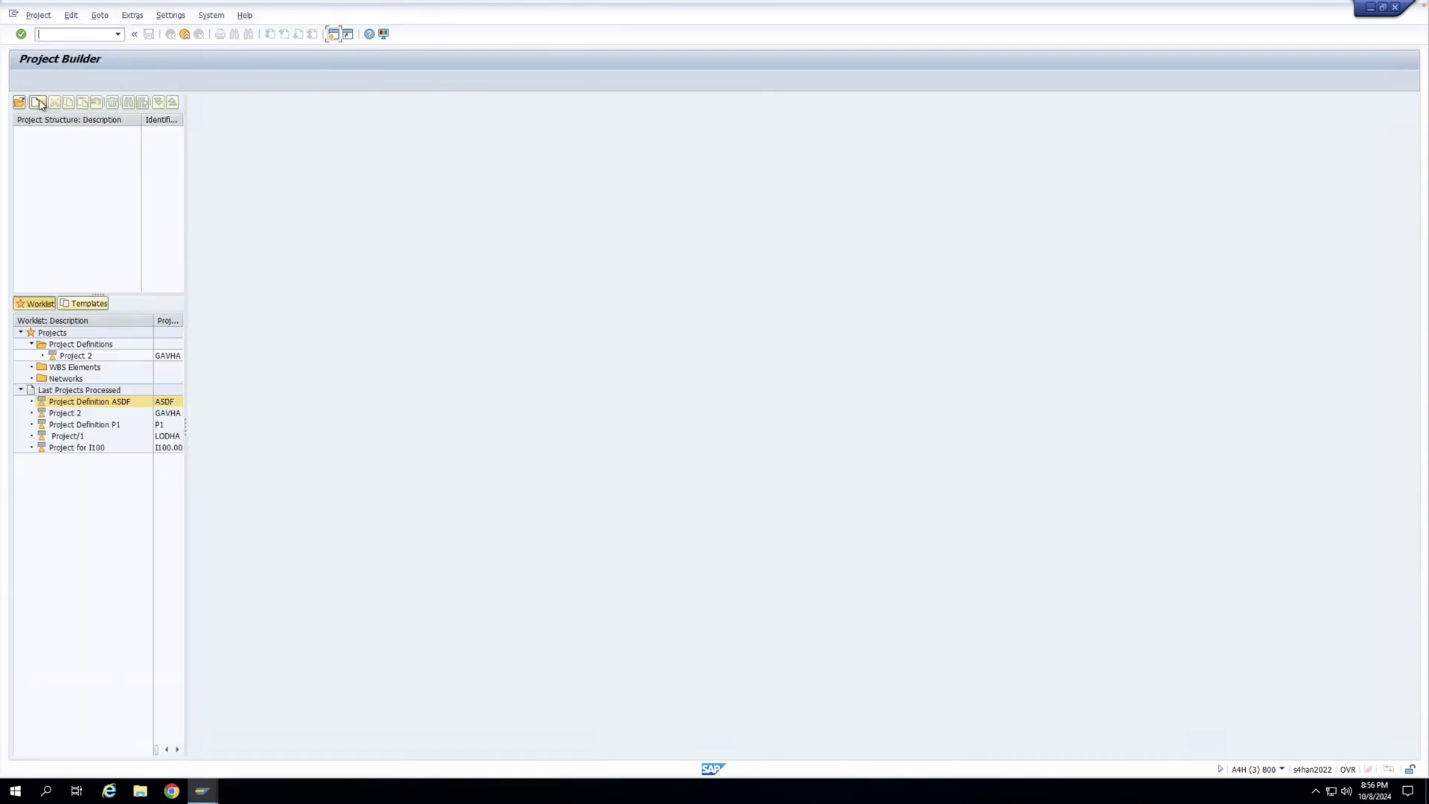
click(35, 102)
click(56, 120)
text(NX001)
key(Return)
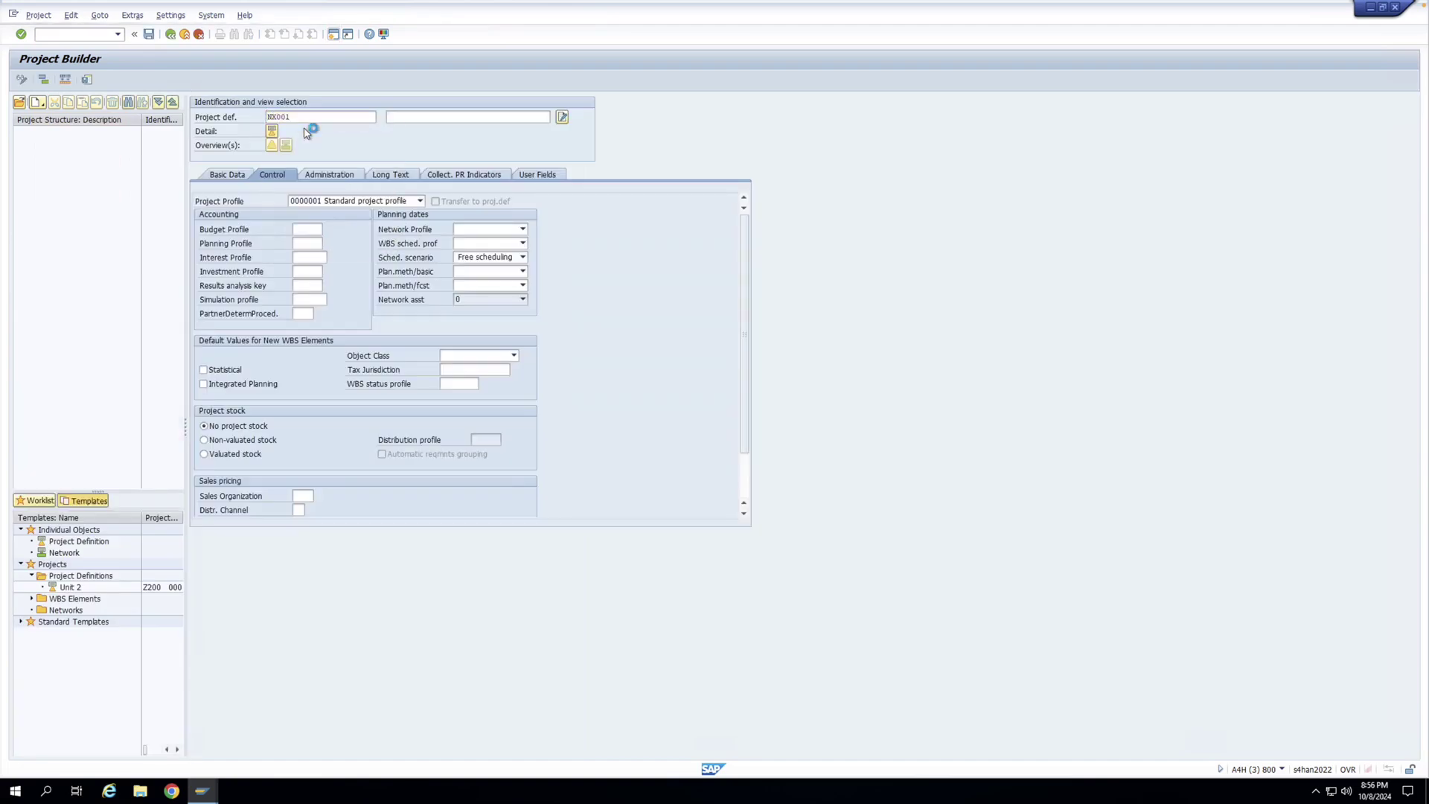
Step: Change the company code to NX02, run the validation check, and dismiss its messages
click(520, 330)
text(NX02)
key(Return)
click(133, 80)
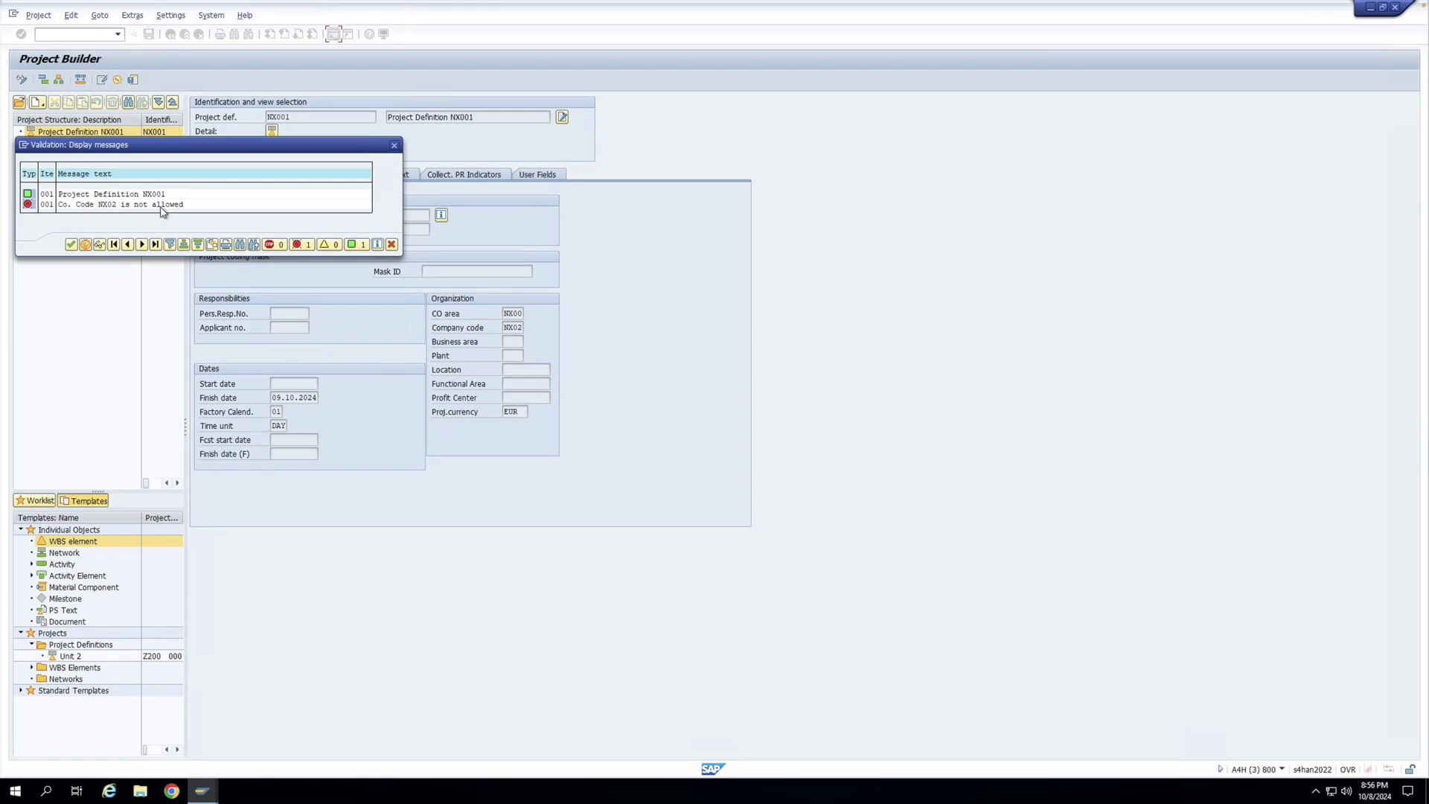
click(68, 246)
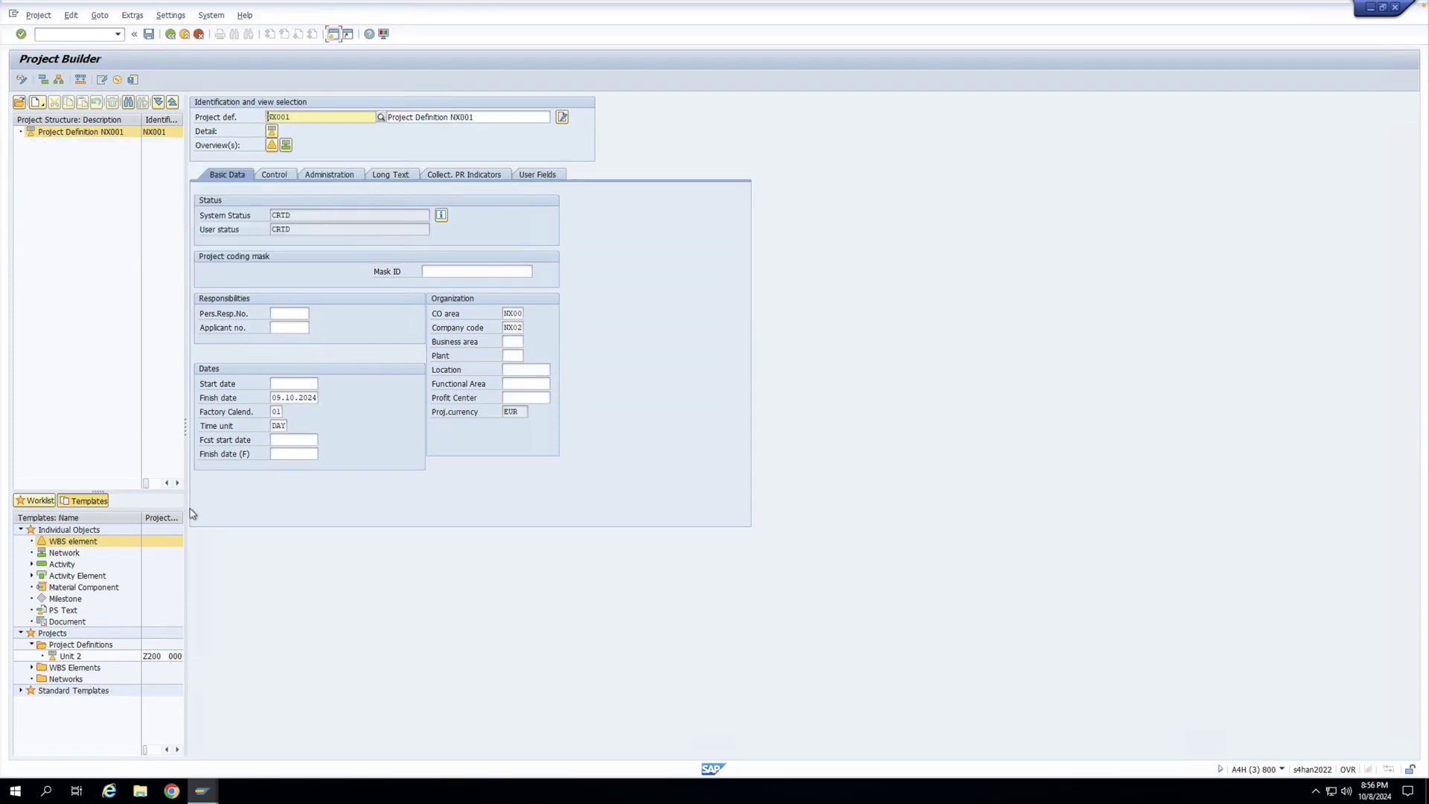